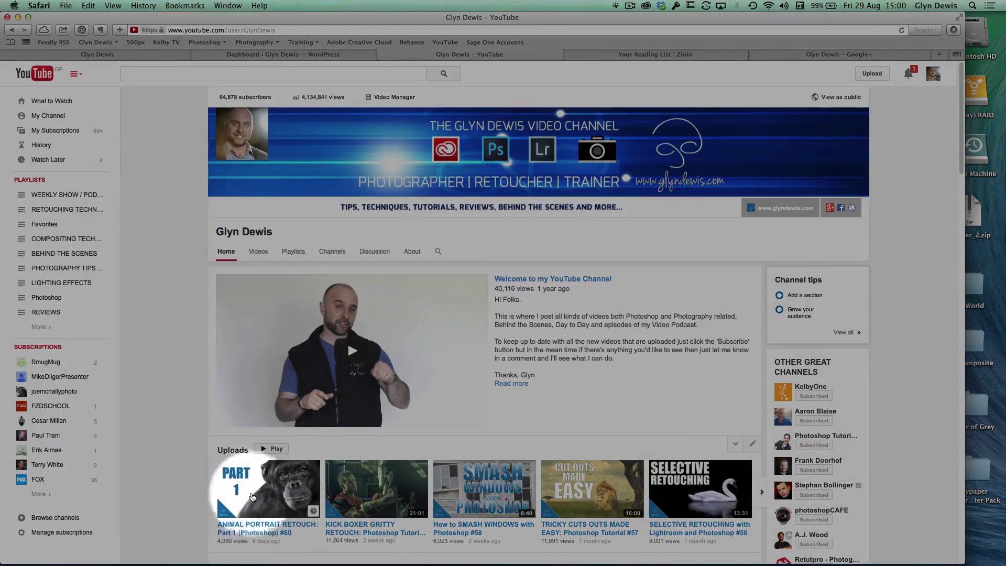
Step: Switch to Photoshop and compare the portrait with Layer 3 and Layer 2 hidden and shown
{"action": "key", "text": "super+Tab"}
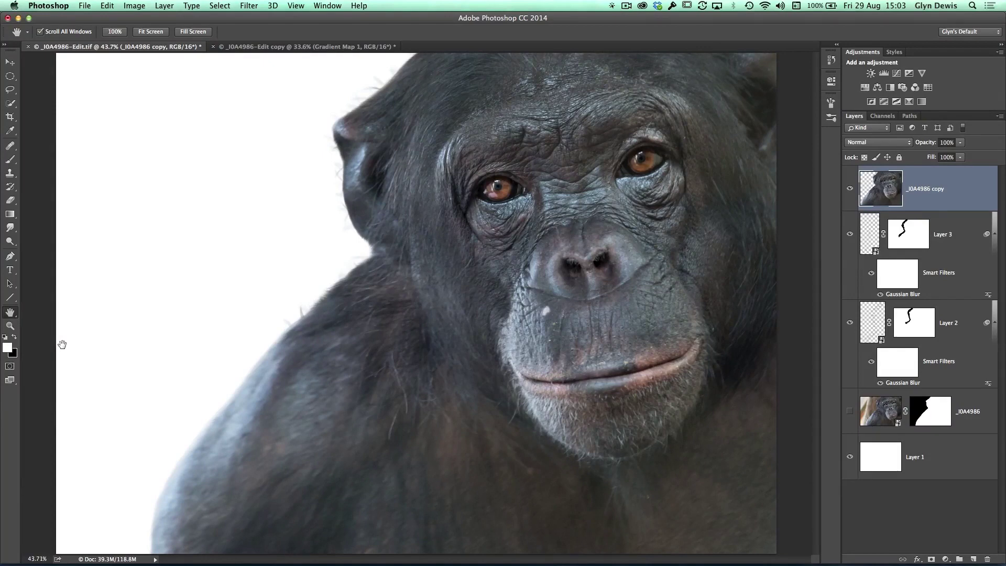
{"action": "left_click", "coordinate": [849, 234]}
{"action": "left_click", "coordinate": [849, 322]}
{"action": "left_click", "coordinate": [849, 234]}
{"action": "left_click", "coordinate": [850, 322]}
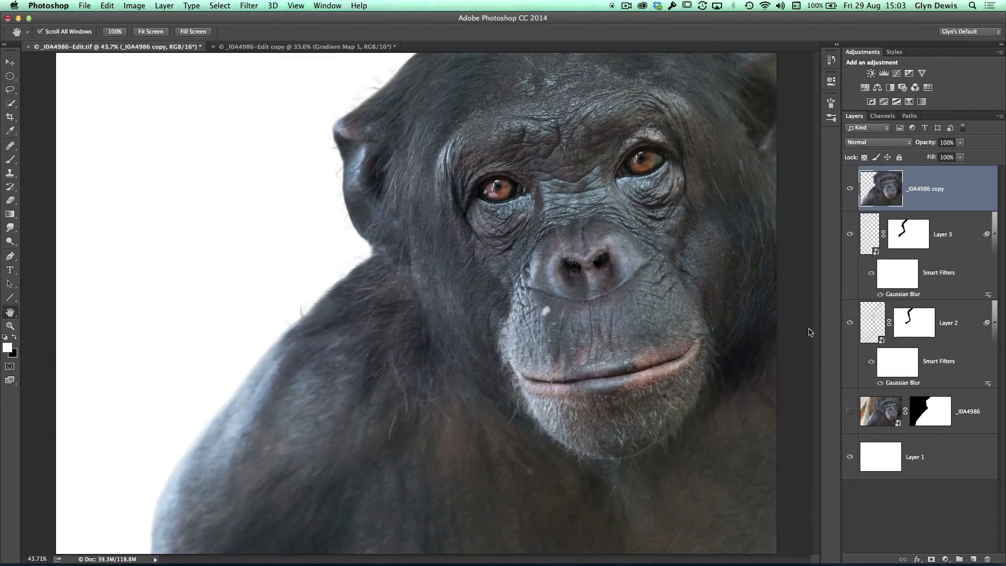
Step: Group Layer 3 and Layer 2 and name the group "hair"
{"action": "left_click", "coordinate": [869, 234]}
{"action": "left_click", "coordinate": [869, 333], "text": "shift"}
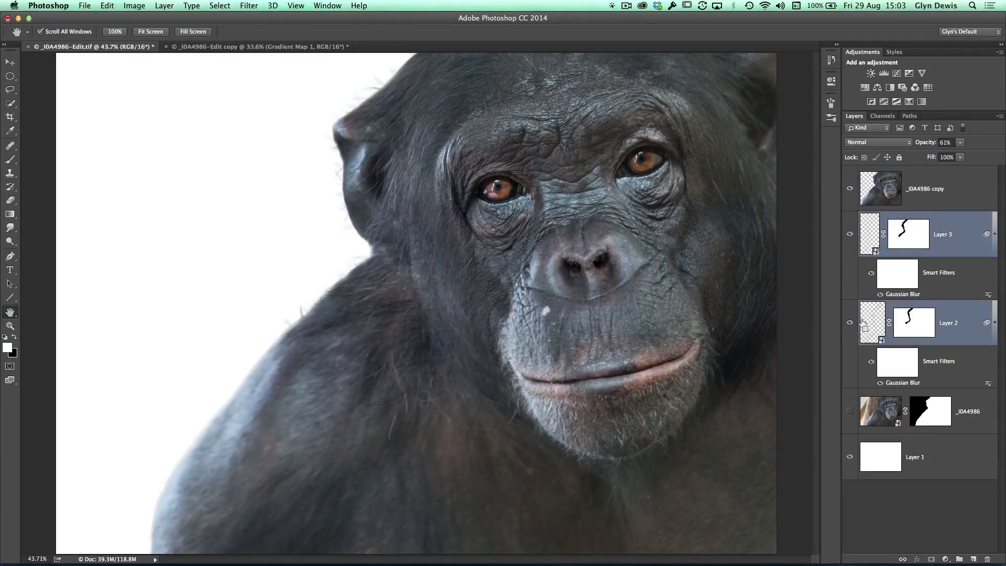
{"action": "key", "text": "super+g"}
{"action": "double_click", "coordinate": [882, 216]}
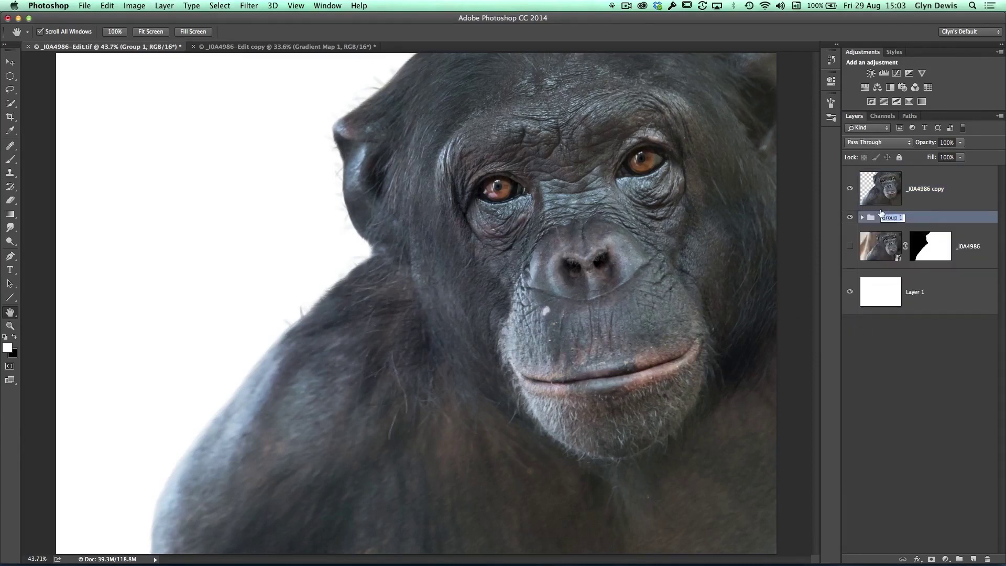
{"action": "type", "text": "fuir"}
{"action": "key", "text": "Return"}
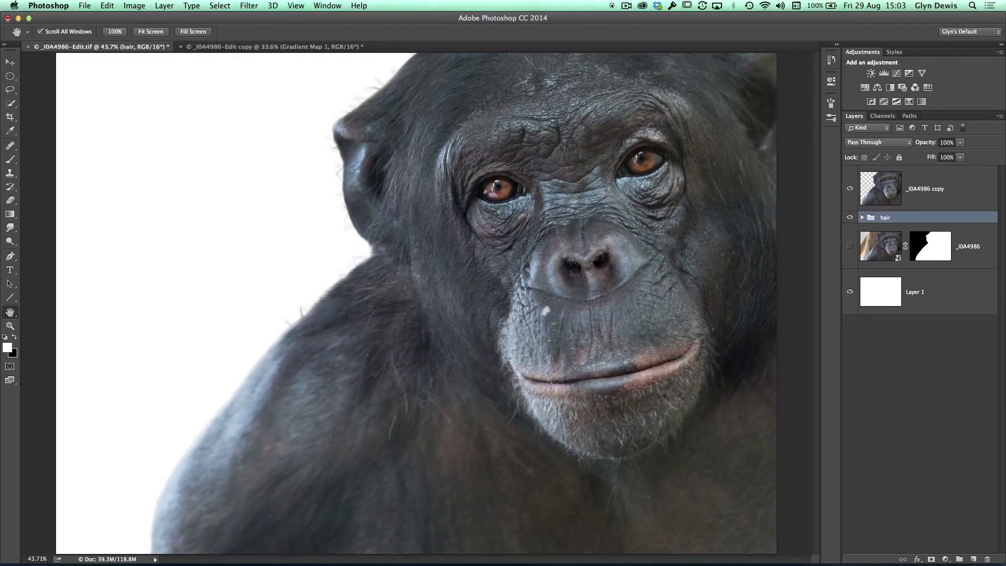
Step: Compare the portrait with the hair group hidden and shown, and examine the hair edges around the ear and shoulder
{"action": "scroll", "coordinate": [332, 203], "scroll_direction": "up", "scroll_amount": 3}
{"action": "left_click", "coordinate": [849, 217]}
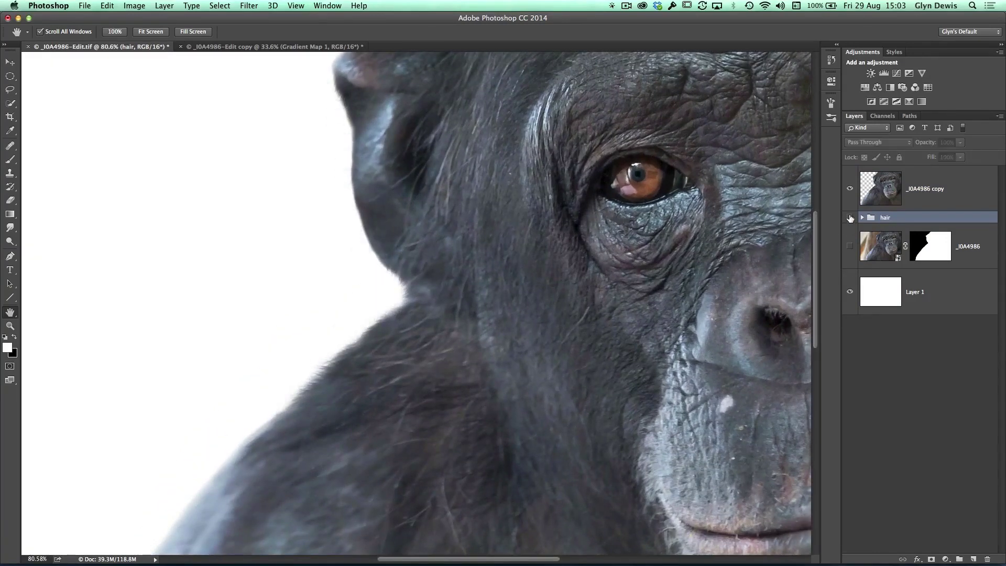
{"action": "left_click", "coordinate": [849, 217]}
{"action": "left_click", "coordinate": [850, 216]}
{"action": "left_click", "coordinate": [850, 217]}
{"action": "left_click", "coordinate": [850, 219]}
{"action": "left_click", "coordinate": [850, 217]}
{"action": "scroll", "coordinate": [315, 321], "scroll_direction": "down", "scroll_amount": 4}
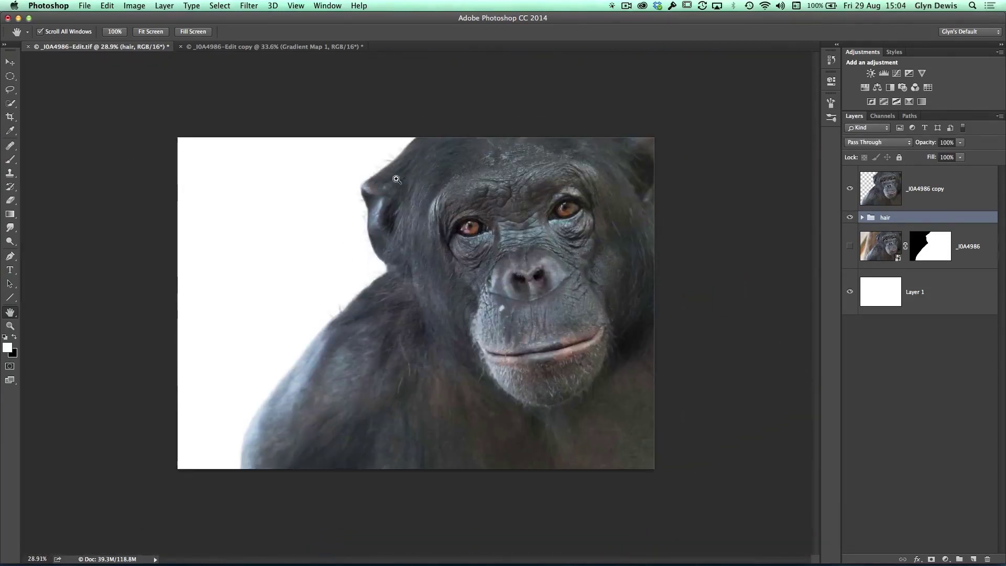
{"action": "scroll", "coordinate": [398, 182], "scroll_direction": "up", "scroll_amount": 3}
{"action": "scroll", "coordinate": [392, 249], "scroll_direction": "up", "scroll_amount": 2}
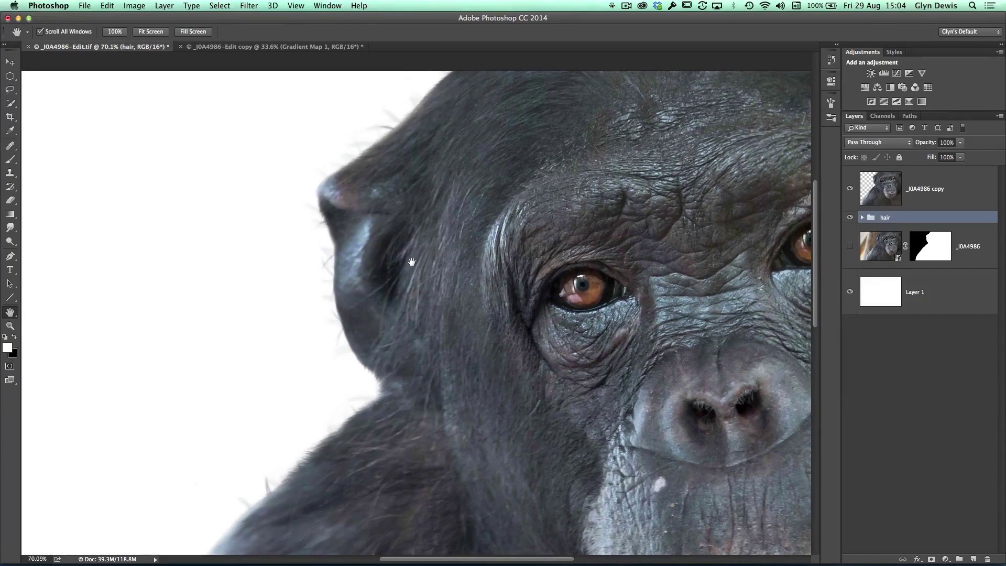
{"action": "left_click_drag", "start_coordinate": [431, 171], "coordinate": [420, 225]}
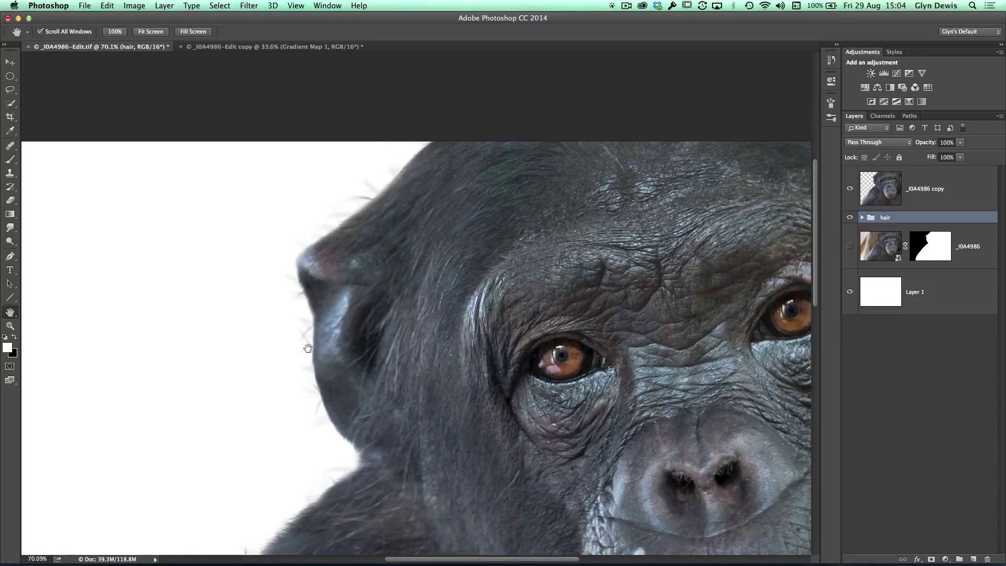
{"action": "left_click", "coordinate": [388, 303], "text": "alt"}
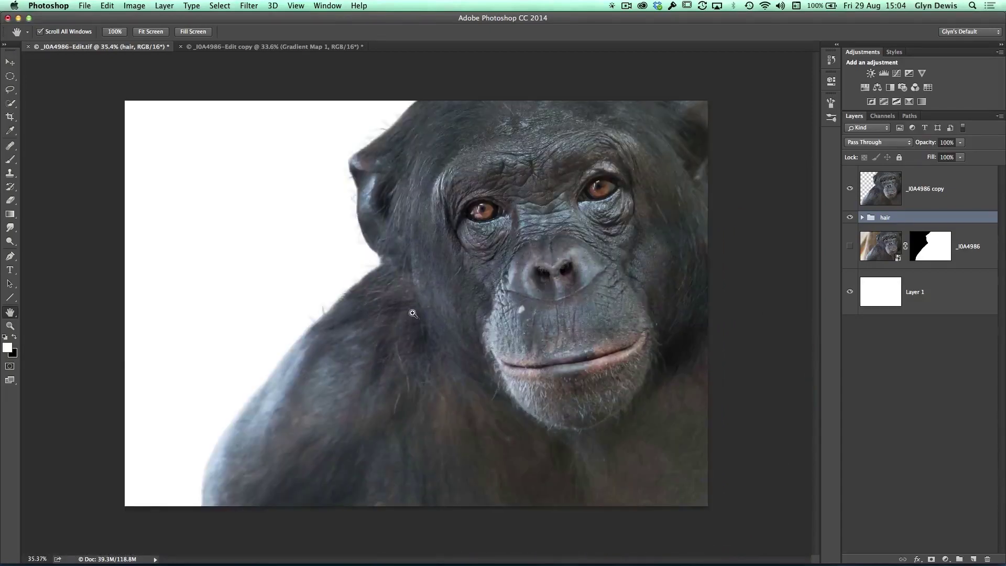
{"action": "scroll", "coordinate": [423, 323], "scroll_direction": "up", "scroll_amount": 1}
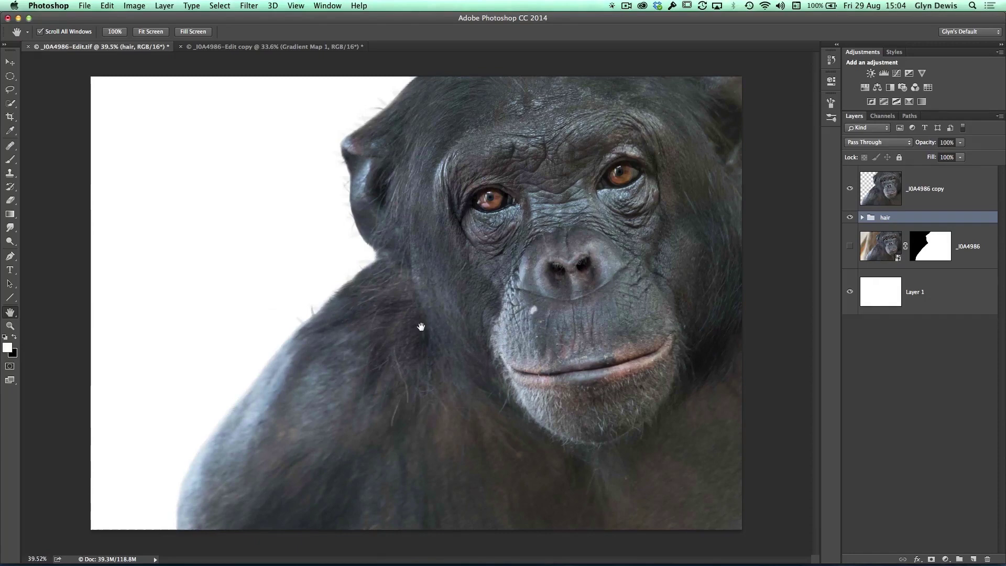
Step: Convert the _I0A4986 copy layer for Smart Filters
{"action": "left_click", "coordinate": [883, 189]}
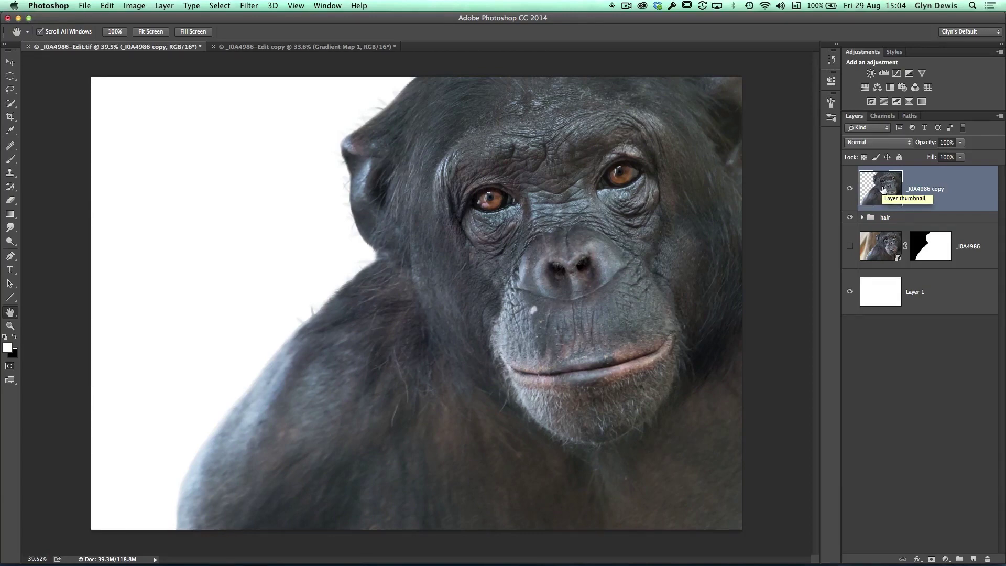
{"action": "left_click", "coordinate": [247, 6]}
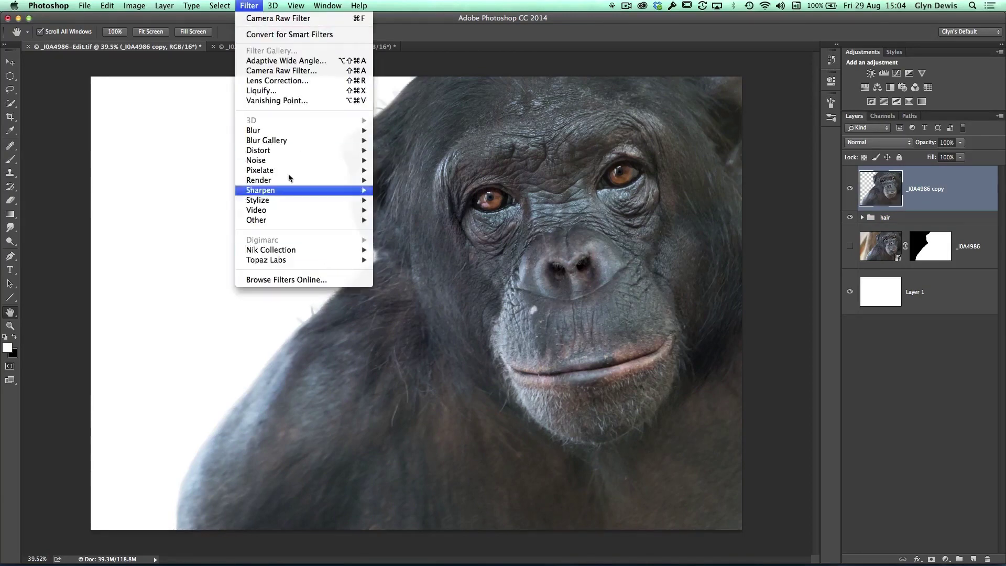
{"action": "left_click", "coordinate": [276, 34]}
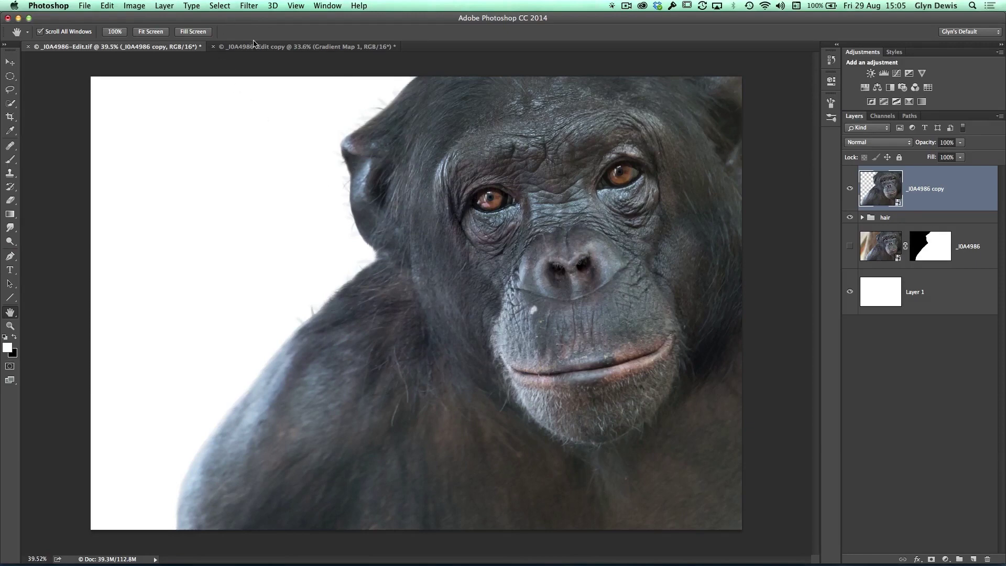
Step: Apply the Color Efex Pro 4 Detail Extractor filter to the _I0A4986 copy layer with its Effect Radius set to Fine
{"action": "left_click", "coordinate": [246, 7]}
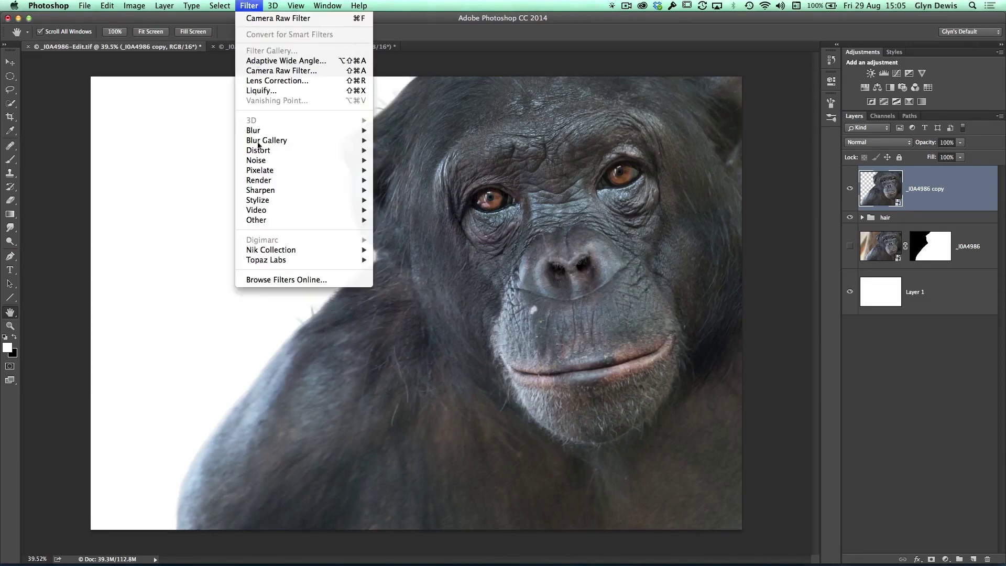
{"action": "mouse_move", "coordinate": [259, 250]}
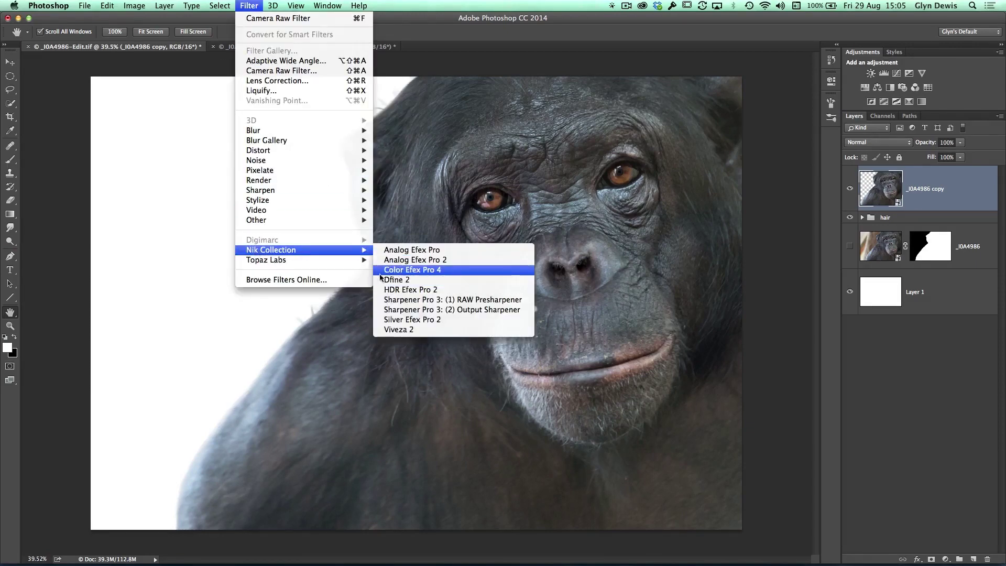
{"action": "left_click", "coordinate": [401, 270]}
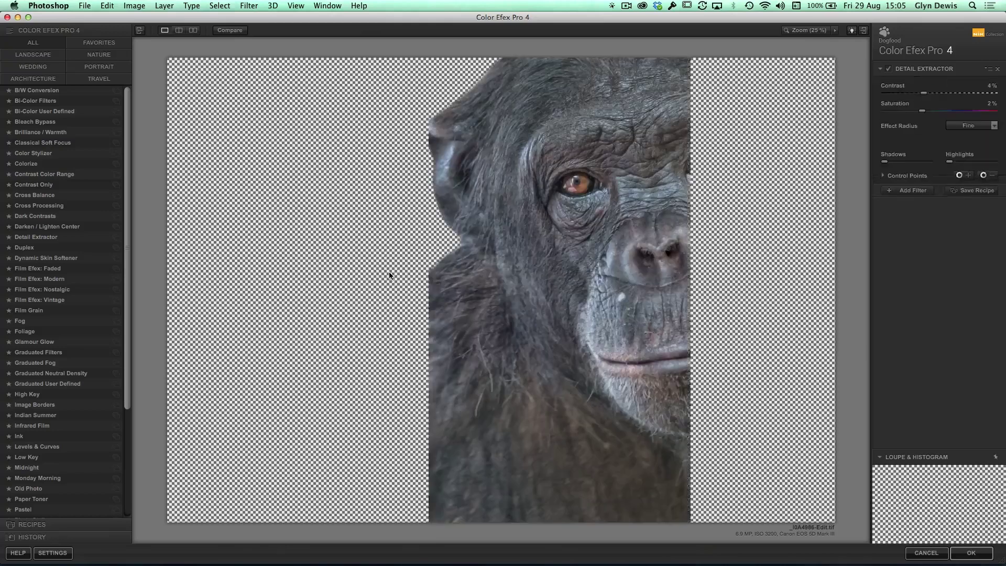
{"action": "left_click", "coordinate": [43, 241]}
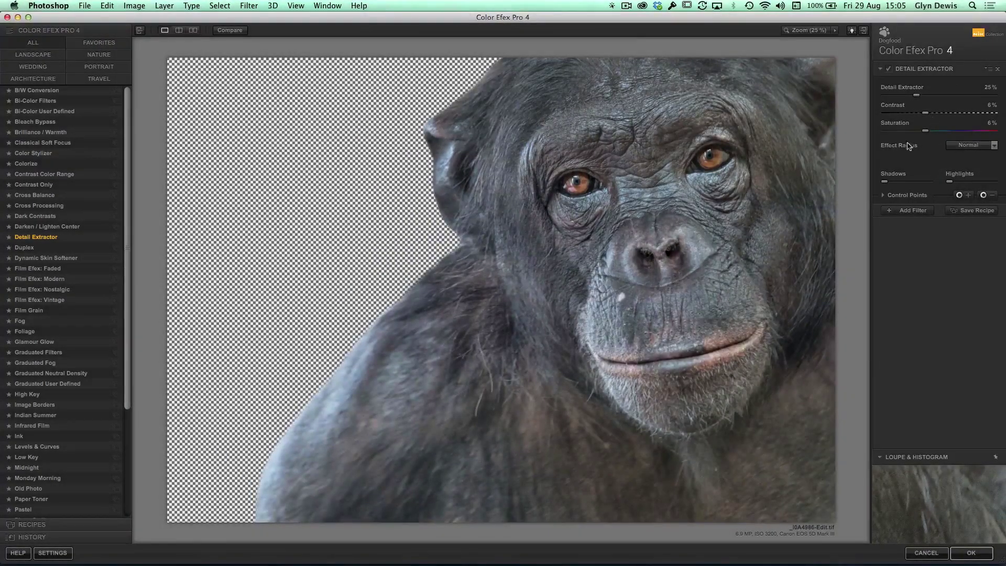
{"action": "left_click", "coordinate": [963, 146]}
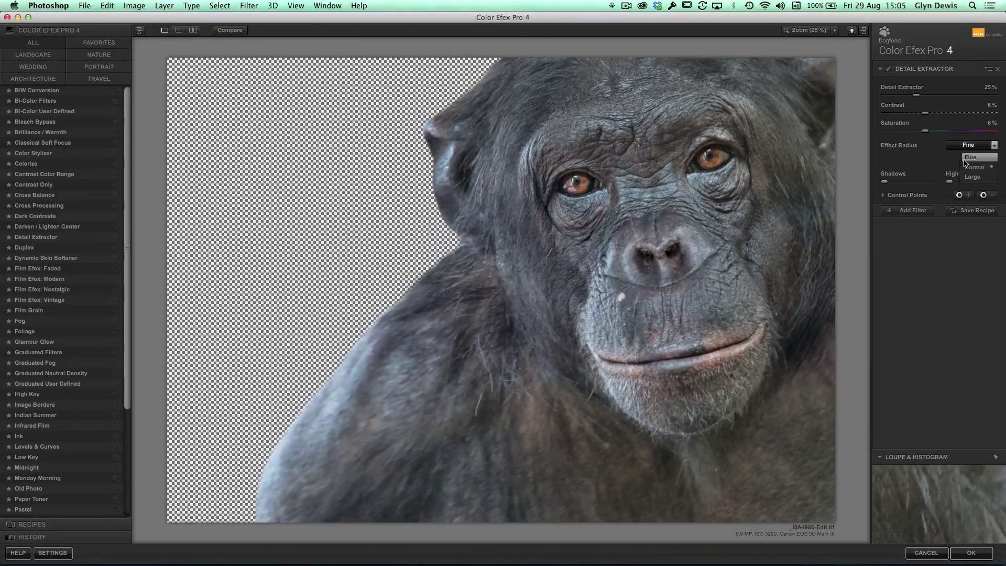
{"action": "left_click", "coordinate": [972, 176]}
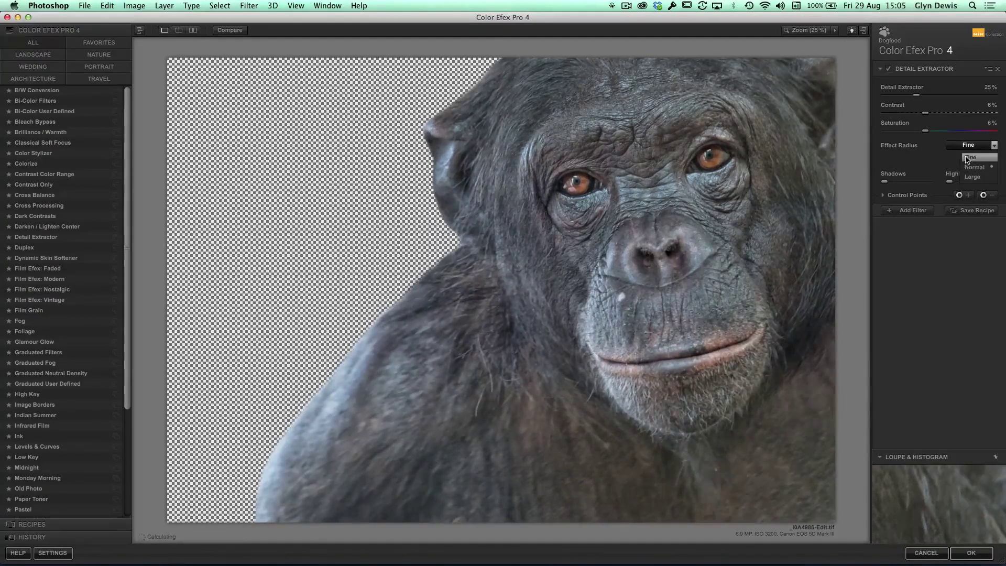
{"action": "left_click", "coordinate": [969, 158]}
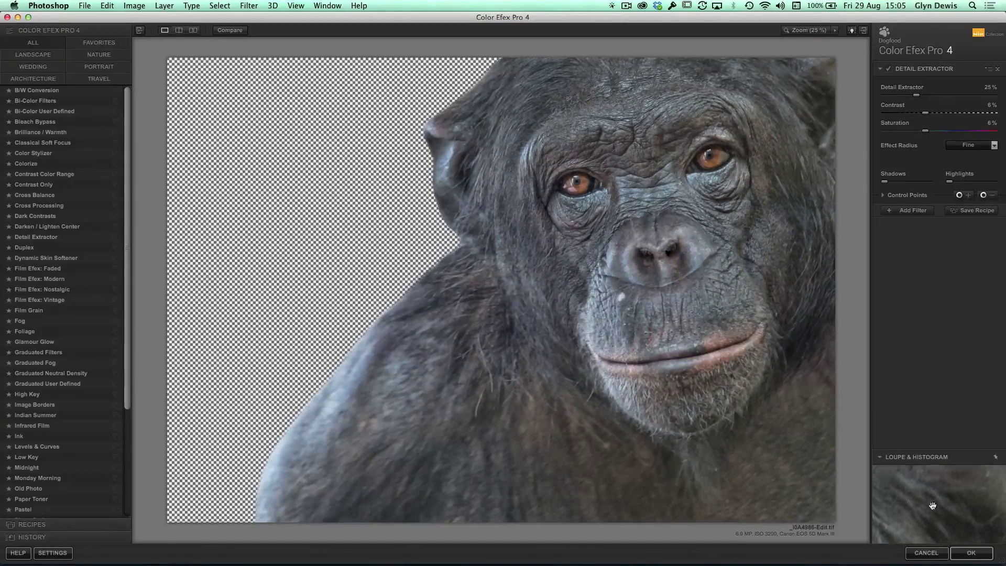
{"action": "left_click", "coordinate": [971, 551]}
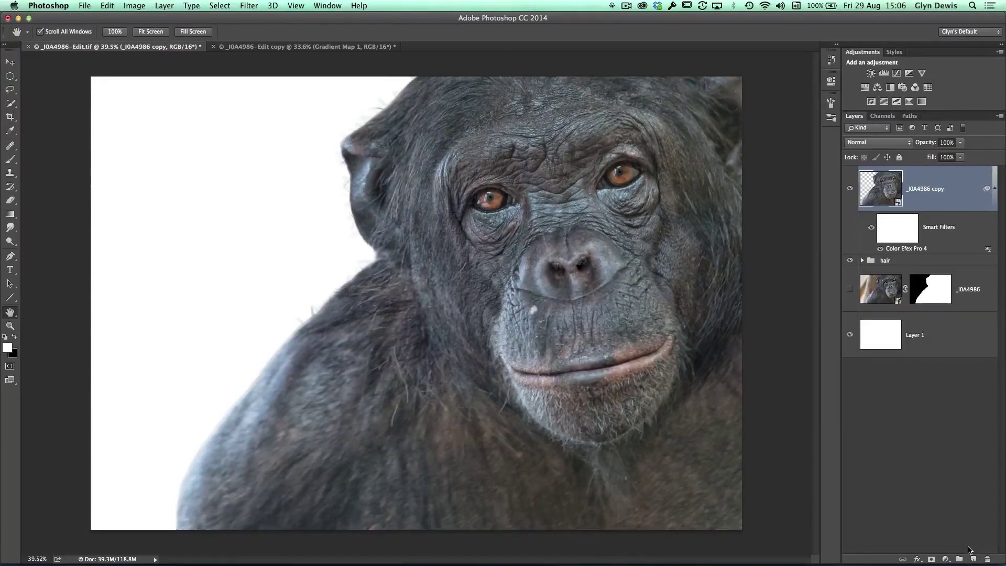
Step: Invert the Smart Filters mask of the _I0A4986 copy layer to black
{"action": "left_click", "coordinate": [898, 231]}
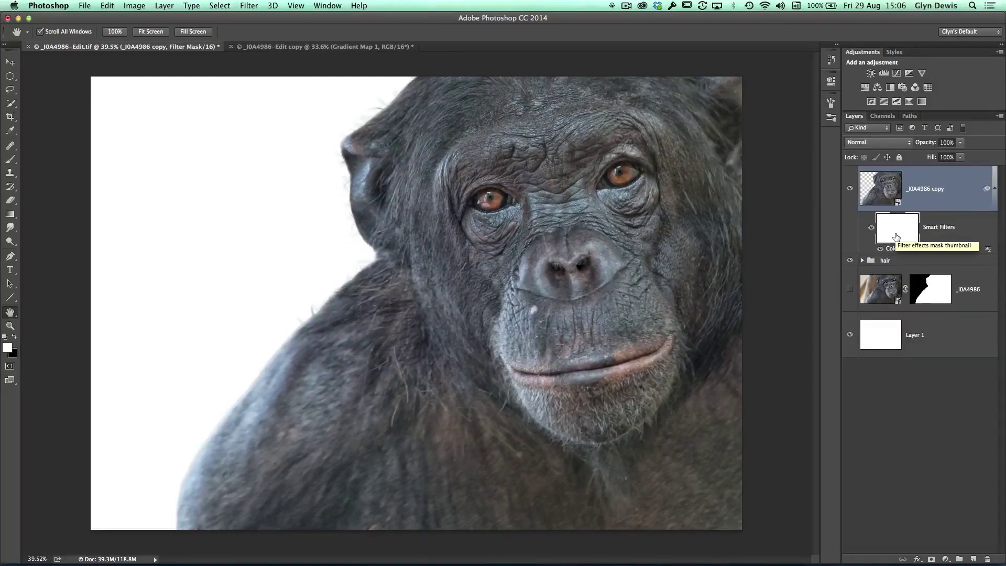
{"action": "left_click", "coordinate": [134, 5]}
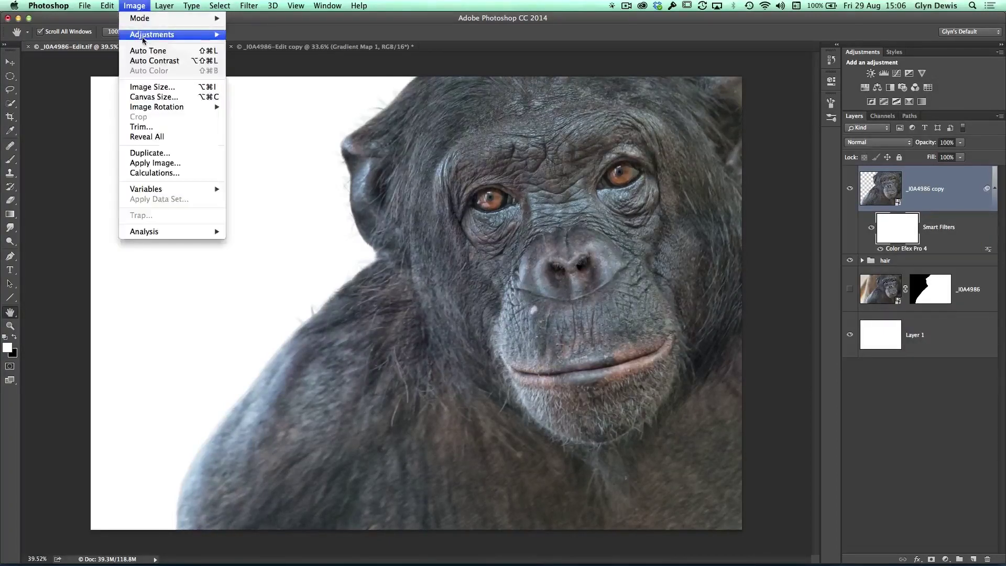
{"action": "mouse_move", "coordinate": [217, 35]}
{"action": "left_click", "coordinate": [245, 157]}
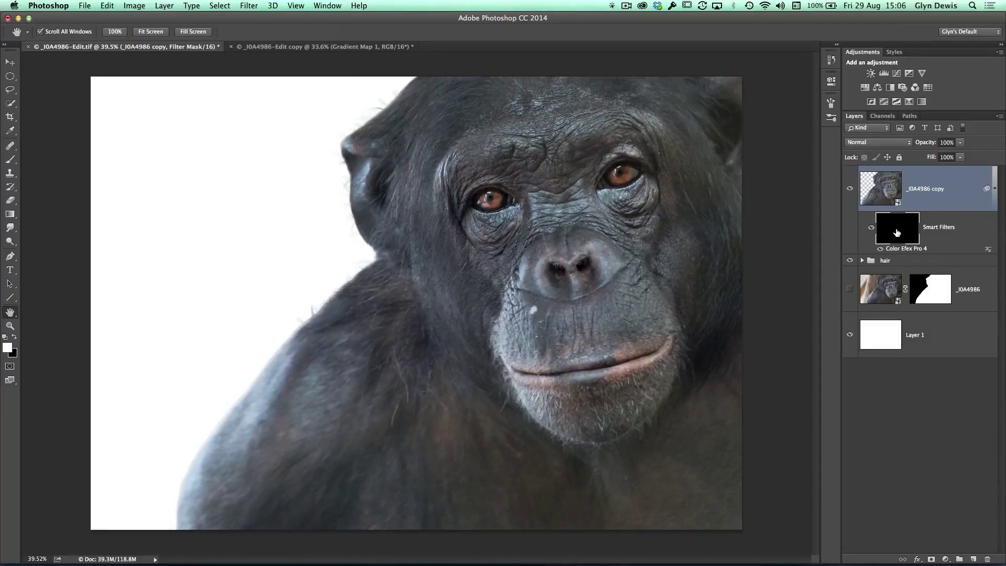
Step: Paint white over the chimpanzee's face on the Smart Filters mask with a soft 600 px brush at 100% opacity
{"action": "key", "text": "b"}
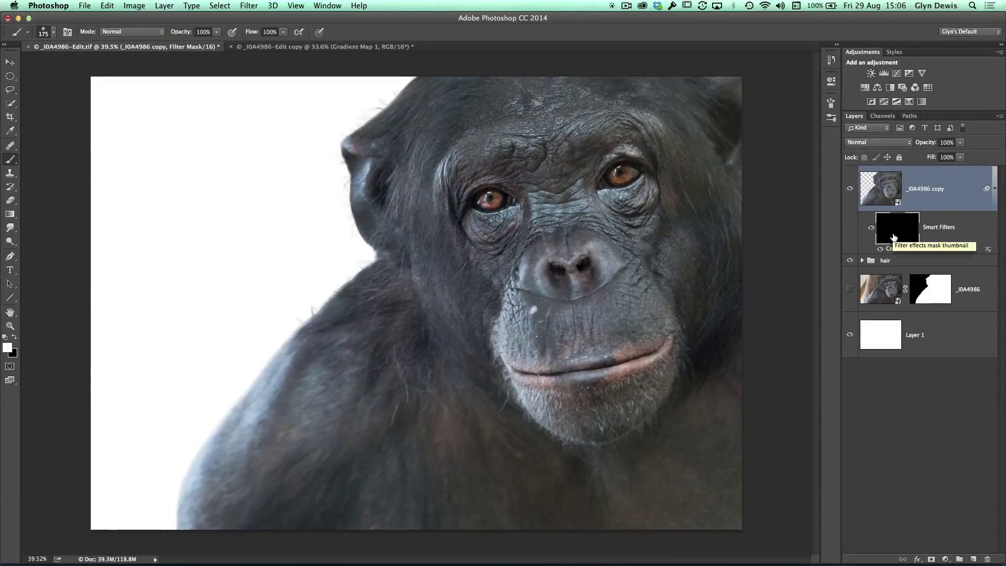
{"action": "left_click", "coordinate": [50, 33]}
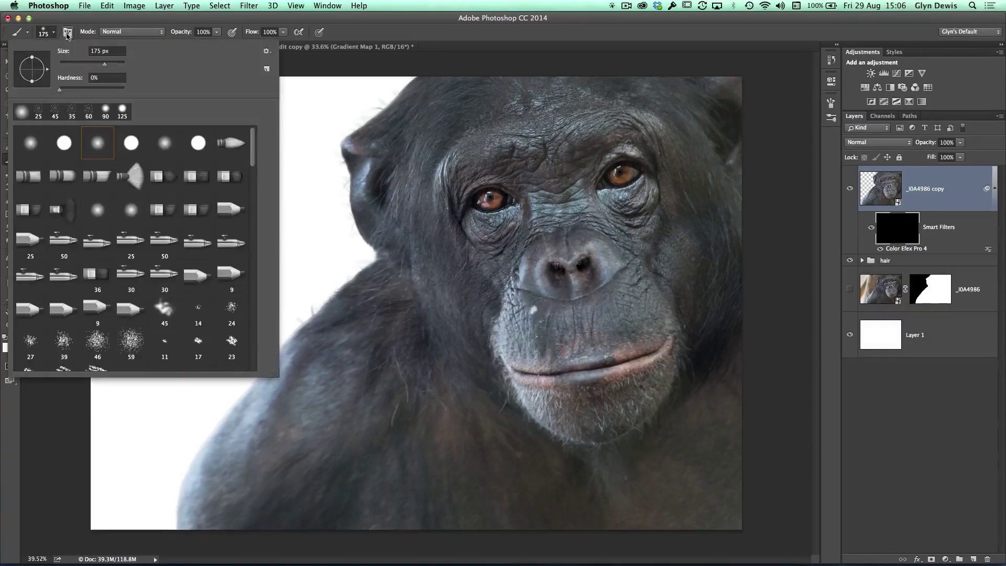
{"action": "left_click", "coordinate": [68, 32]}
{"action": "left_click", "coordinate": [831, 105]}
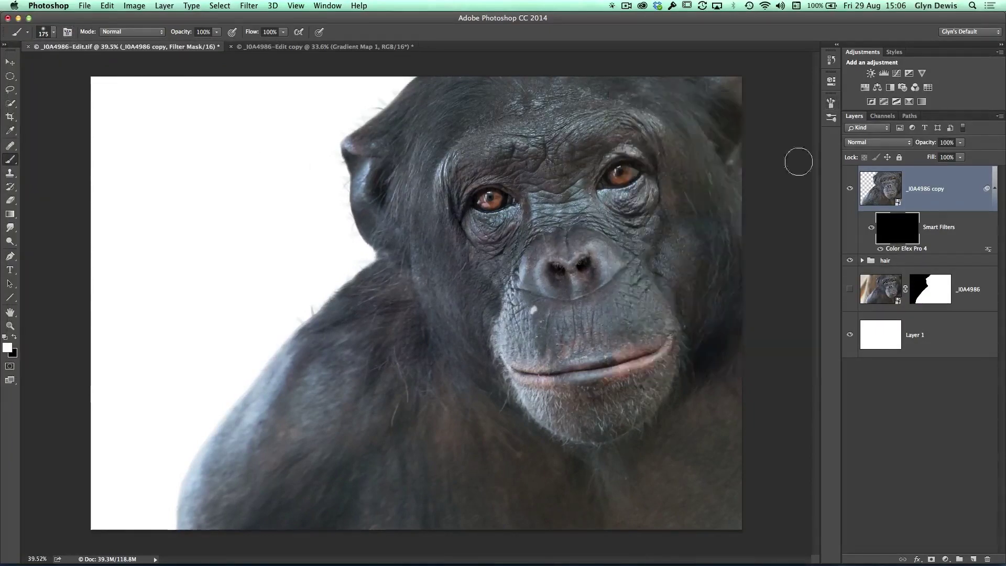
{"action": "key", "text": "bracketright"}
{"action": "key", "text": "bracketright"}
{"action": "key", "text": "bracketright"}
{"action": "key", "text": "bracketright"}
{"action": "key", "text": "bracketright"}
{"action": "key", "text": "bracketright"}
{"action": "mouse_move", "coordinate": [516, 170]}
{"action": "left_mouse_down"}
{"action": "mouse_move", "coordinate": [595, 161]}
{"action": "mouse_move", "coordinate": [590, 188]}
{"action": "mouse_move", "coordinate": [628, 217]}
{"action": "mouse_move", "coordinate": [611, 377]}
{"action": "mouse_move", "coordinate": [584, 381]}
{"action": "mouse_move", "coordinate": [521, 229]}
{"action": "mouse_move", "coordinate": [483, 187]}
{"action": "mouse_move", "coordinate": [626, 144]}
{"action": "mouse_move", "coordinate": [640, 295]}
{"action": "mouse_move", "coordinate": [614, 379]}
{"action": "mouse_move", "coordinate": [593, 396]}
{"action": "mouse_move", "coordinate": [507, 185]}
{"action": "mouse_move", "coordinate": [596, 147]}
{"action": "mouse_move", "coordinate": [532, 167]}
{"action": "mouse_move", "coordinate": [603, 327]}
{"action": "mouse_move", "coordinate": [624, 170]}
{"action": "mouse_move", "coordinate": [617, 388]}
{"action": "mouse_move", "coordinate": [649, 382]}
{"action": "left_mouse_up"}
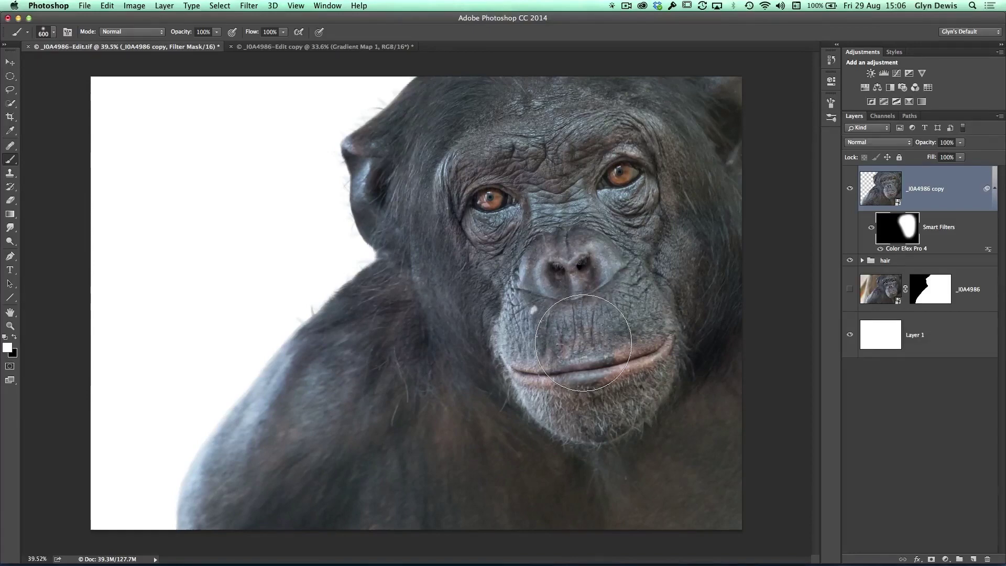
Step: Make black the foreground colour and add a Gradient Map adjustment layer above the _I0A4986 copy layer
{"action": "key", "text": "v"}
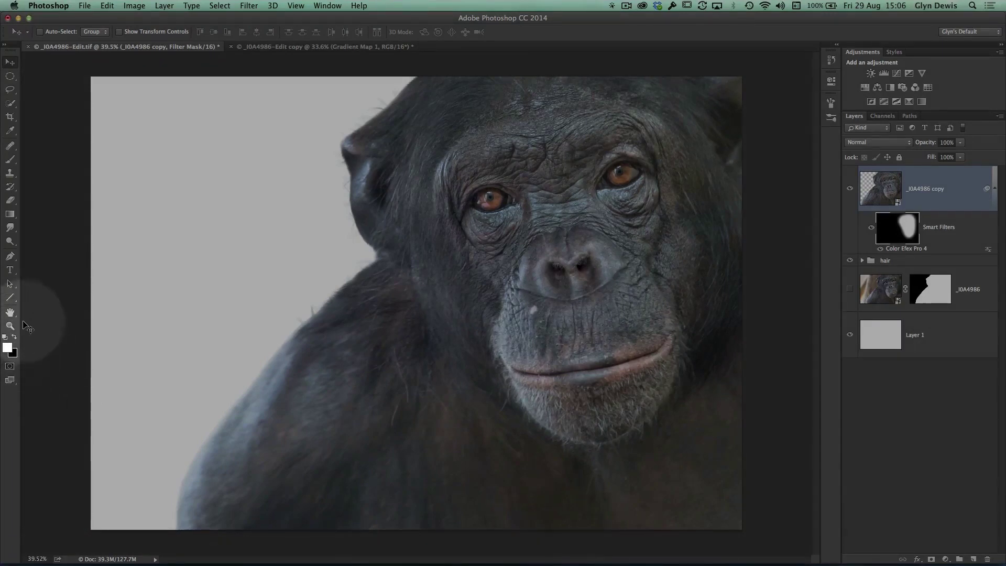
{"action": "key", "text": "x"}
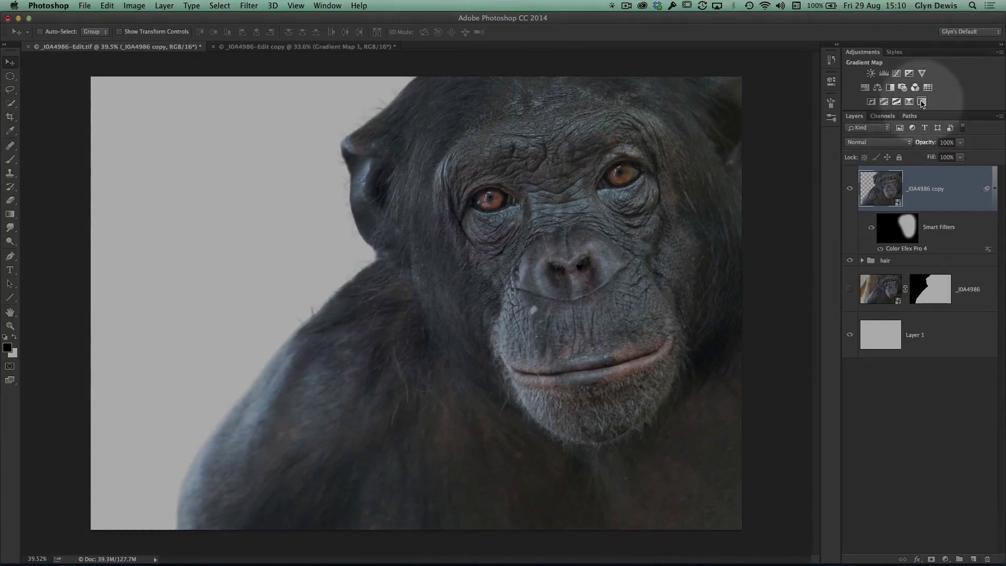
{"action": "left_click", "coordinate": [920, 103]}
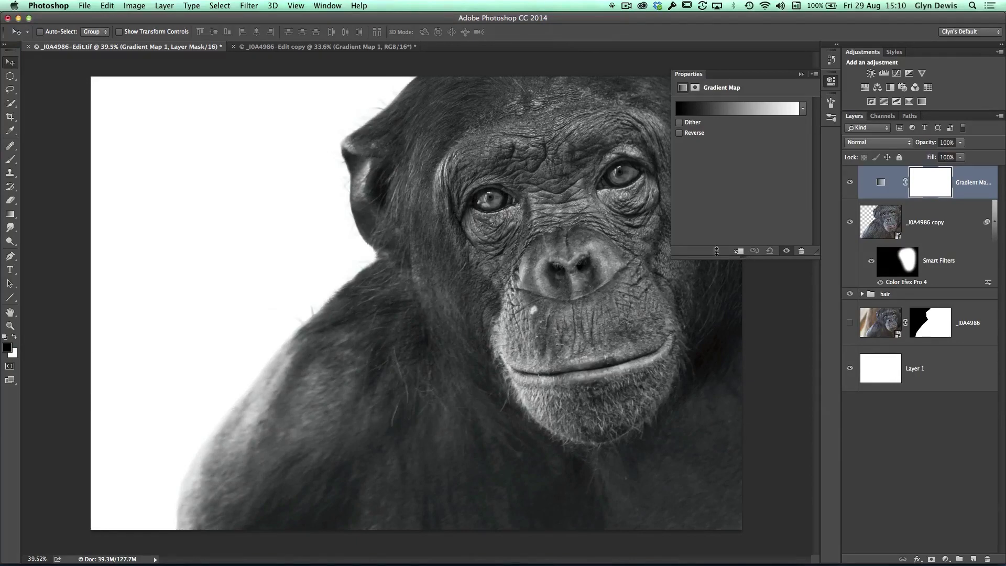
Step: Edit the Gradient Map's gradient, moving its black colour stop to 7% and its white colour stop to 94%
{"action": "left_click", "coordinate": [740, 109]}
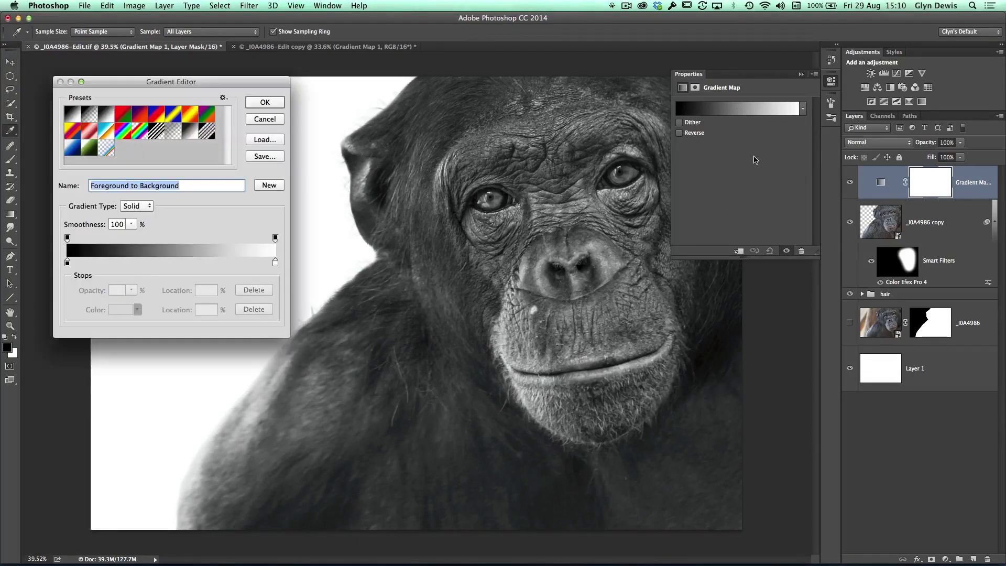
{"action": "left_click_drag", "start_coordinate": [168, 84], "coordinate": [164, 112]}
{"action": "left_click", "coordinate": [831, 83]}
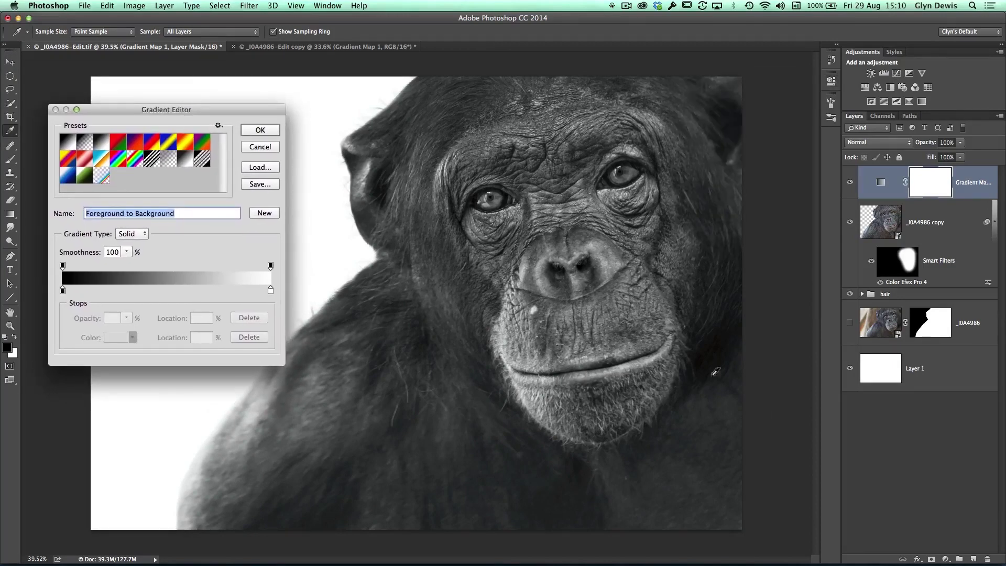
{"action": "left_click_drag", "start_coordinate": [160, 118], "coordinate": [147, 106]}
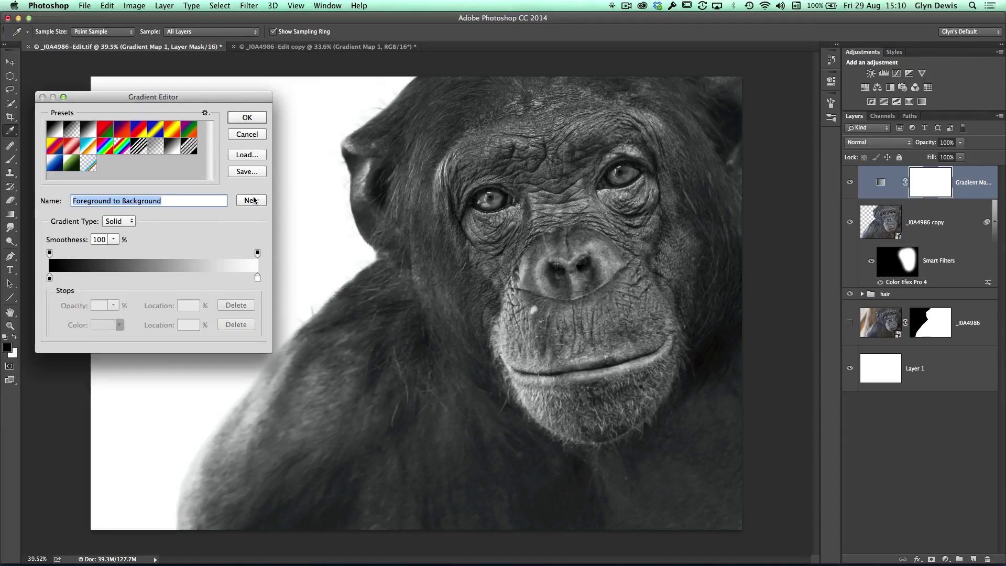
{"action": "left_click", "coordinate": [50, 277]}
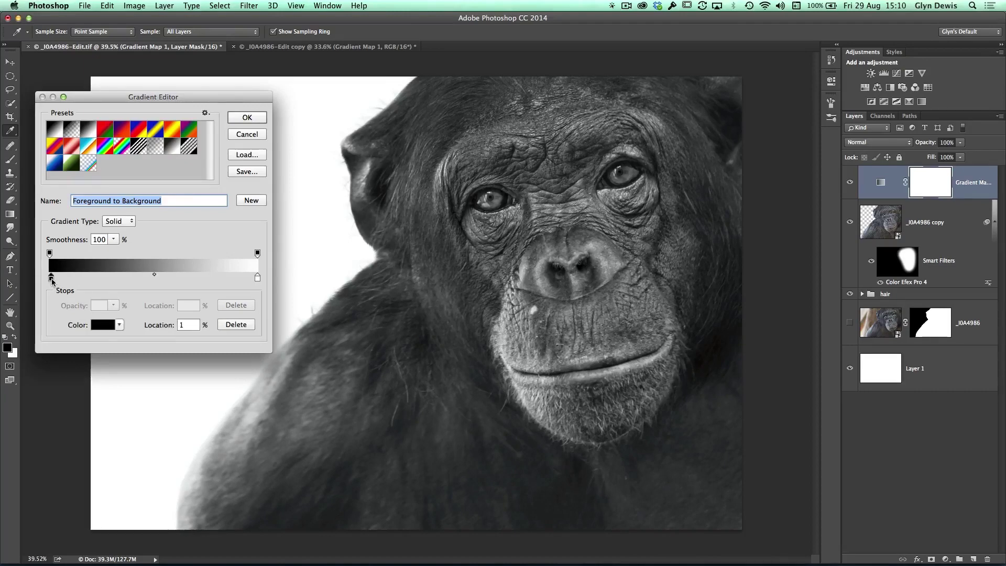
{"action": "left_click_drag", "start_coordinate": [52, 282], "coordinate": [64, 282]}
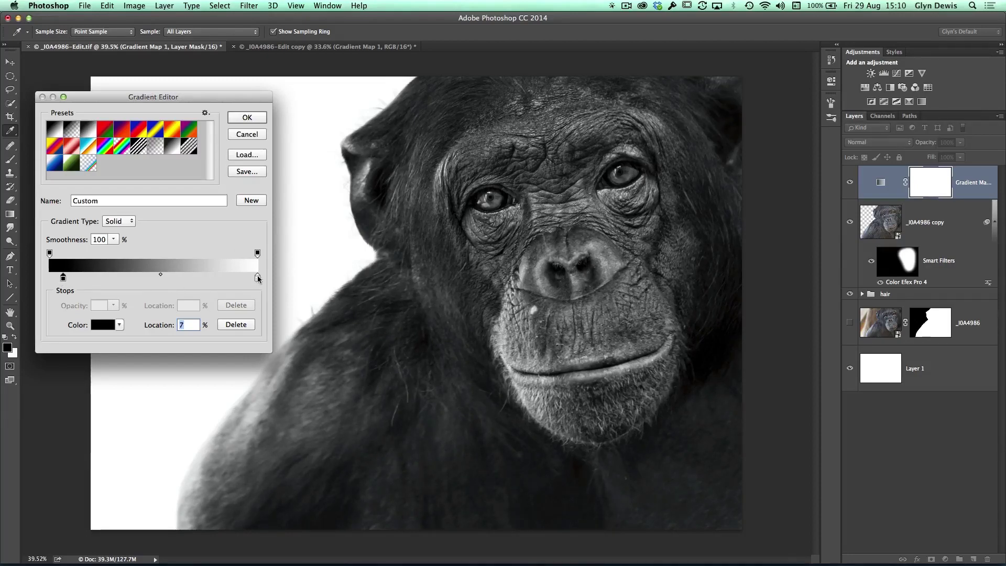
{"action": "left_click_drag", "start_coordinate": [257, 282], "coordinate": [248, 282]}
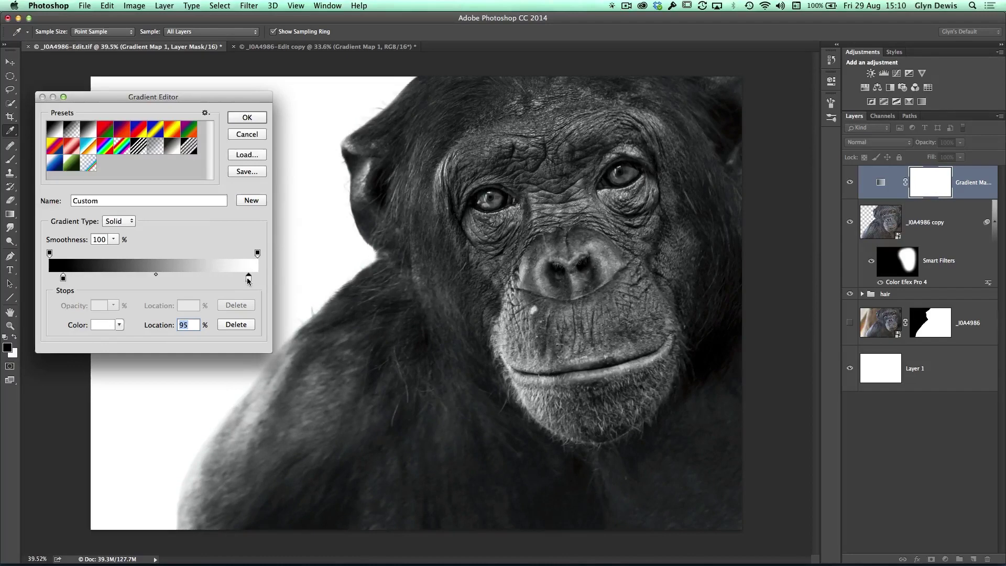
{"action": "left_click", "coordinate": [64, 278]}
{"action": "left_click_drag", "start_coordinate": [248, 280], "coordinate": [245, 280]}
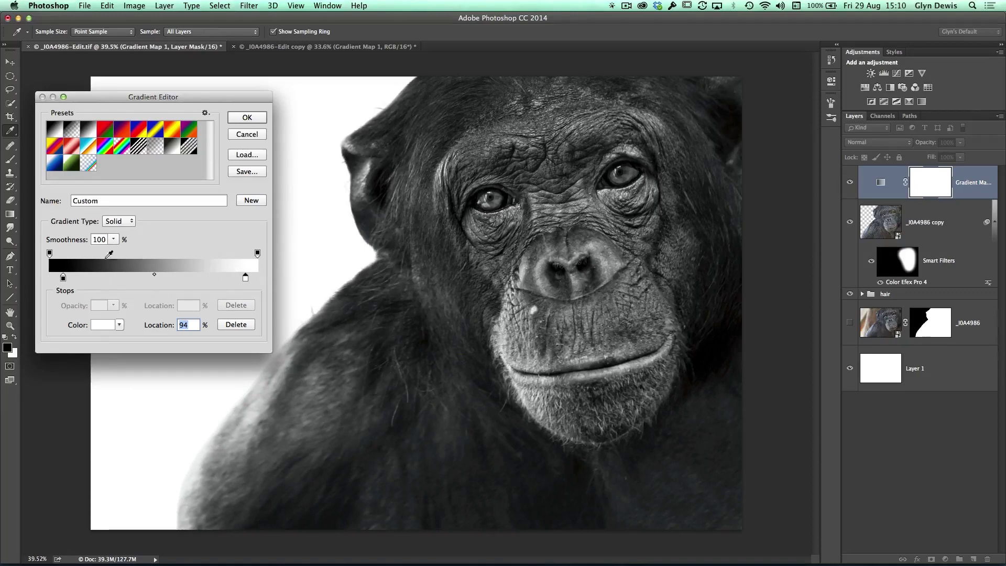
Step: Shift the gradient's midpoint slightly towards the white stop, accept the gradient, and set the Gradient Map layer's opacity to 50%
{"action": "left_click", "coordinate": [154, 276]}
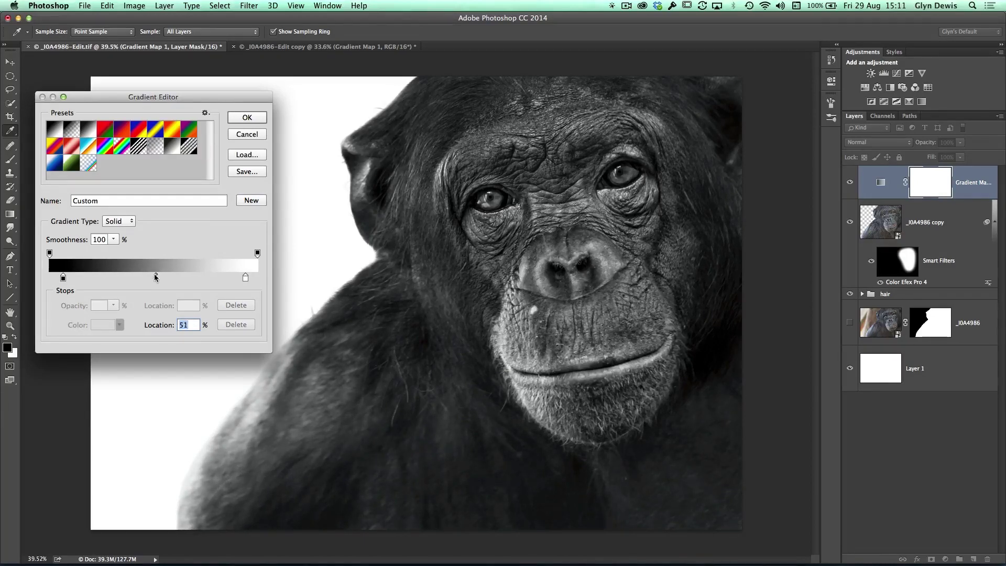
{"action": "left_click_drag", "start_coordinate": [155, 273], "coordinate": [153, 274]}
{"action": "left_click_drag", "start_coordinate": [156, 274], "coordinate": [160, 274]}
{"action": "left_click_drag", "start_coordinate": [160, 275], "coordinate": [159, 275]}
{"action": "left_click", "coordinate": [247, 117]}
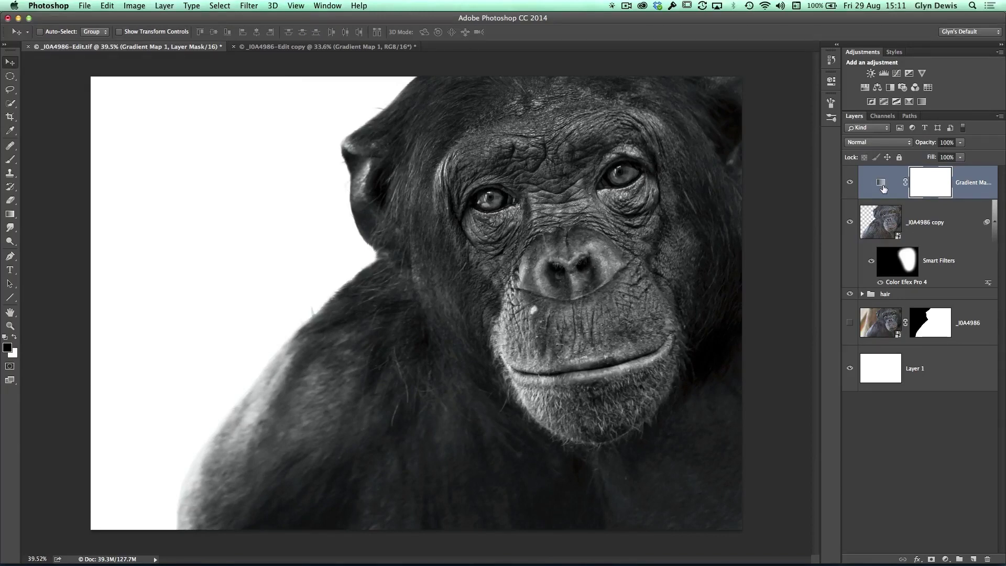
{"action": "key", "text": "4"}
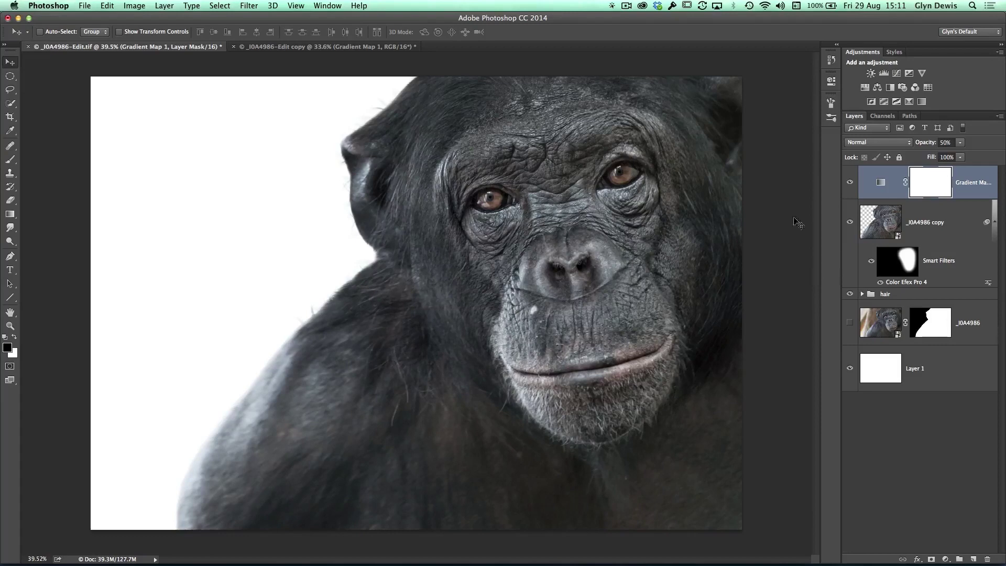
Step: Paint black over both irises on the Gradient Map layer mask with a small soft brush at 100% opacity
{"action": "key", "text": "b"}
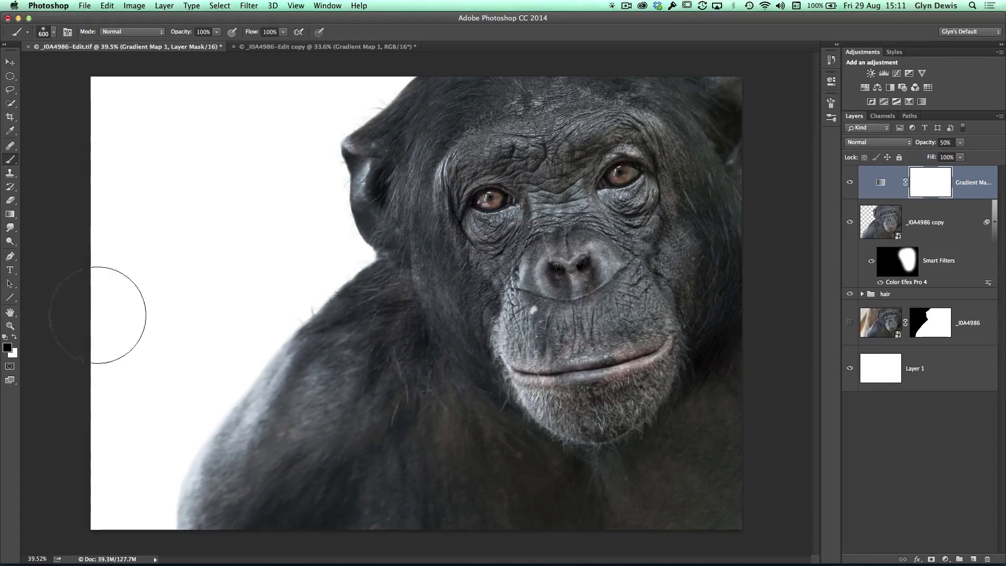
{"action": "left_click", "coordinate": [67, 32]}
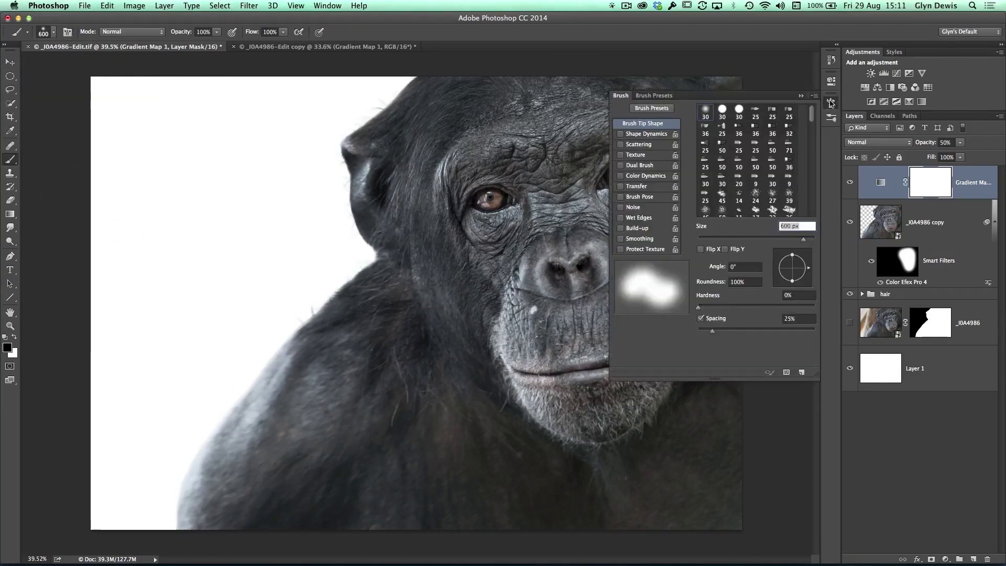
{"action": "key", "text": "F5"}
{"action": "key", "text": "bracketleft"}
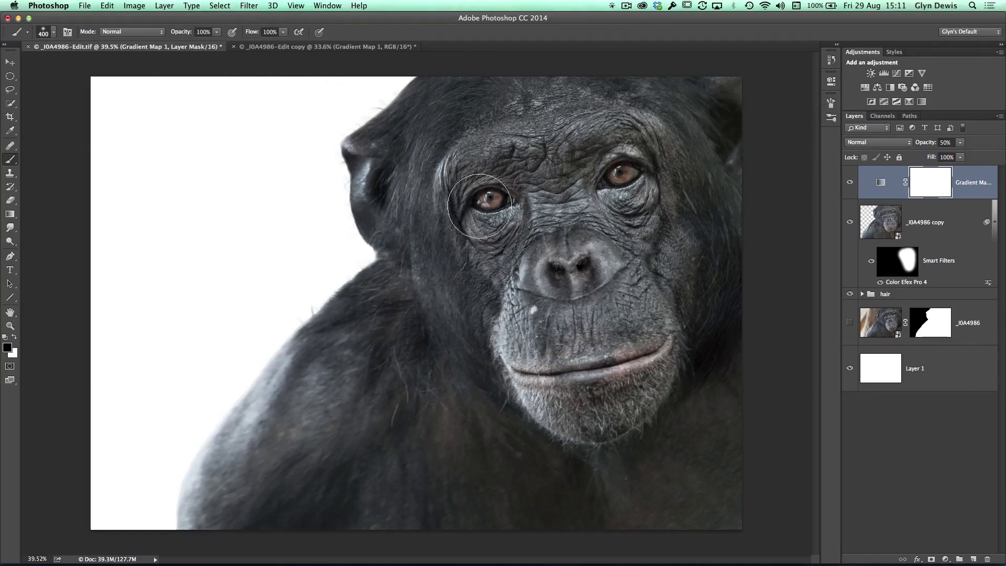
{"action": "key", "text": "bracketleft"}
{"action": "key", "text": "bracketleft"}
{"action": "key", "text": "bracketleft"}
{"action": "key", "text": "bracketleft"}
{"action": "key", "text": "bracketleft"}
{"action": "key", "text": "bracketleft"}
{"action": "key", "text": "bracketleft"}
{"action": "left_click_drag", "start_coordinate": [490, 198], "coordinate": [490, 199]}
{"action": "left_click", "coordinate": [623, 172]}
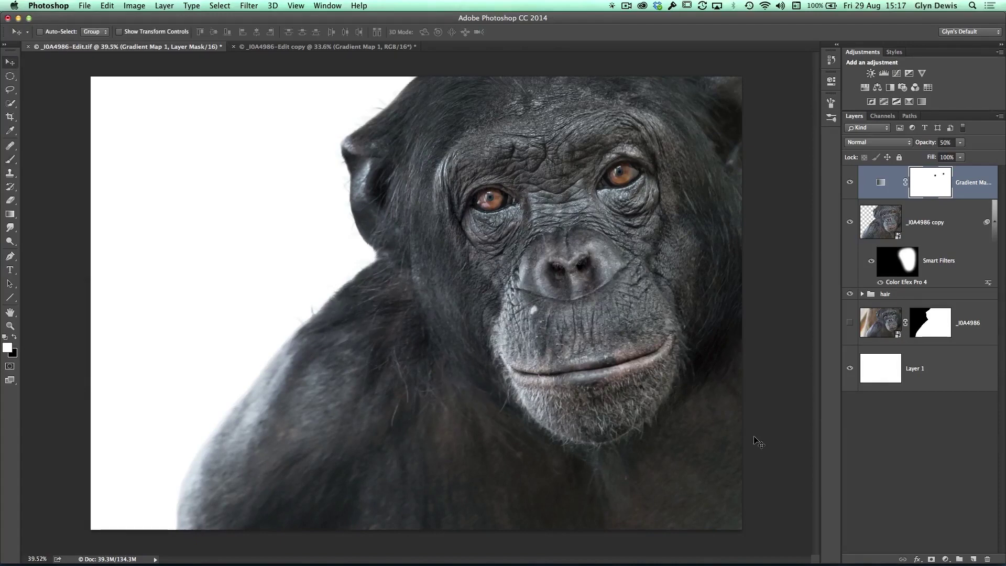
Step: Examine the chimpanzee's face and eyes at close range and in the full view
{"action": "key", "text": "z"}
{"action": "left_click", "coordinate": [599, 394]}
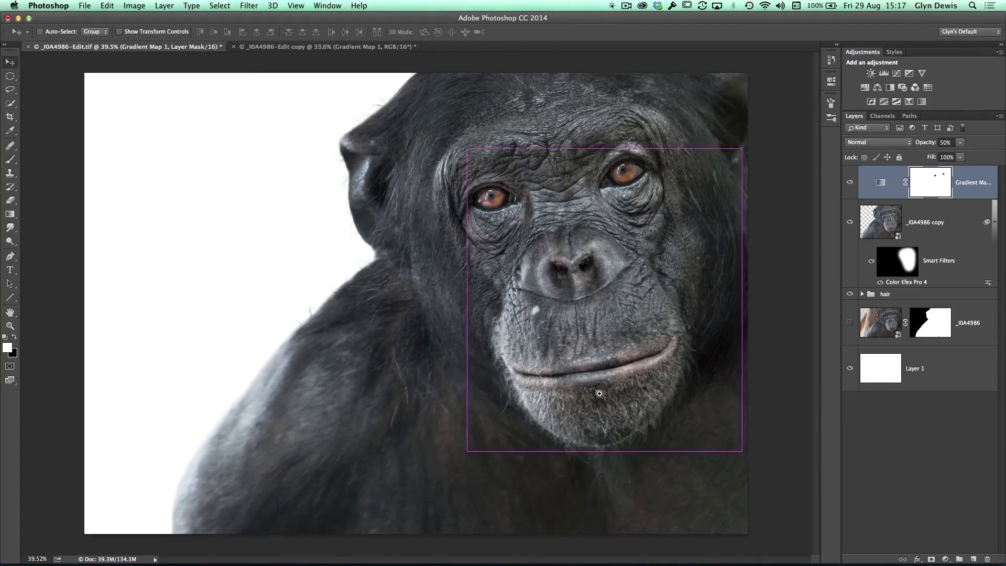
{"action": "left_click_drag", "start_coordinate": [599, 394], "coordinate": [607, 421]}
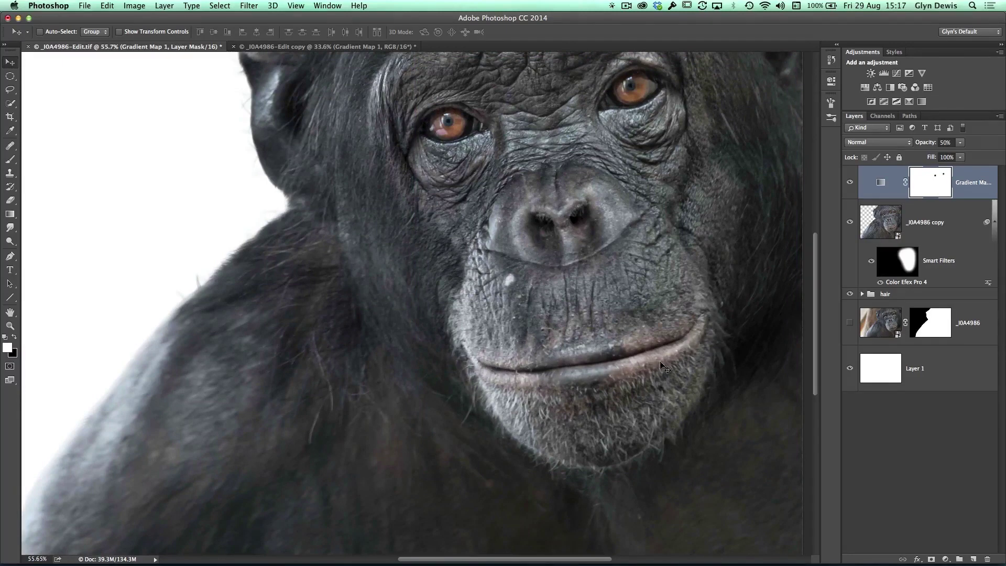
{"action": "left_click", "coordinate": [434, 320], "text": "alt+super"}
{"action": "left_click", "coordinate": [433, 320], "text": "alt+super"}
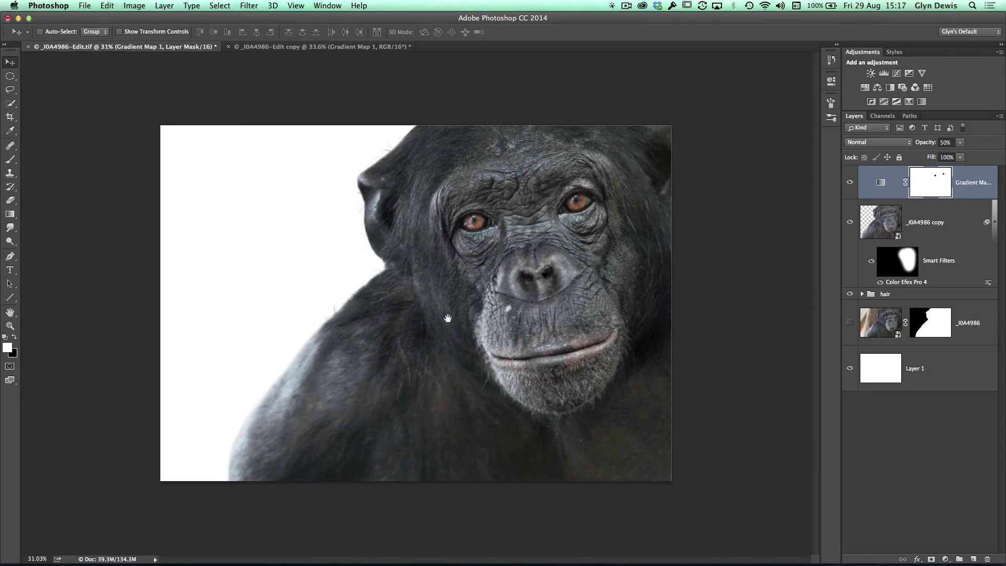
{"action": "left_click", "coordinate": [536, 274]}
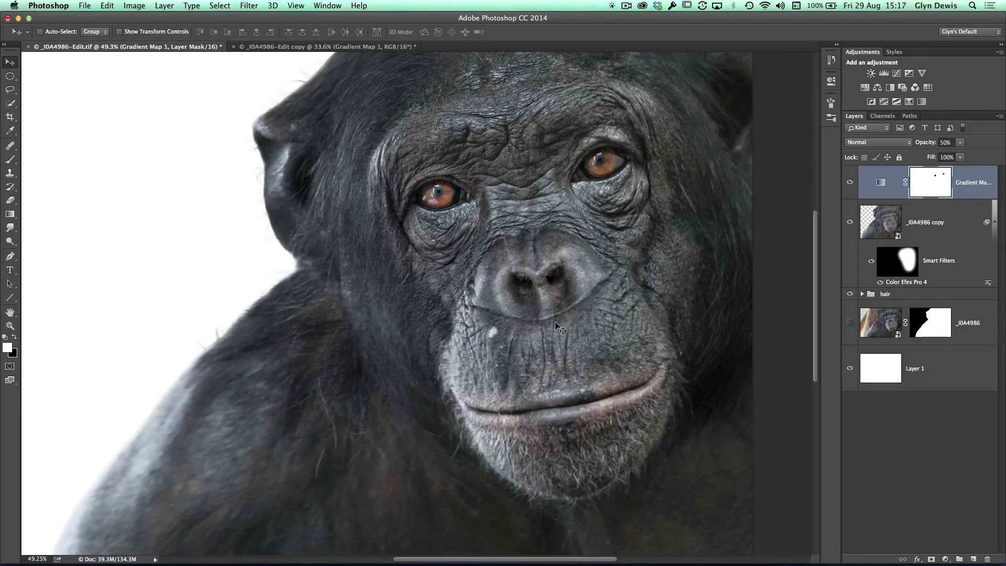
{"action": "scroll", "coordinate": [464, 288], "scroll_direction": "down", "scroll_amount": 3}
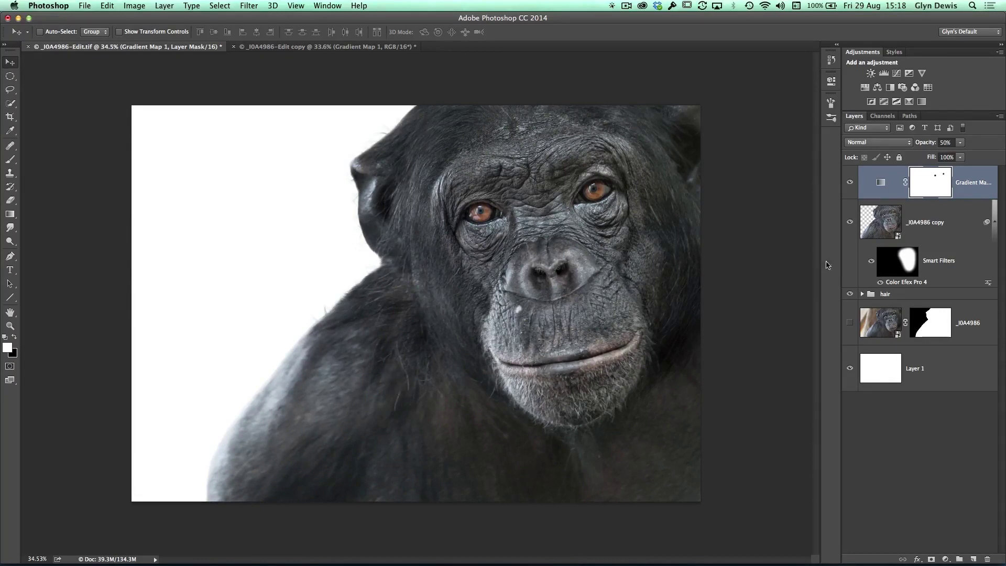
Step: Load the RGB channel's highlights as a selection and copy them from the _I0A4986 copy layer onto a new layer
{"action": "left_click", "coordinate": [883, 222]}
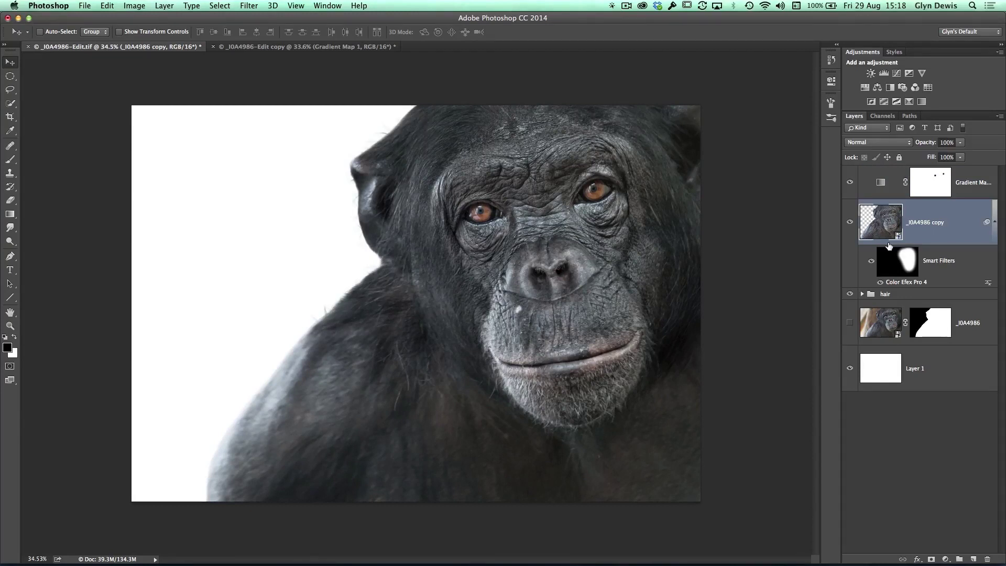
{"action": "left_click", "coordinate": [881, 117]}
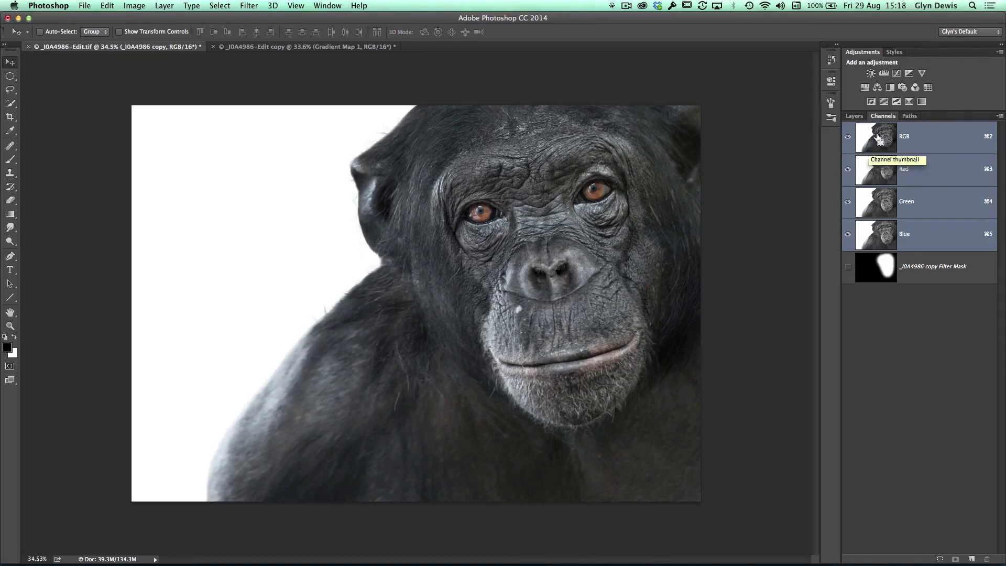
{"action": "left_click", "coordinate": [877, 137], "text": "super"}
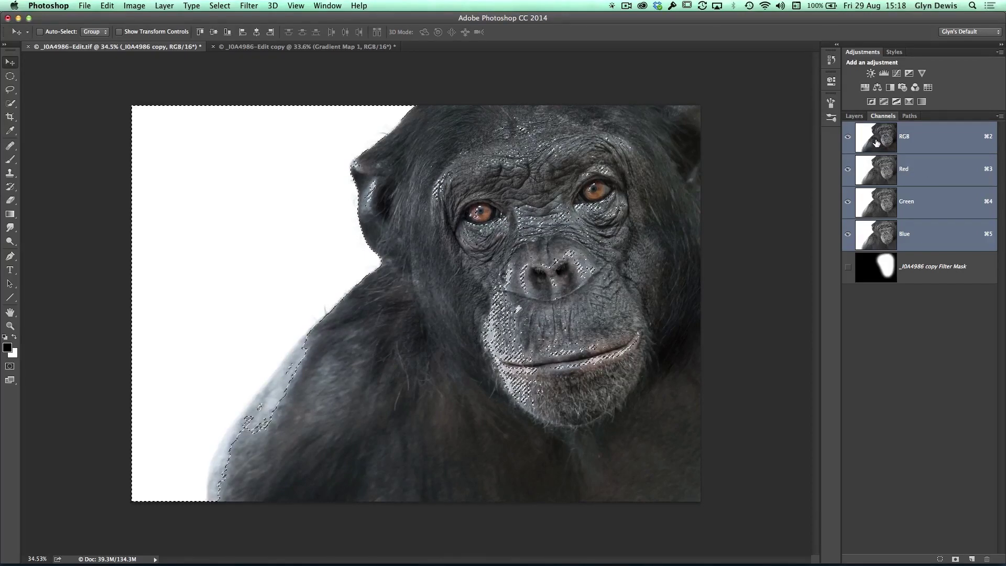
{"action": "scroll", "coordinate": [529, 310], "scroll_direction": "up", "scroll_amount": 4}
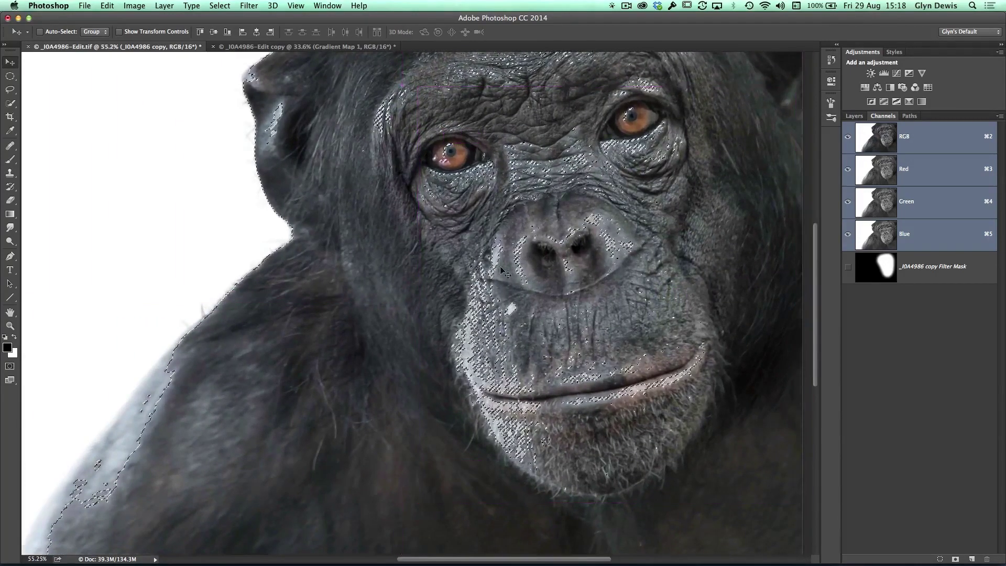
{"action": "scroll", "coordinate": [457, 399], "scroll_direction": "down", "scroll_amount": 4}
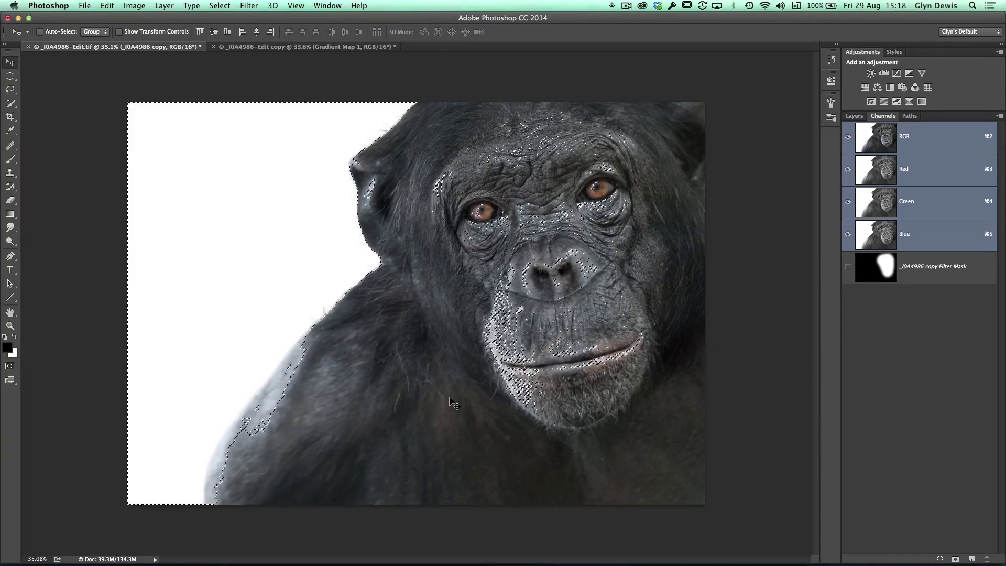
{"action": "left_click", "coordinate": [854, 116]}
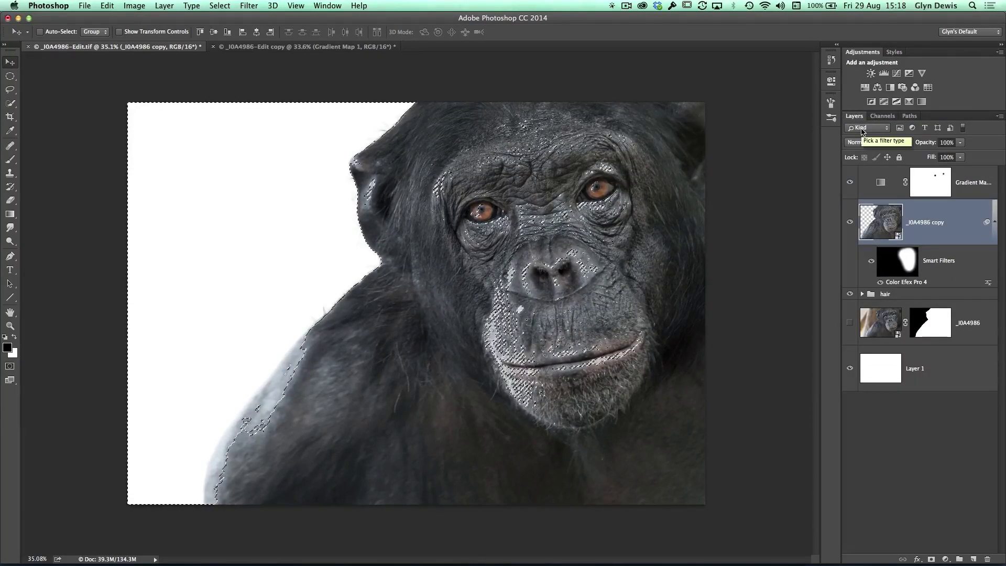
{"action": "key", "text": "super+alt+shift+n"}
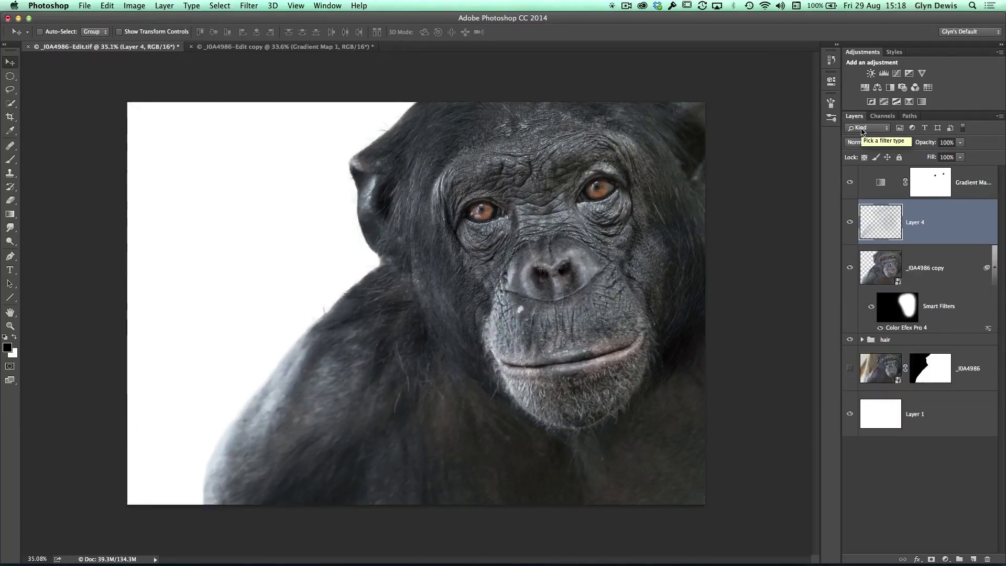
{"action": "key", "text": "super+d"}
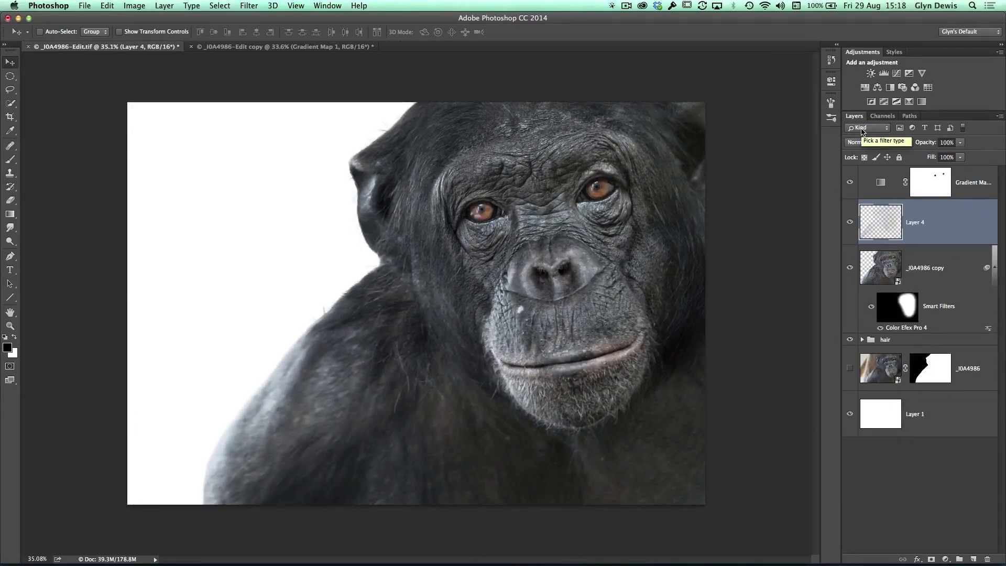
Step: Move the copied highlights layer above the Gradient Map layer and rename it light
{"action": "left_click_drag", "start_coordinate": [865, 233], "coordinate": [865, 174]}
{"action": "left_click_drag", "start_coordinate": [880, 215], "coordinate": [883, 167]}
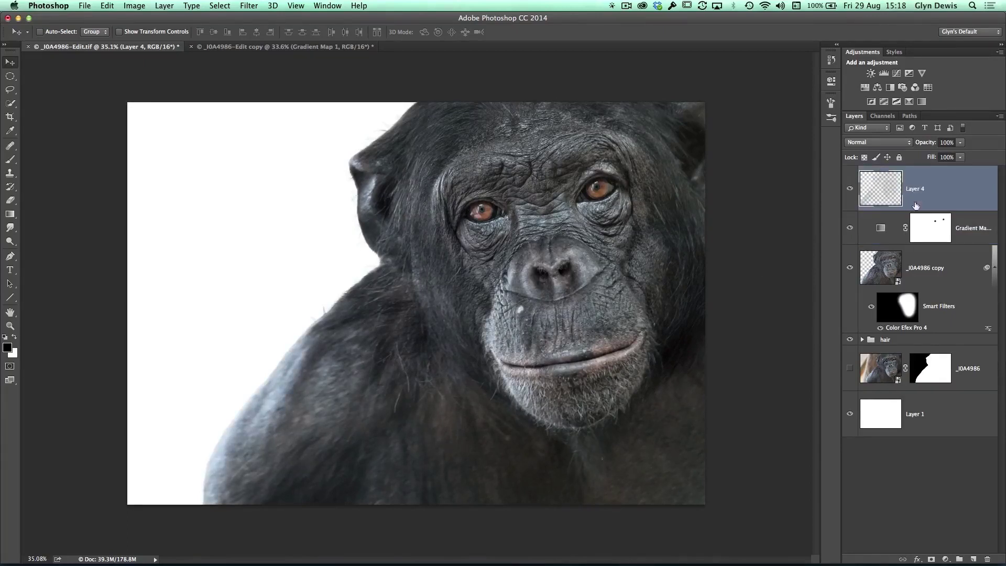
{"action": "double_click", "coordinate": [913, 189]}
{"action": "key", "text": "BackSpace"}
{"action": "key", "text": "Return"}
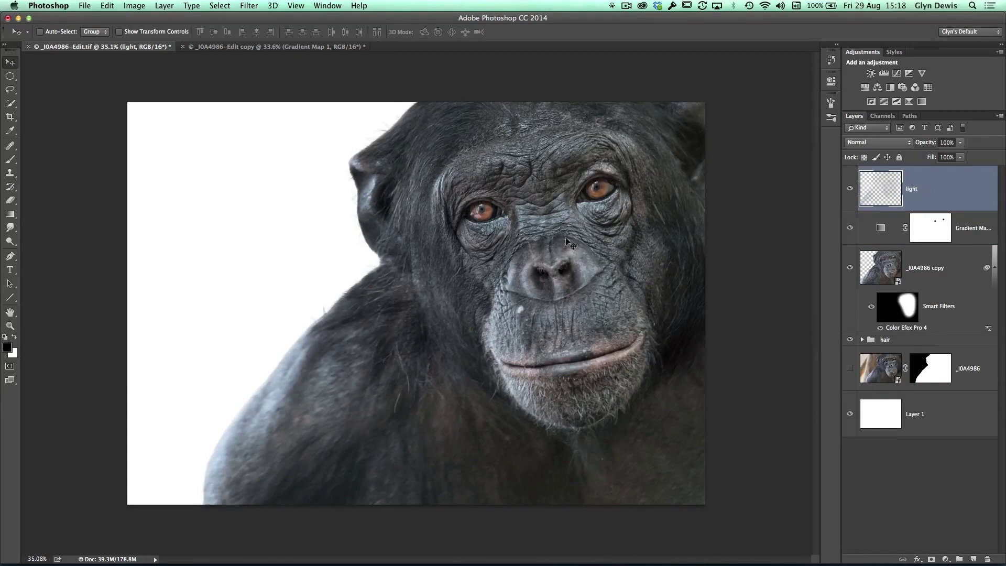
Step: Hide the light layer and load the RGB channel's highlights as a selection with the _I0A4986 copy layer active
{"action": "left_click", "coordinate": [847, 200]}
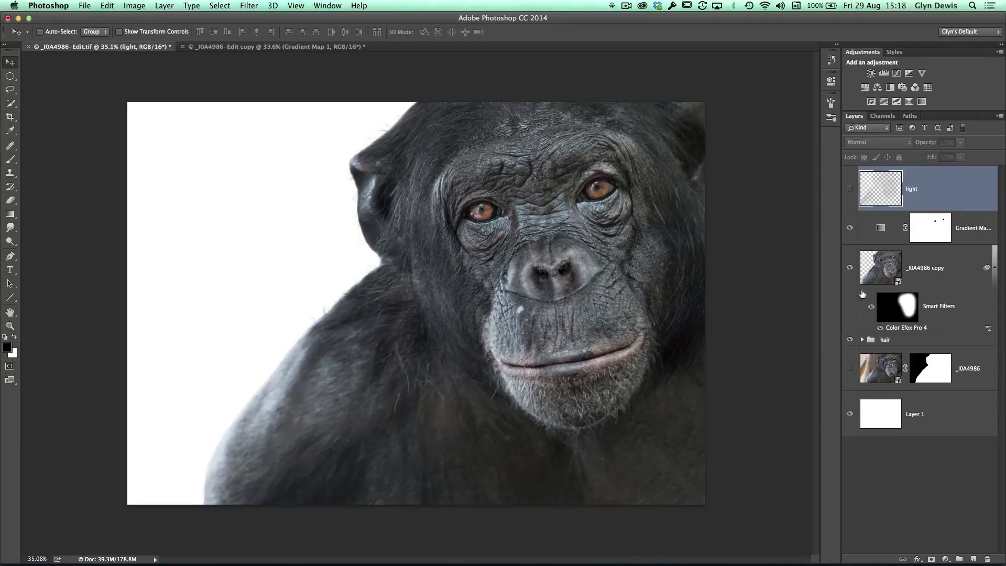
{"action": "left_click", "coordinate": [884, 268]}
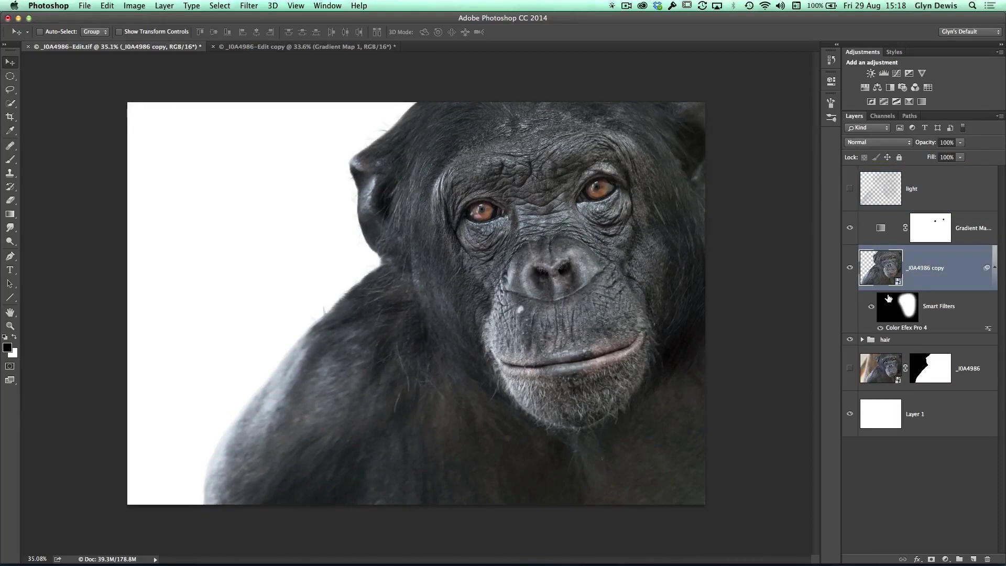
{"action": "left_click", "coordinate": [882, 117]}
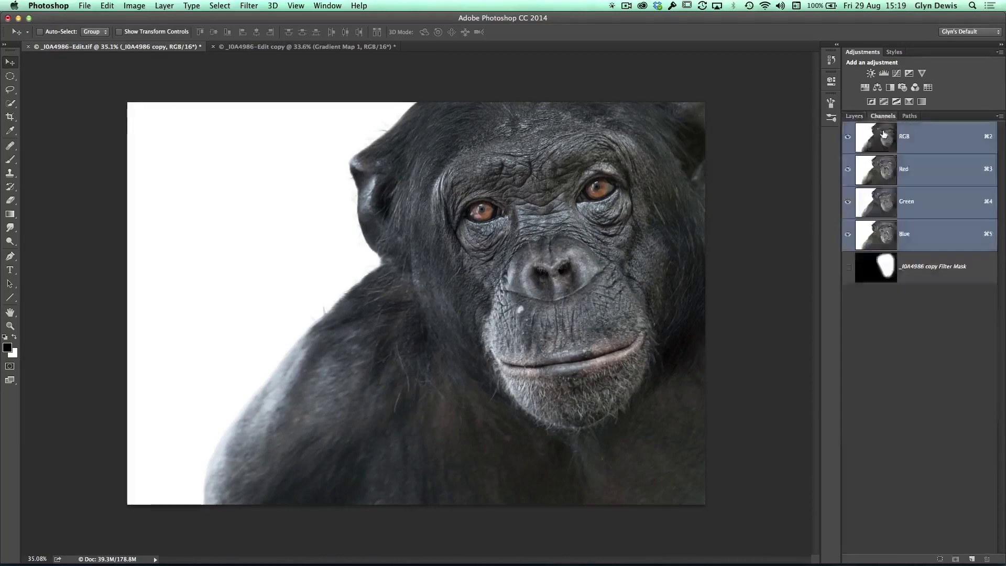
{"action": "left_click", "coordinate": [885, 151], "text": "super"}
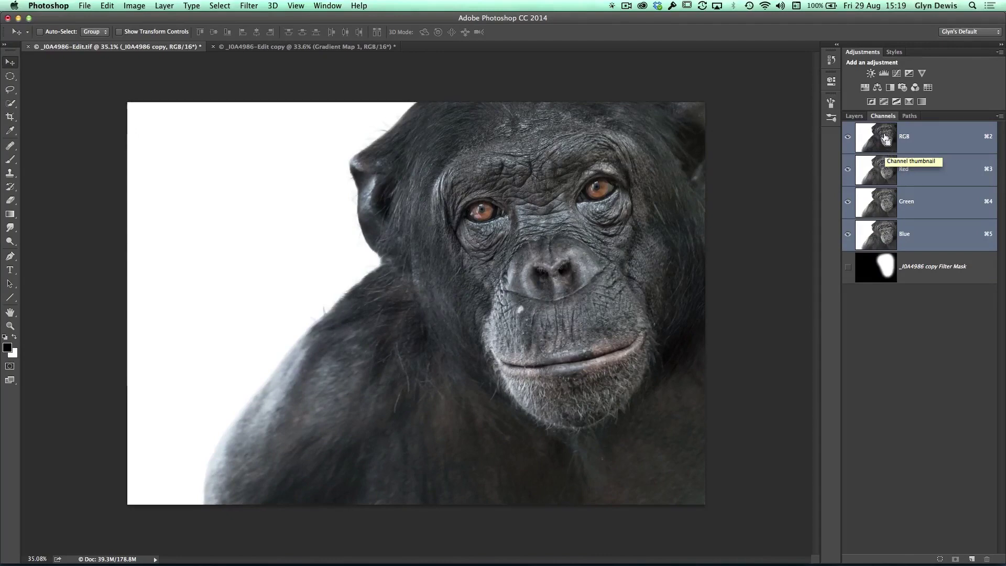
{"action": "left_click", "coordinate": [877, 139], "text": "super"}
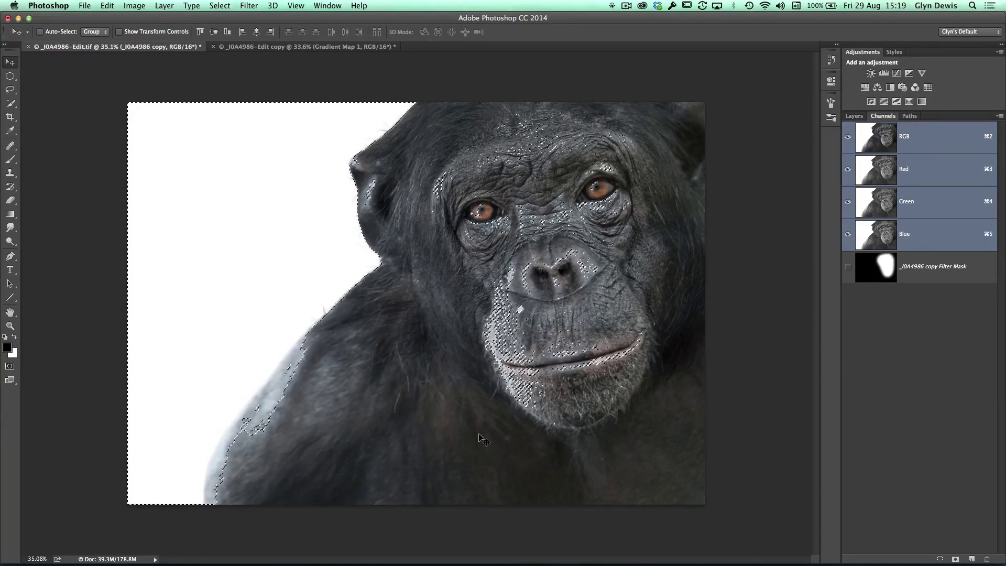
Step: Invert the selection, copy the shadows from the _I0A4986 copy layer onto a new layer, and preview that layer in isolation
{"action": "left_click", "coordinate": [220, 5]}
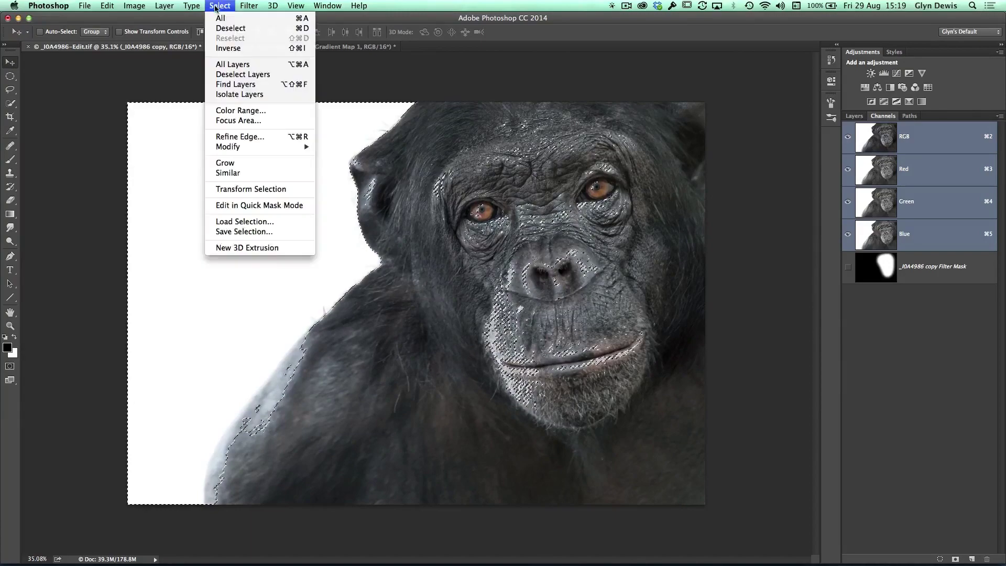
{"action": "left_click", "coordinate": [226, 49]}
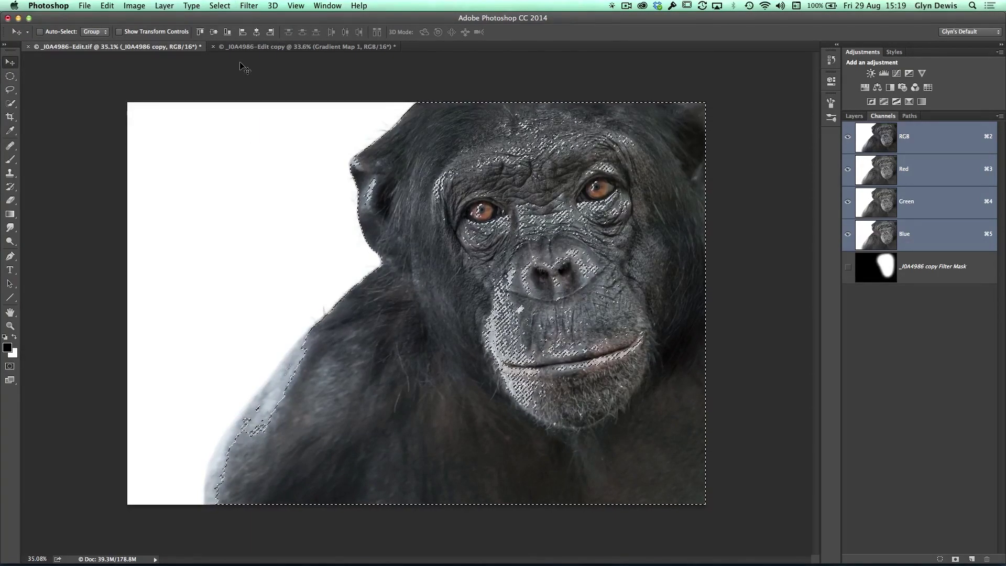
{"action": "left_click", "coordinate": [854, 117]}
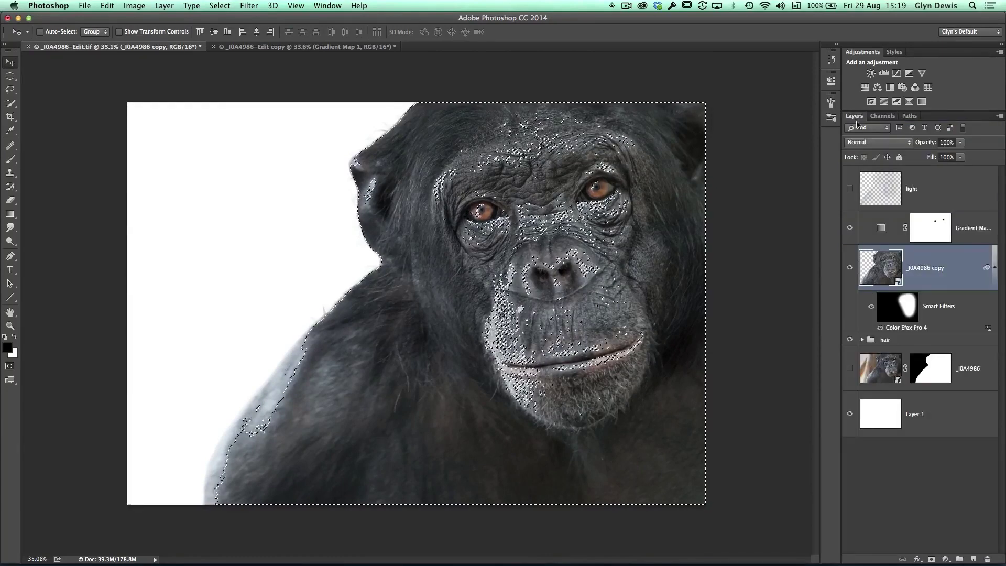
{"action": "key", "text": "super+j"}
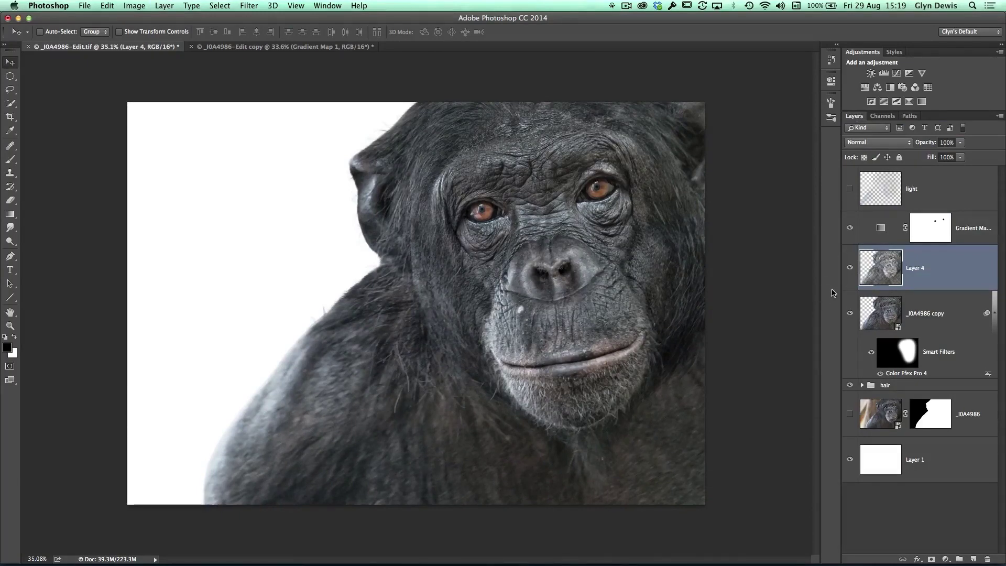
{"action": "left_click", "coordinate": [850, 277], "text": "alt"}
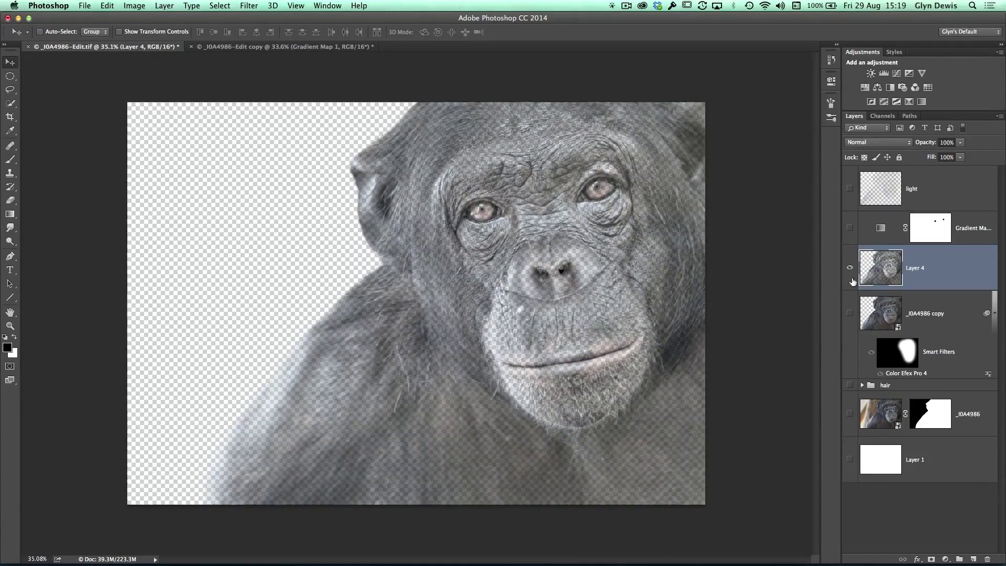
{"action": "left_click", "coordinate": [850, 278], "text": "alt"}
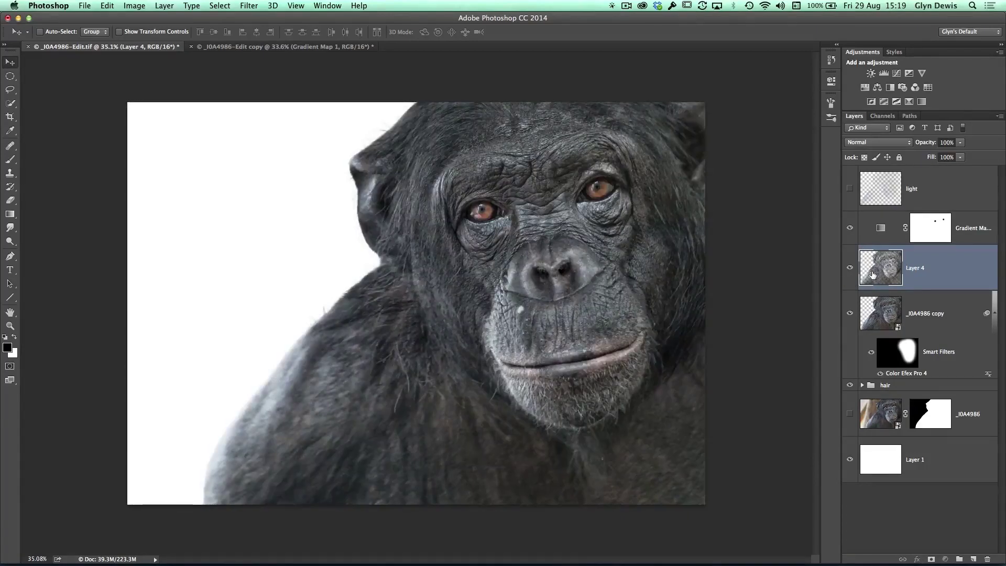
Step: Move the copied shadows layer above the Gradient Map layer, show the light layer again, and rename the shadows layer dark
{"action": "left_click_drag", "start_coordinate": [872, 273], "coordinate": [866, 212]}
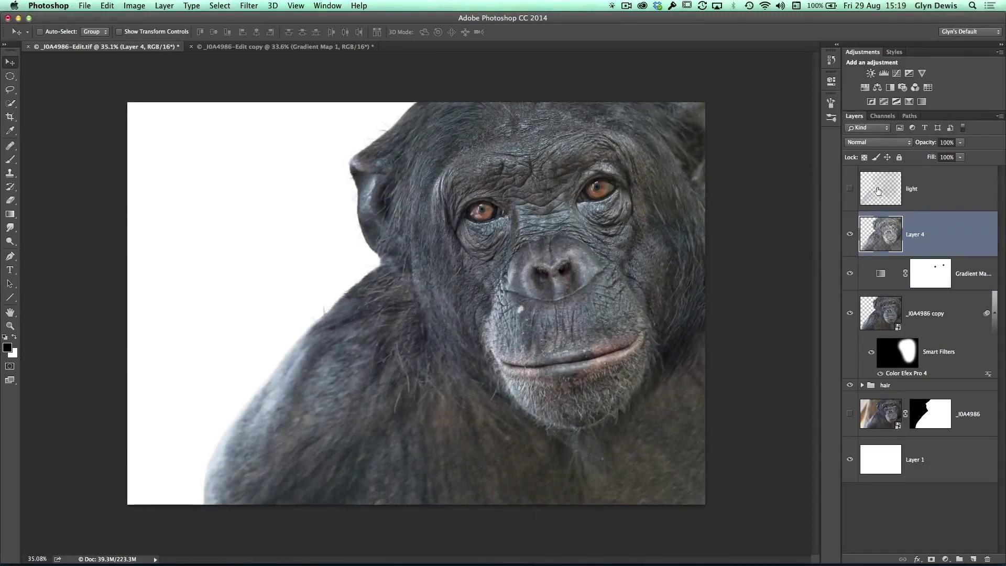
{"action": "left_click", "coordinate": [849, 189]}
{"action": "left_click", "coordinate": [881, 188]}
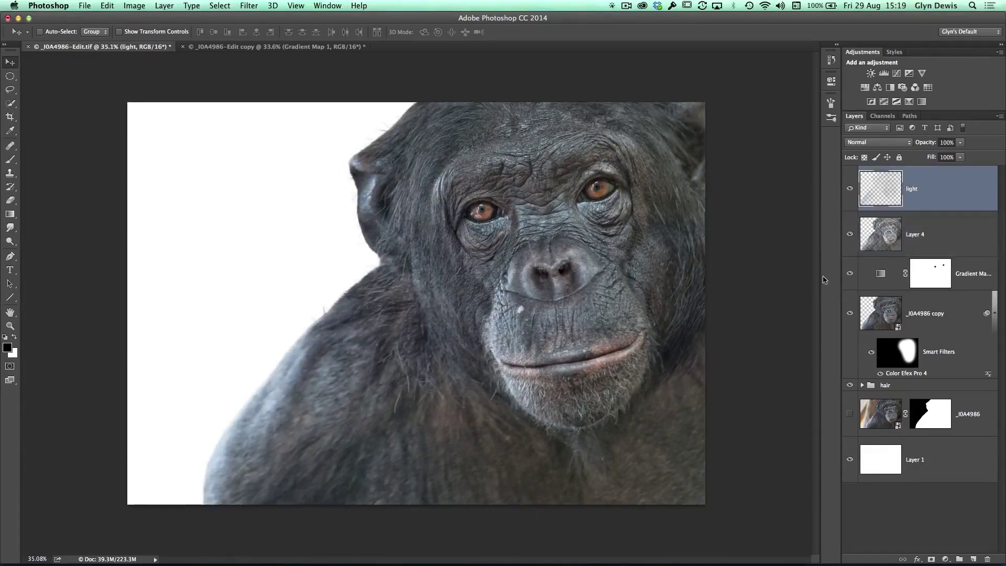
{"action": "double_click", "coordinate": [916, 235]}
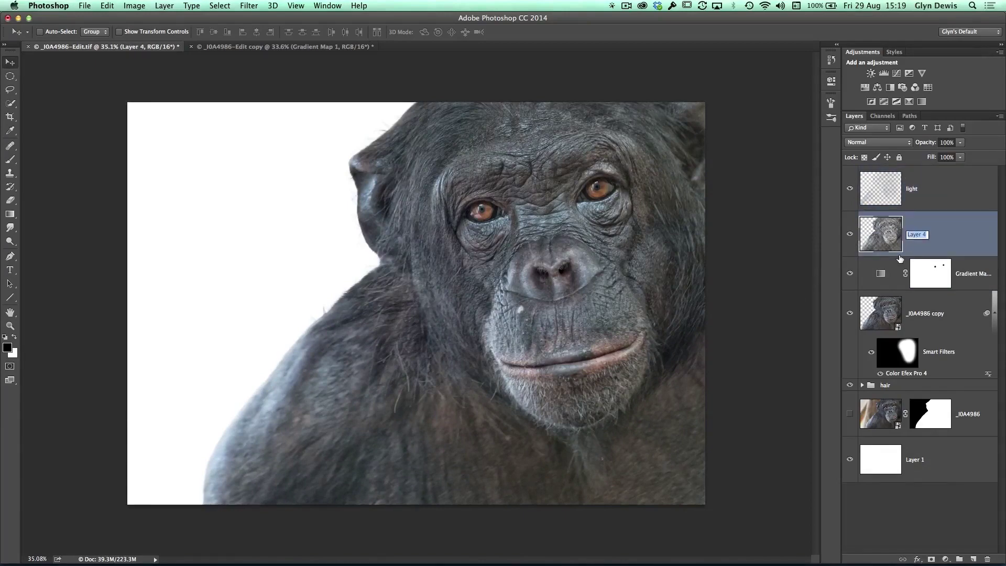
{"action": "type", "text": "dark"}
{"action": "key", "text": "Return"}
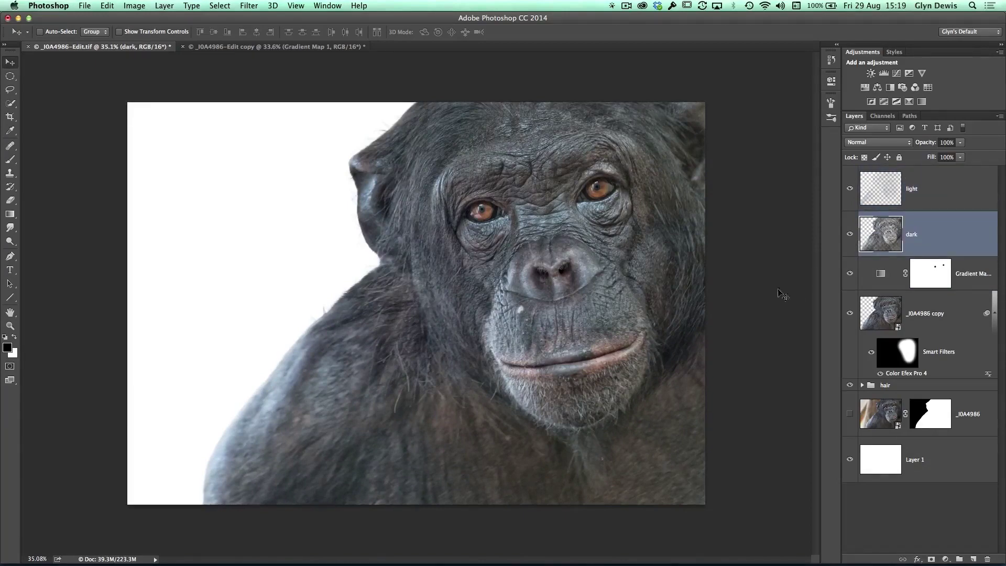
Step: Set the light layer's blend mode to Screen
{"action": "left_click", "coordinate": [895, 199]}
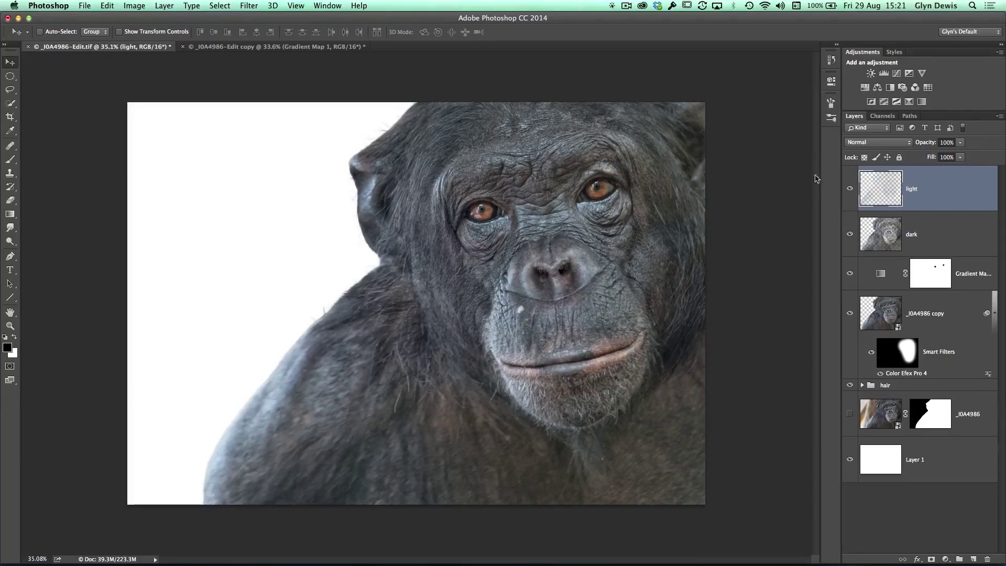
{"action": "left_click", "coordinate": [855, 143]}
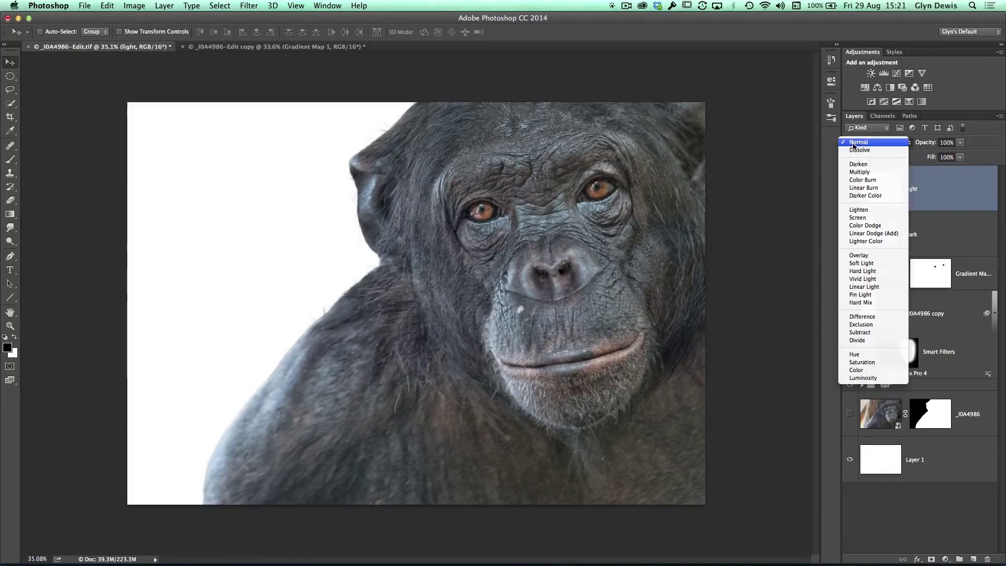
{"action": "left_click", "coordinate": [857, 217]}
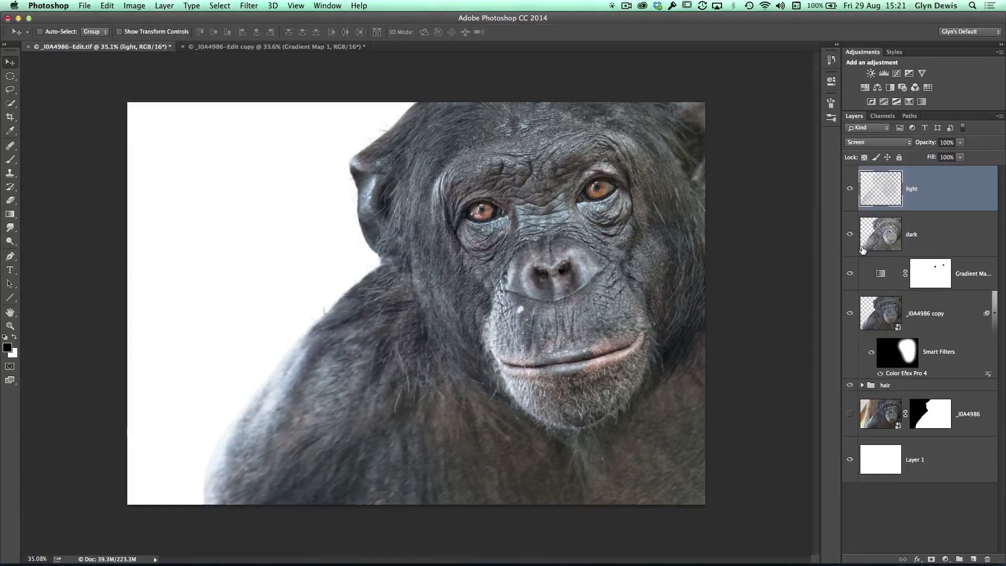
Step: Set the dark layer's blend mode to Multiply and its opacity to 50%
{"action": "left_click", "coordinate": [865, 250]}
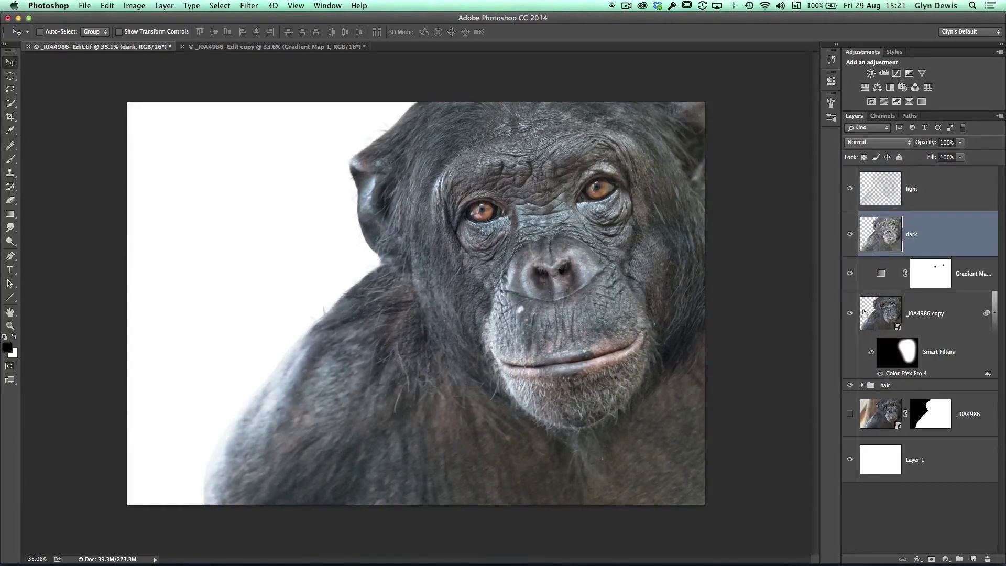
{"action": "left_click", "coordinate": [857, 143]}
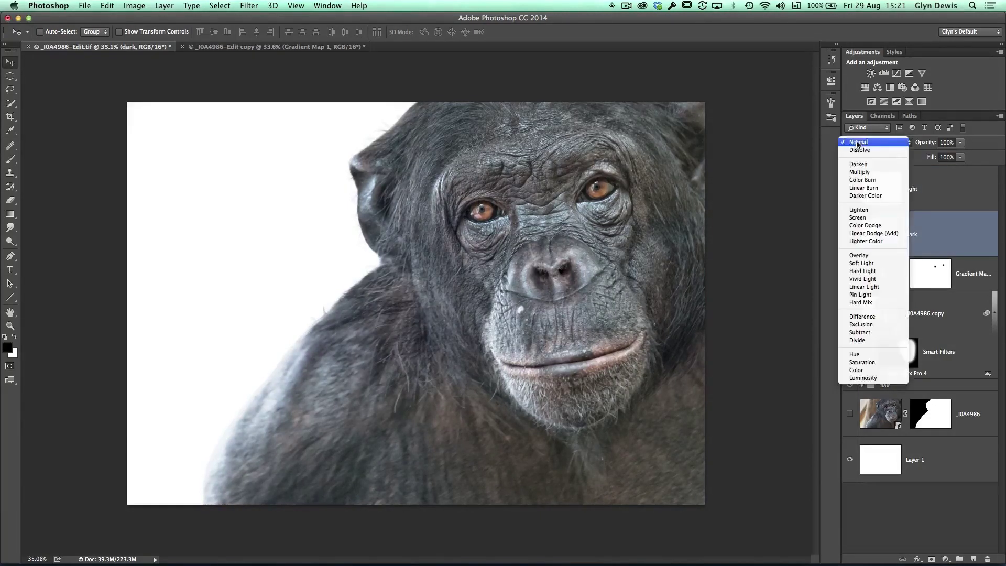
{"action": "left_click", "coordinate": [857, 173]}
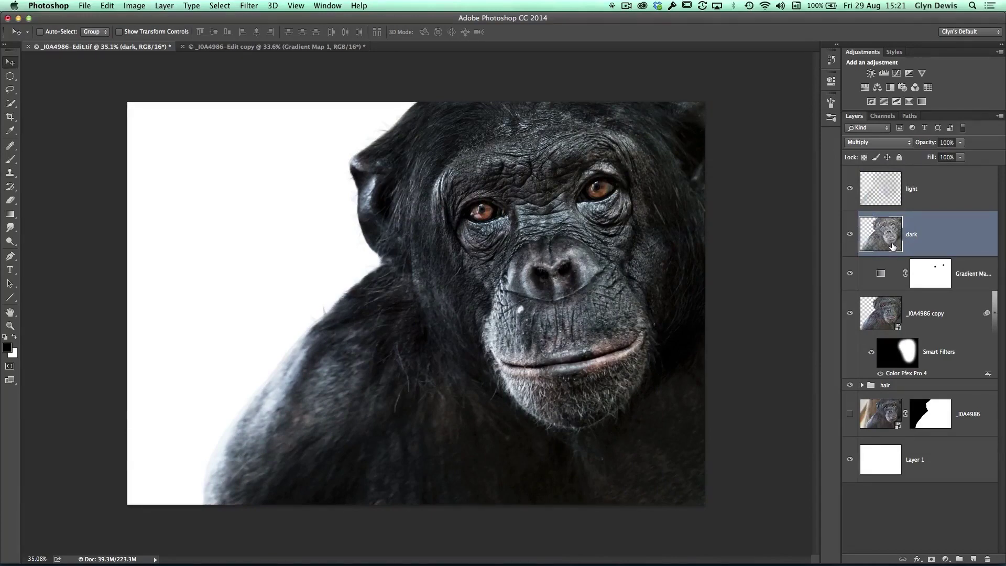
{"action": "key", "text": "5"}
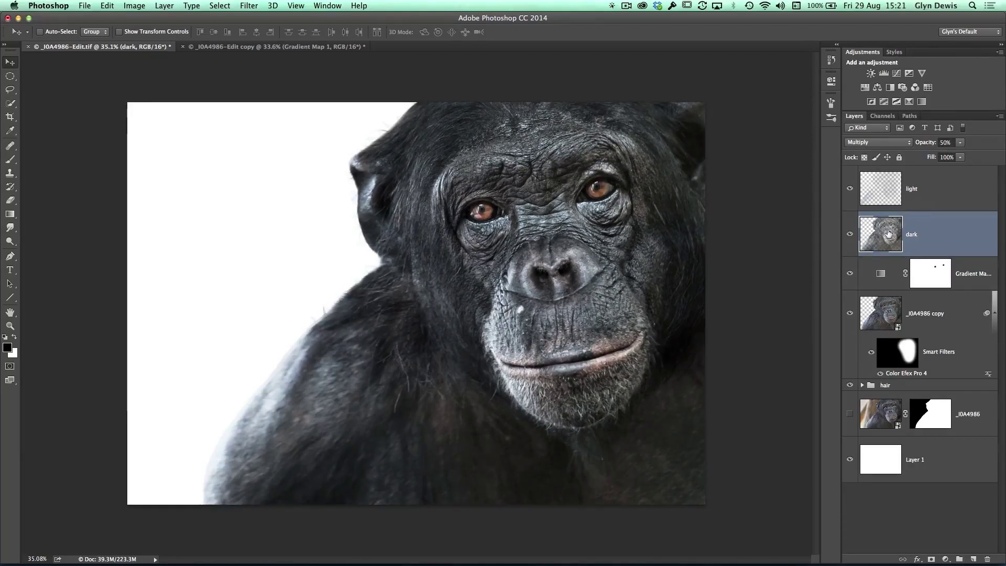
Step: Group the light and dark layers into a new group named d & b
{"action": "left_click", "coordinate": [881, 189], "text": "shift"}
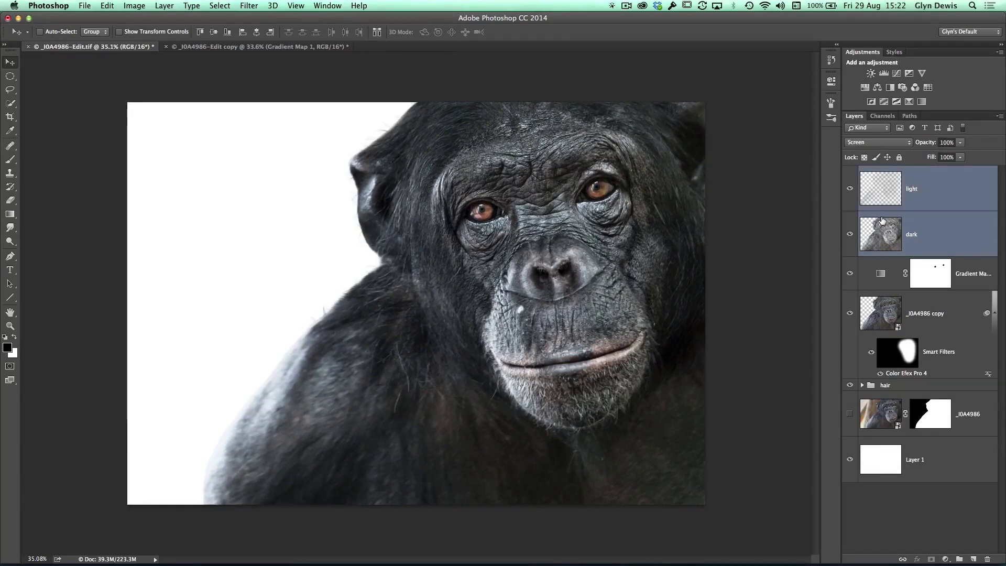
{"action": "left_click", "coordinate": [999, 116]}
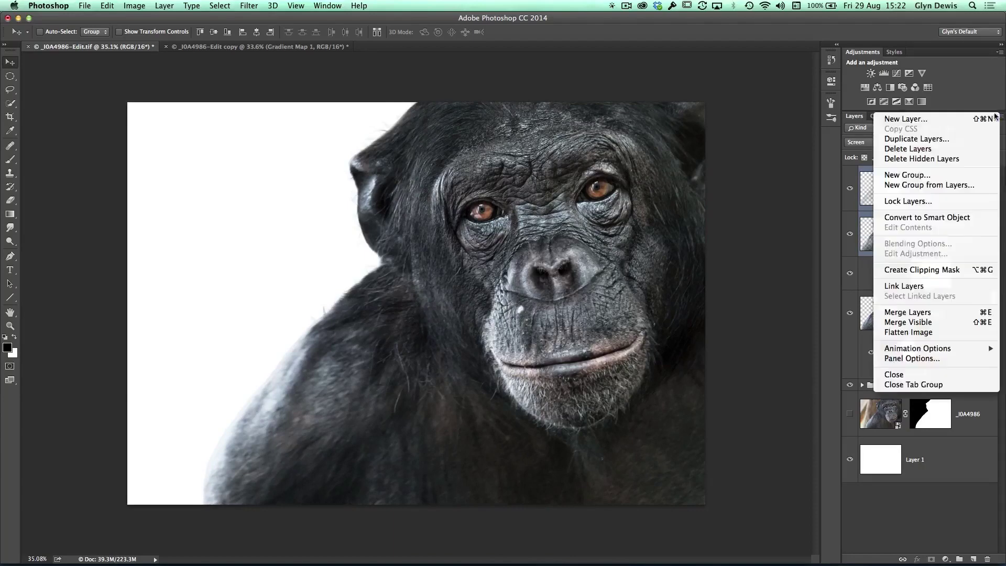
{"action": "left_click", "coordinate": [896, 185]}
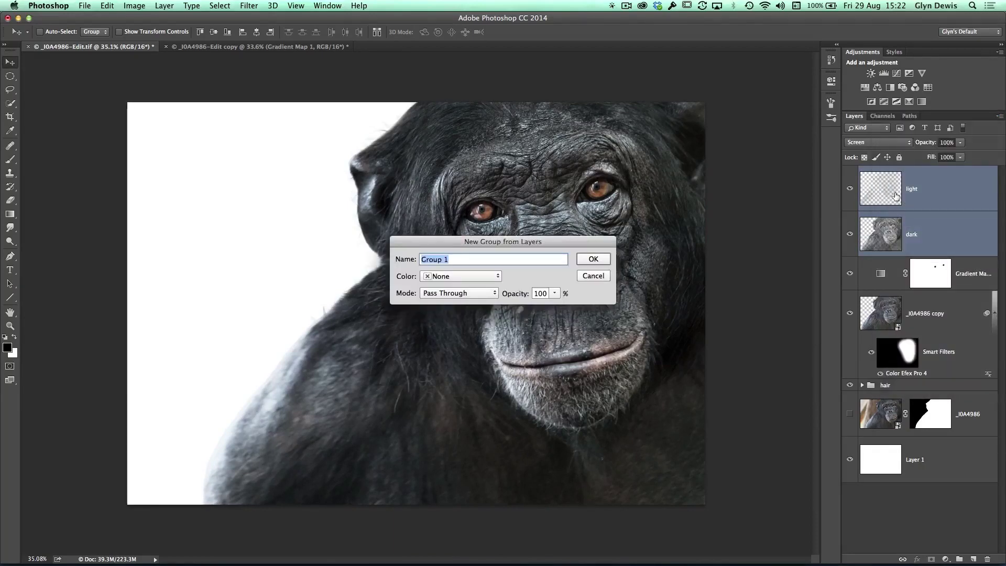
{"action": "type", "text": "d"}
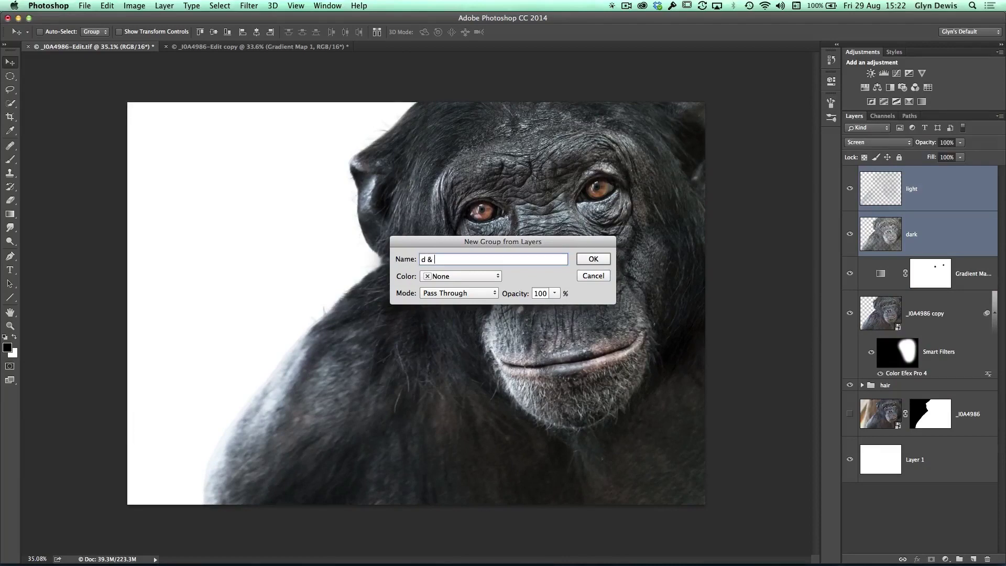
{"action": "type", "text": " & b"}
{"action": "left_click", "coordinate": [592, 260]}
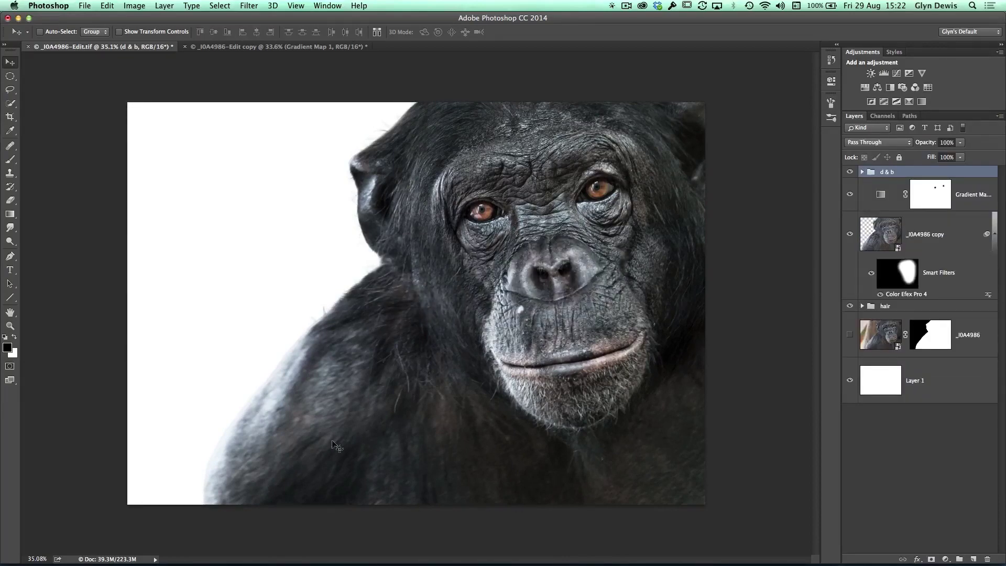
Step: Compare the portrait with and without the d & b group's effect
{"action": "left_click", "coordinate": [850, 173]}
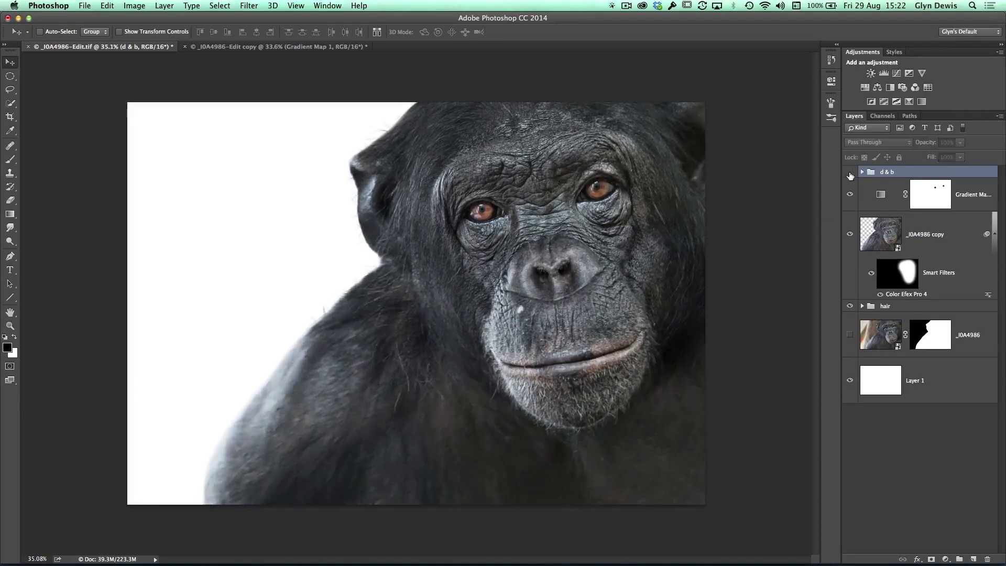
{"action": "left_click", "coordinate": [850, 173]}
{"action": "left_click", "coordinate": [850, 173]}
{"action": "left_click", "coordinate": [849, 173]}
{"action": "left_click", "coordinate": [849, 173]}
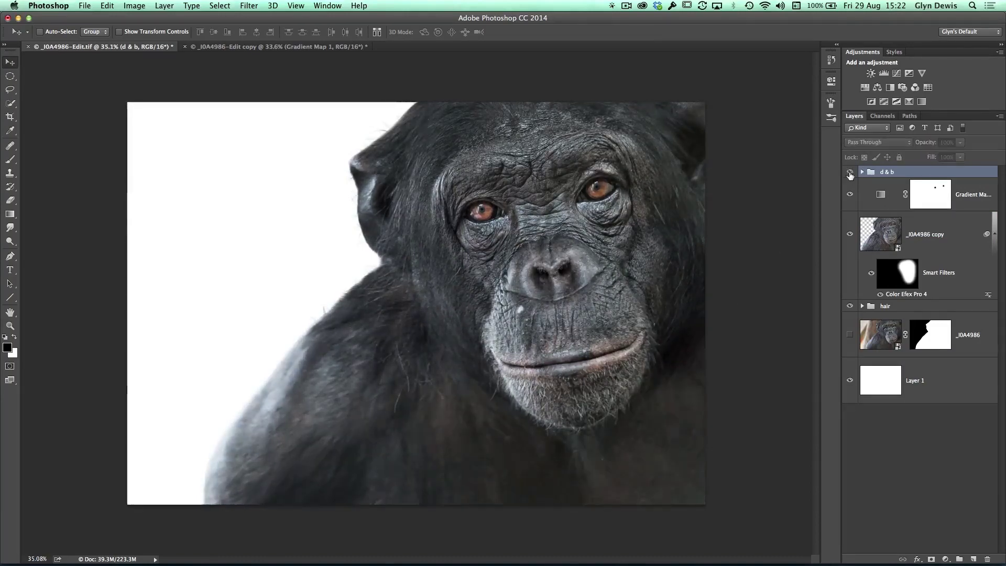
{"action": "left_click", "coordinate": [849, 172]}
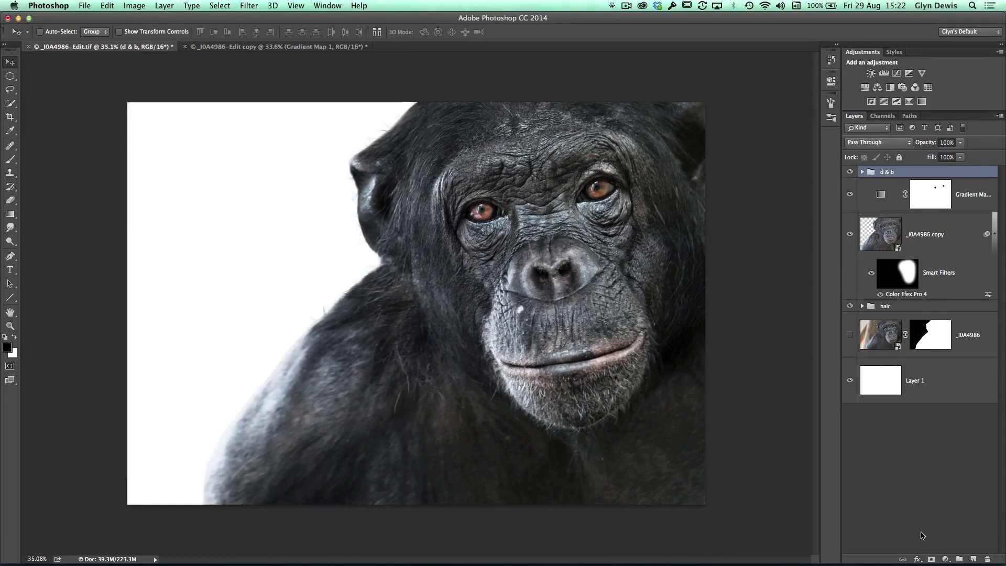
Step: Add a black layer mask to the d & b group and ready the Brush tool, checking its soft round tip settings
{"action": "left_click", "coordinate": [931, 558], "text": "alt"}
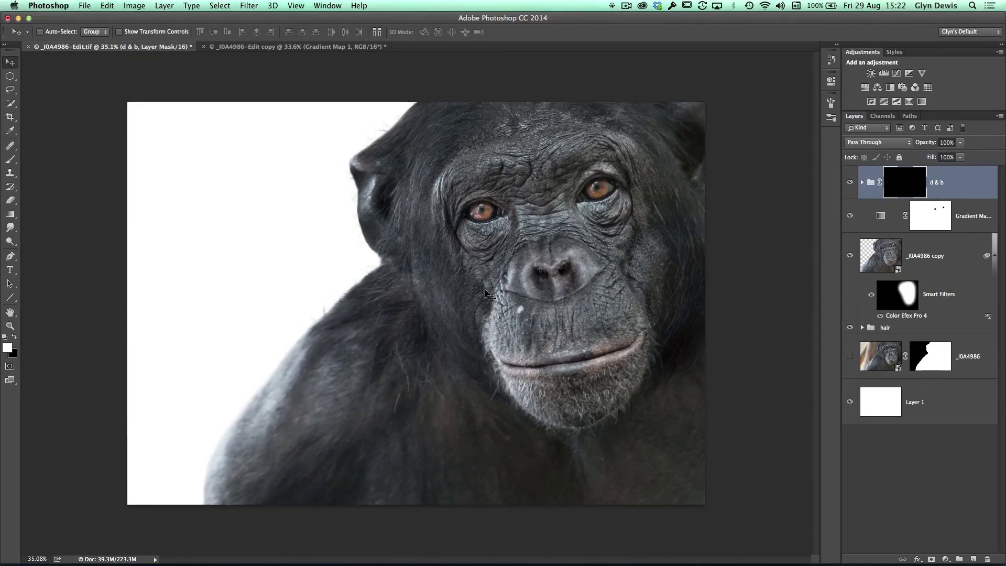
{"action": "key", "text": "b"}
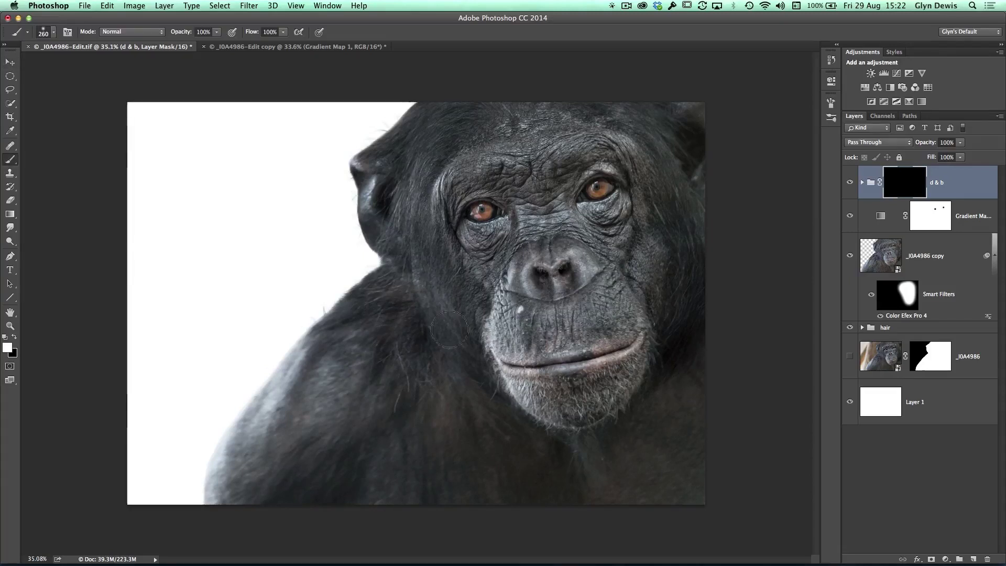
{"action": "left_click", "coordinate": [53, 32]}
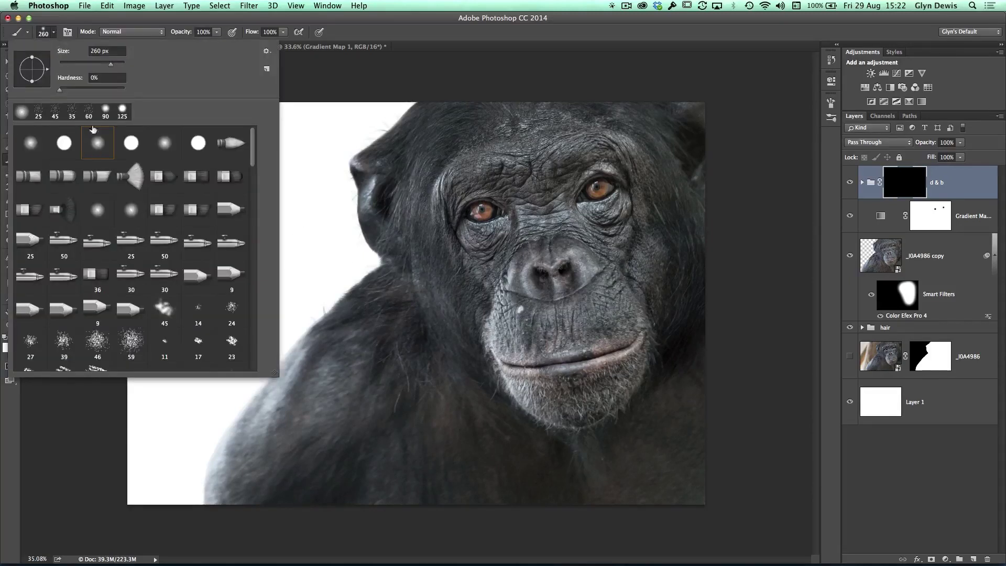
{"action": "left_click", "coordinate": [67, 33]}
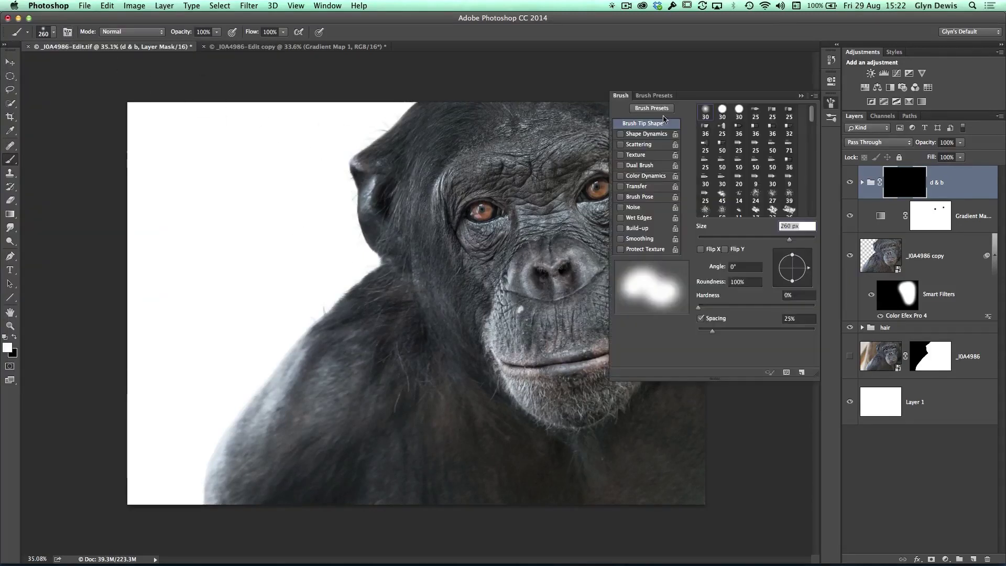
{"action": "left_click", "coordinate": [168, 78]}
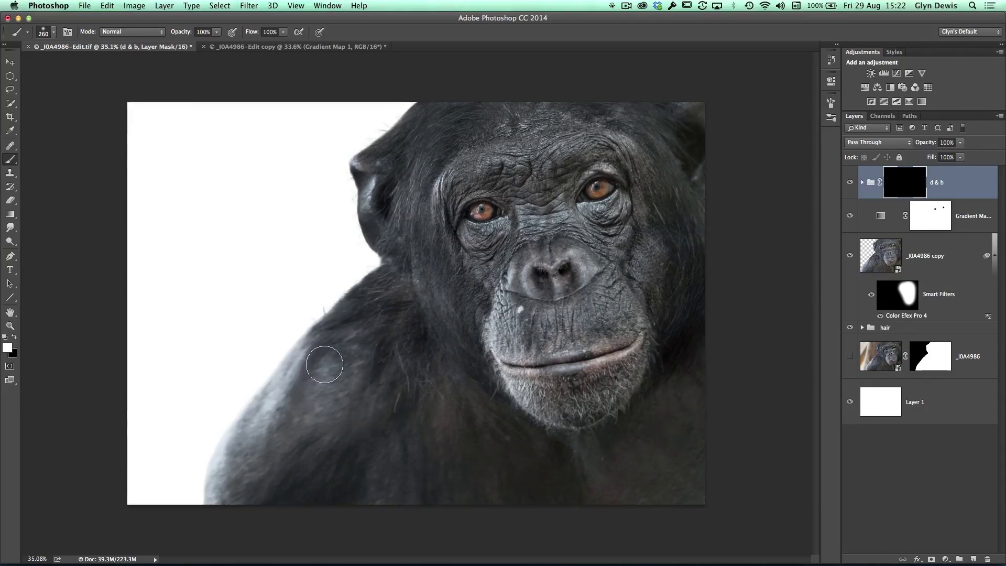
Step: Paint white on the d & b mask over the chimp's body and head with a 600 px brush at 30% opacity
{"action": "key", "text": "3"}
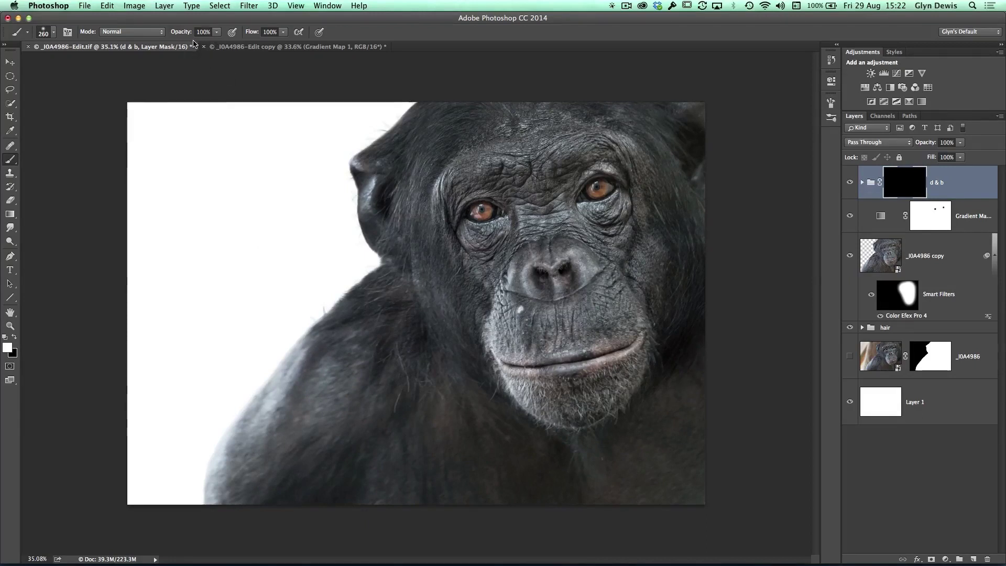
{"action": "key", "text": "bracketright"}
{"action": "key", "text": "bracketright"}
{"action": "key", "text": "bracketright"}
{"action": "key", "text": "bracketright"}
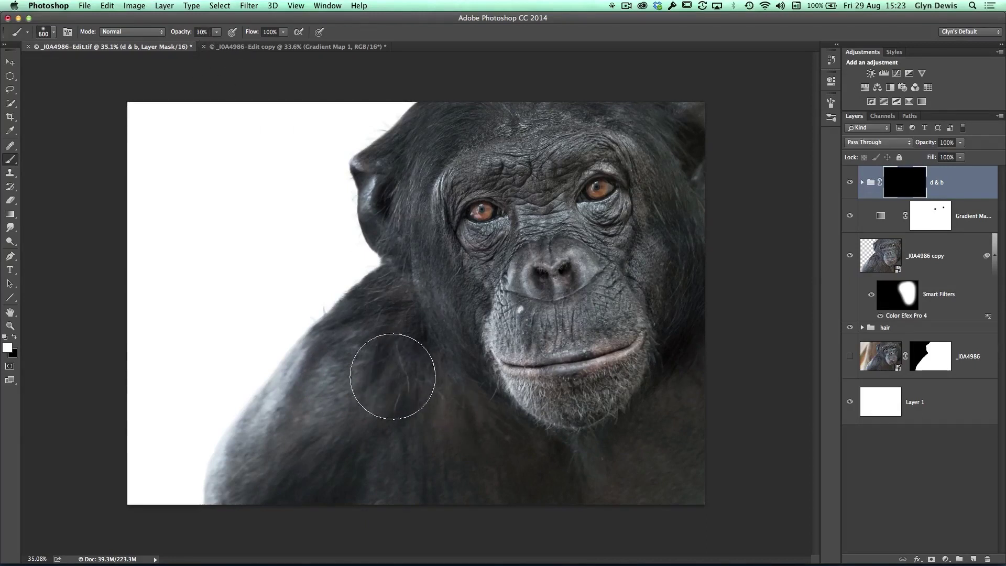
{"action": "mouse_move", "coordinate": [332, 375]}
{"action": "left_mouse_down"}
{"action": "mouse_move", "coordinate": [381, 332]}
{"action": "mouse_move", "coordinate": [343, 390]}
{"action": "mouse_move", "coordinate": [351, 400]}
{"action": "mouse_move", "coordinate": [374, 342]}
{"action": "mouse_move", "coordinate": [467, 489]}
{"action": "mouse_move", "coordinate": [451, 448]}
{"action": "mouse_move", "coordinate": [590, 502]}
{"action": "mouse_move", "coordinate": [656, 478]}
{"action": "mouse_move", "coordinate": [688, 435]}
{"action": "mouse_move", "coordinate": [482, 500]}
{"action": "mouse_move", "coordinate": [386, 361]}
{"action": "mouse_move", "coordinate": [322, 441]}
{"action": "mouse_move", "coordinate": [334, 430]}
{"action": "mouse_move", "coordinate": [399, 504]}
{"action": "mouse_move", "coordinate": [622, 518]}
{"action": "mouse_move", "coordinate": [724, 474]}
{"action": "mouse_move", "coordinate": [705, 463]}
{"action": "mouse_move", "coordinate": [727, 234]}
{"action": "mouse_move", "coordinate": [665, 96]}
{"action": "mouse_move", "coordinate": [625, 73]}
{"action": "mouse_move", "coordinate": [437, 112]}
{"action": "left_mouse_up"}
Step: Build up the d & b mask over the head fur and shoulder with a 500 px brush at 40% opacity
{"action": "key", "text": "bracketright"}
{"action": "key", "text": "bracketleft"}
{"action": "key", "text": "bracketleft"}
{"action": "key", "text": "bracketleft"}
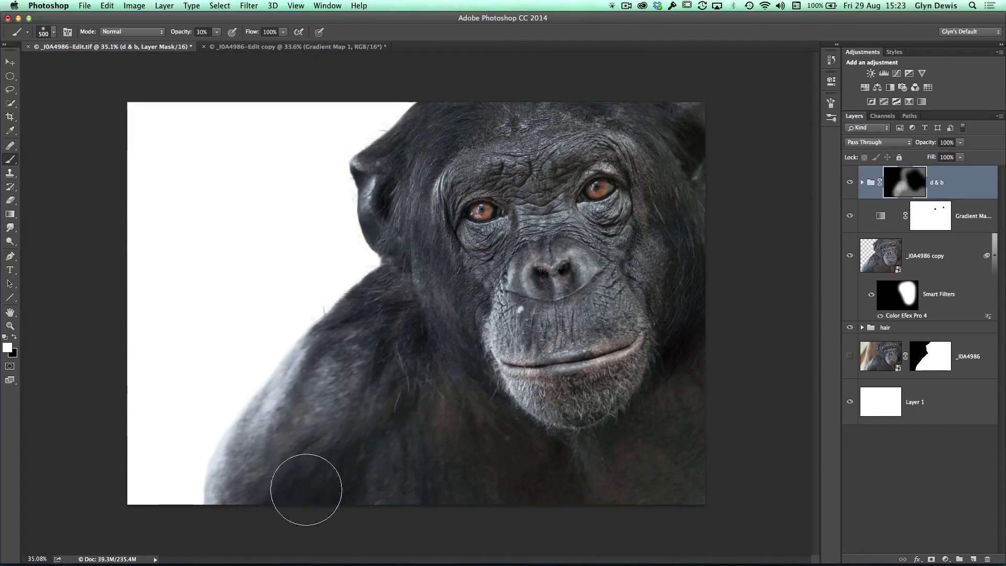
{"action": "key", "text": "4"}
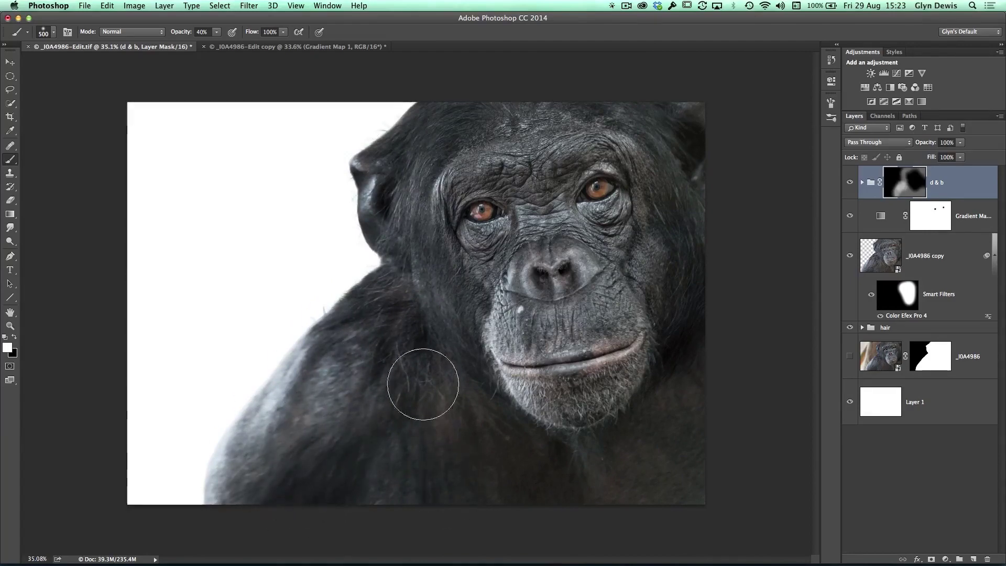
{"action": "mouse_move", "coordinate": [508, 93]}
{"action": "left_mouse_down"}
{"action": "mouse_move", "coordinate": [386, 175]}
{"action": "mouse_move", "coordinate": [341, 403]}
{"action": "left_mouse_up"}
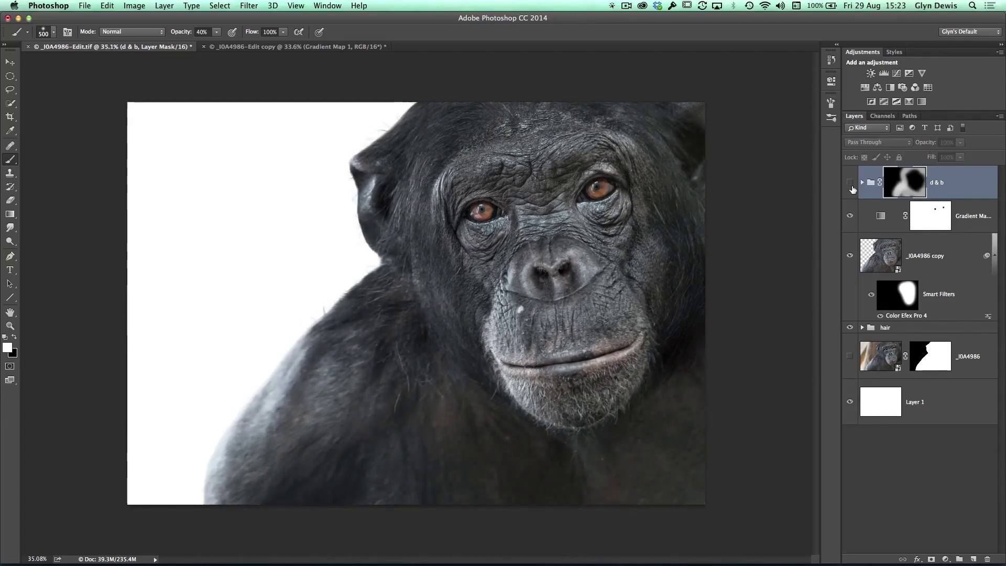
Step: Paint white on the d & b mask around the left-hand eye with a small brush of about 90 px at 100% opacity
{"action": "left_click", "coordinate": [552, 242], "text": "super"}
{"action": "left_click", "coordinate": [552, 241], "text": "super"}
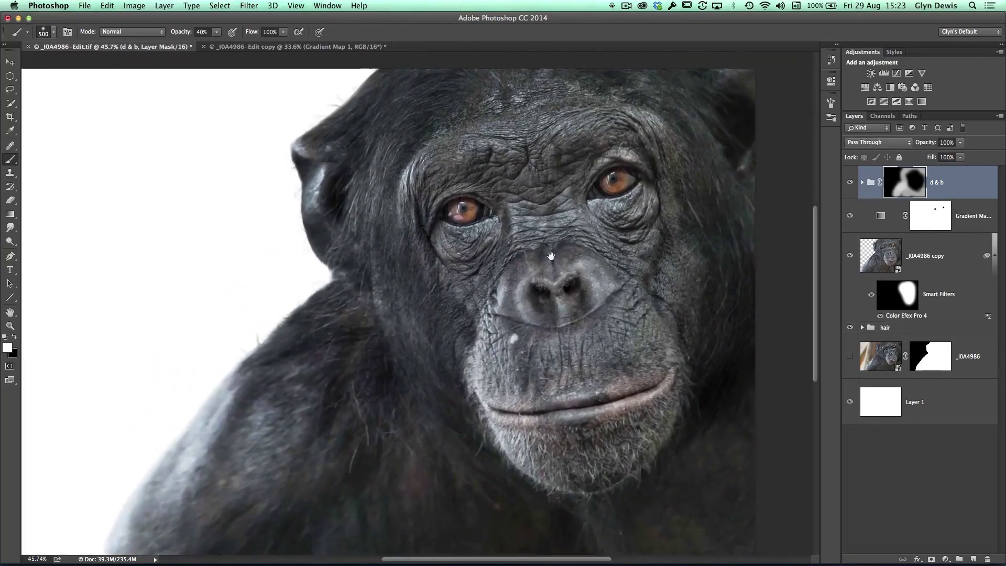
{"action": "key", "text": "bracketleft"}
{"action": "key", "text": "bracketleft"}
{"action": "key", "text": "bracketleft"}
{"action": "key", "text": "bracketleft"}
{"action": "key", "text": "bracketleft"}
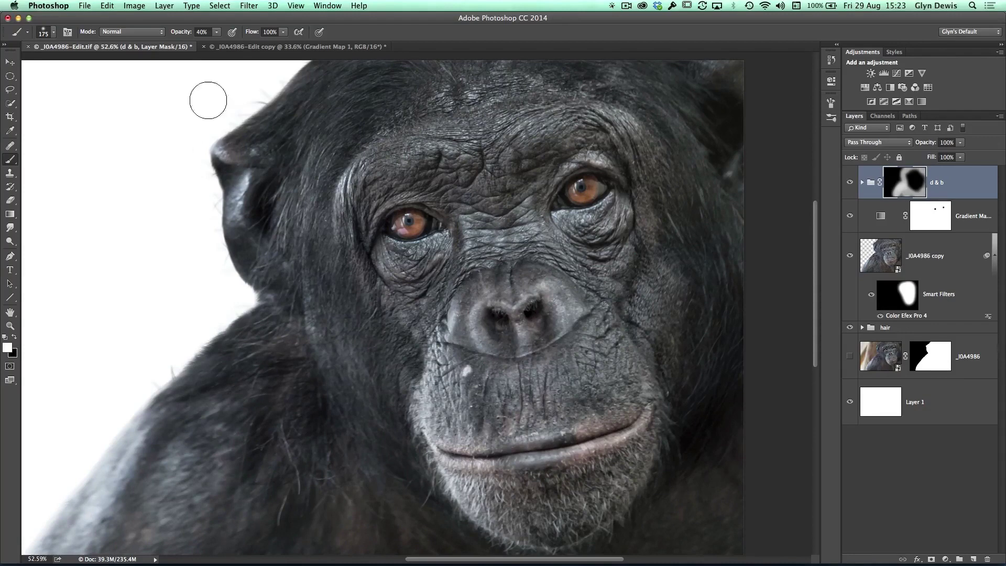
{"action": "key", "text": "bracketleft"}
{"action": "key", "text": "0"}
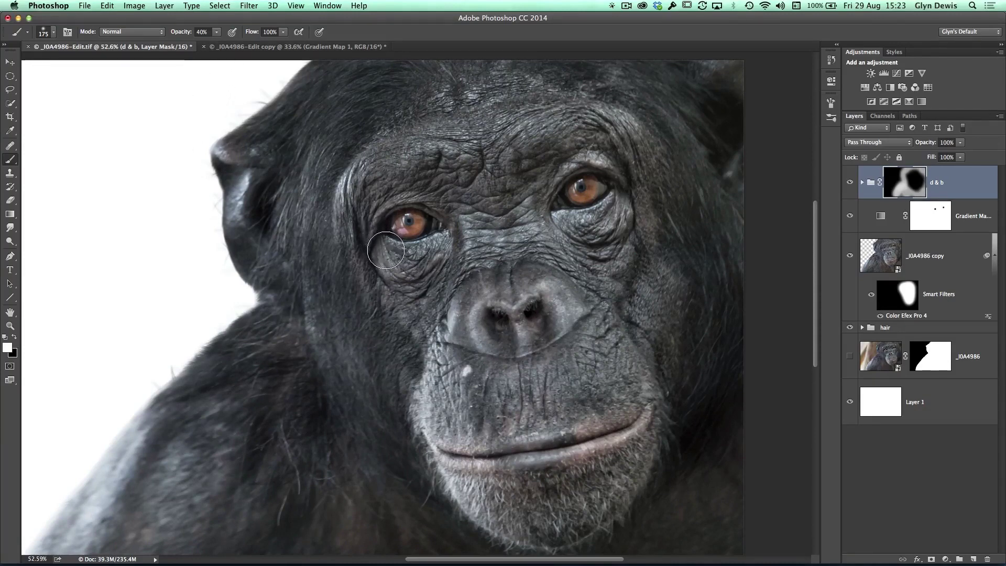
{"action": "key", "text": "bracketleft"}
{"action": "key", "text": "bracketleft"}
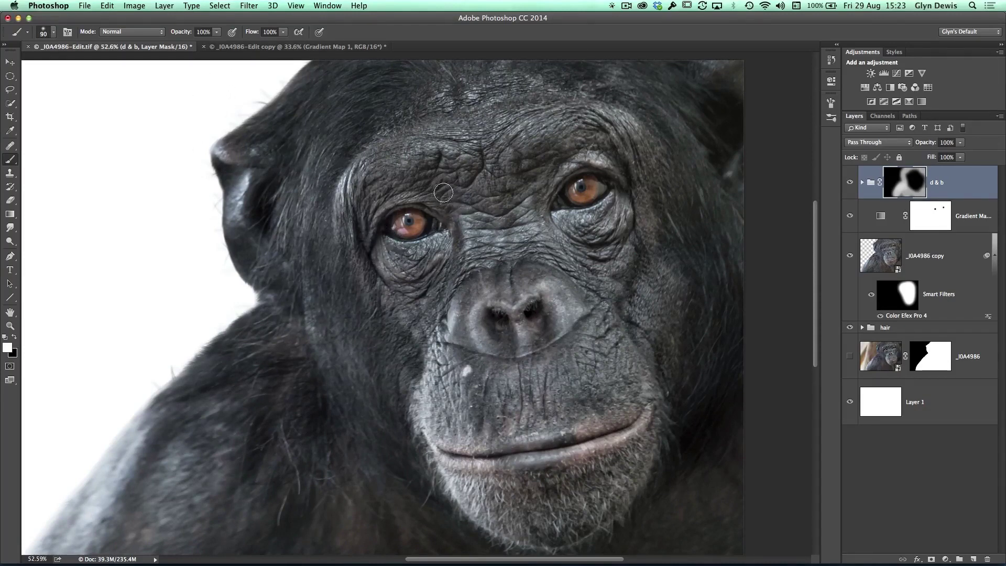
{"action": "mouse_move", "coordinate": [443, 193]}
{"action": "left_mouse_down"}
{"action": "mouse_move", "coordinate": [459, 244]}
{"action": "mouse_move", "coordinate": [451, 216]}
{"action": "mouse_move", "coordinate": [426, 254]}
{"action": "mouse_move", "coordinate": [449, 233]}
{"action": "mouse_move", "coordinate": [420, 255]}
{"action": "mouse_move", "coordinate": [369, 240]}
{"action": "left_mouse_up"}
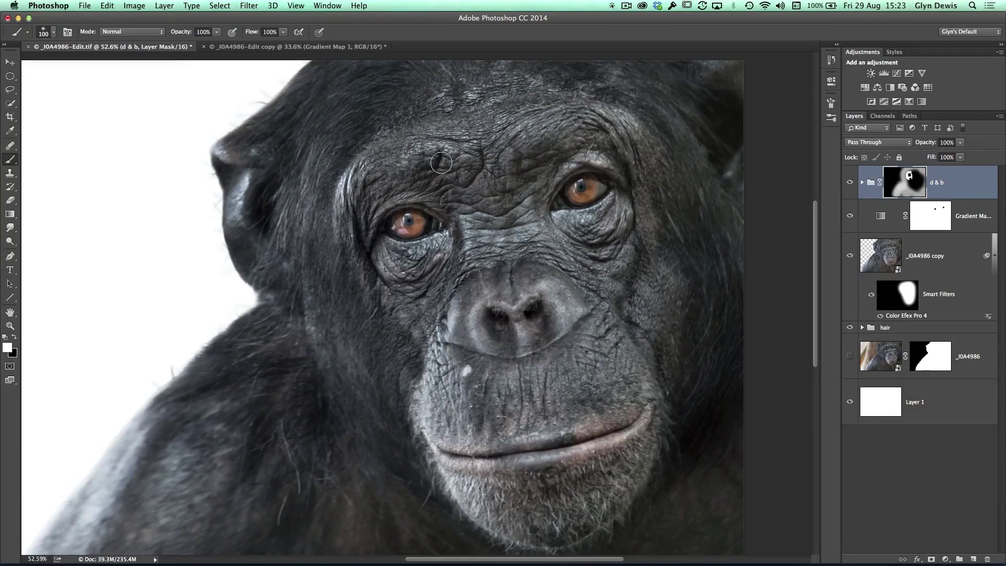
Step: Enlarge the brush to 150 px and paint the brow, the other eye's surround, the cheeks and the muzzle into the d & b mask
{"action": "key", "text": "bracketright"}
{"action": "key", "text": "bracketright"}
{"action": "mouse_move", "coordinate": [458, 183]}
{"action": "left_mouse_down"}
{"action": "mouse_move", "coordinate": [477, 241]}
{"action": "mouse_move", "coordinate": [477, 211]}
{"action": "mouse_move", "coordinate": [505, 239]}
{"action": "mouse_move", "coordinate": [505, 209]}
{"action": "mouse_move", "coordinate": [524, 247]}
{"action": "mouse_move", "coordinate": [525, 179]}
{"action": "left_mouse_up"}
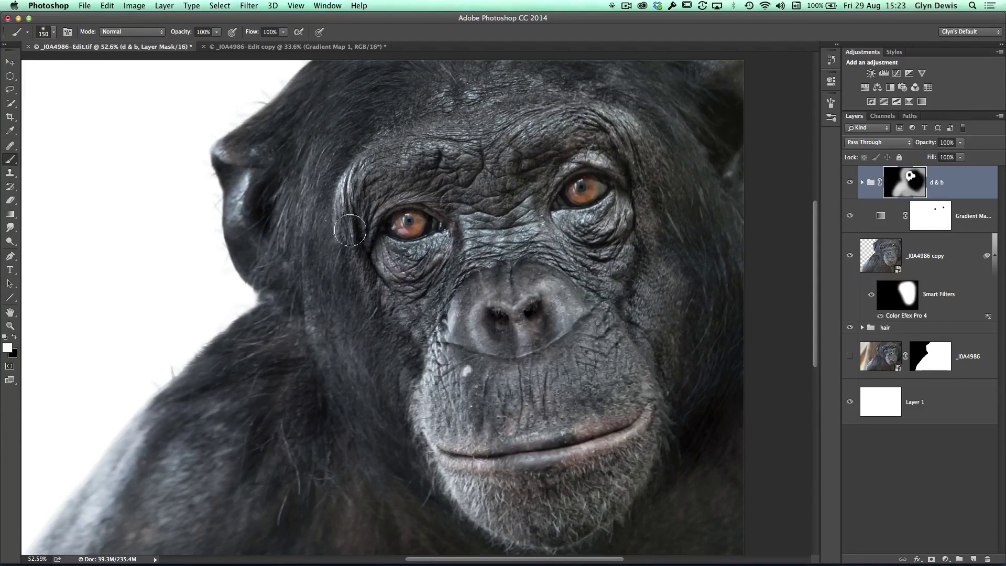
{"action": "mouse_move", "coordinate": [567, 103]}
{"action": "left_mouse_down"}
{"action": "mouse_move", "coordinate": [631, 131]}
{"action": "mouse_move", "coordinate": [648, 169]}
{"action": "mouse_move", "coordinate": [639, 257]}
{"action": "mouse_move", "coordinate": [607, 276]}
{"action": "mouse_move", "coordinate": [535, 234]}
{"action": "mouse_move", "coordinate": [506, 177]}
{"action": "mouse_move", "coordinate": [465, 271]}
{"action": "mouse_move", "coordinate": [474, 315]}
{"action": "mouse_move", "coordinate": [492, 282]}
{"action": "mouse_move", "coordinate": [543, 285]}
{"action": "mouse_move", "coordinate": [497, 285]}
{"action": "mouse_move", "coordinate": [428, 385]}
{"action": "mouse_move", "coordinate": [430, 347]}
{"action": "mouse_move", "coordinate": [427, 405]}
{"action": "mouse_move", "coordinate": [481, 492]}
{"action": "mouse_move", "coordinate": [520, 529]}
{"action": "mouse_move", "coordinate": [613, 456]}
{"action": "mouse_move", "coordinate": [608, 501]}
{"action": "mouse_move", "coordinate": [554, 520]}
{"action": "mouse_move", "coordinate": [649, 420]}
{"action": "mouse_move", "coordinate": [625, 442]}
{"action": "mouse_move", "coordinate": [621, 430]}
{"action": "mouse_move", "coordinate": [497, 466]}
{"action": "mouse_move", "coordinate": [542, 467]}
{"action": "mouse_move", "coordinate": [424, 431]}
{"action": "mouse_move", "coordinate": [451, 402]}
{"action": "mouse_move", "coordinate": [495, 408]}
{"action": "mouse_move", "coordinate": [517, 378]}
{"action": "mouse_move", "coordinate": [550, 384]}
{"action": "mouse_move", "coordinate": [565, 408]}
{"action": "mouse_move", "coordinate": [601, 413]}
{"action": "mouse_move", "coordinate": [631, 402]}
{"action": "mouse_move", "coordinate": [616, 327]}
{"action": "mouse_move", "coordinate": [630, 393]}
{"action": "left_mouse_up"}
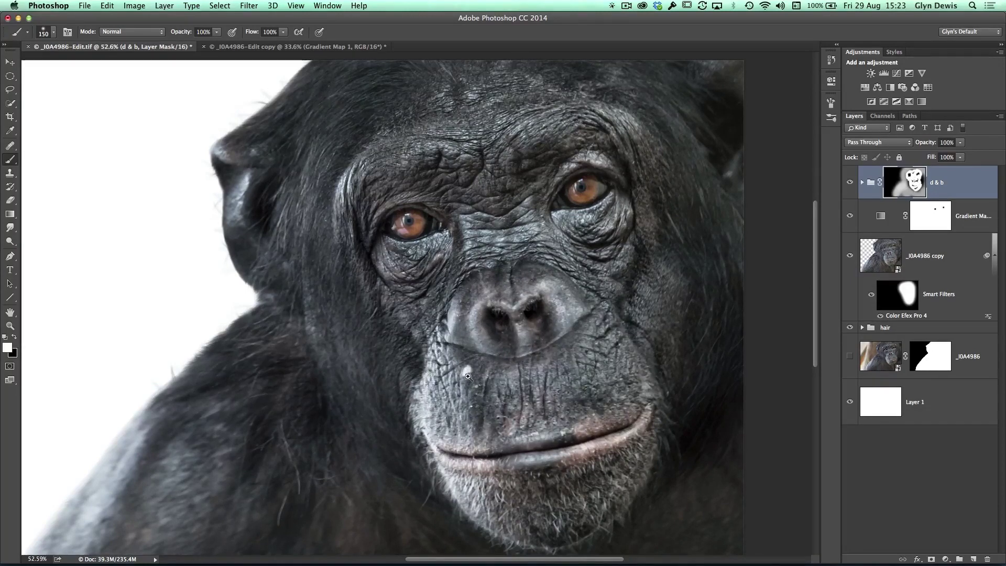
{"action": "left_click_drag", "start_coordinate": [468, 376], "coordinate": [454, 381]}
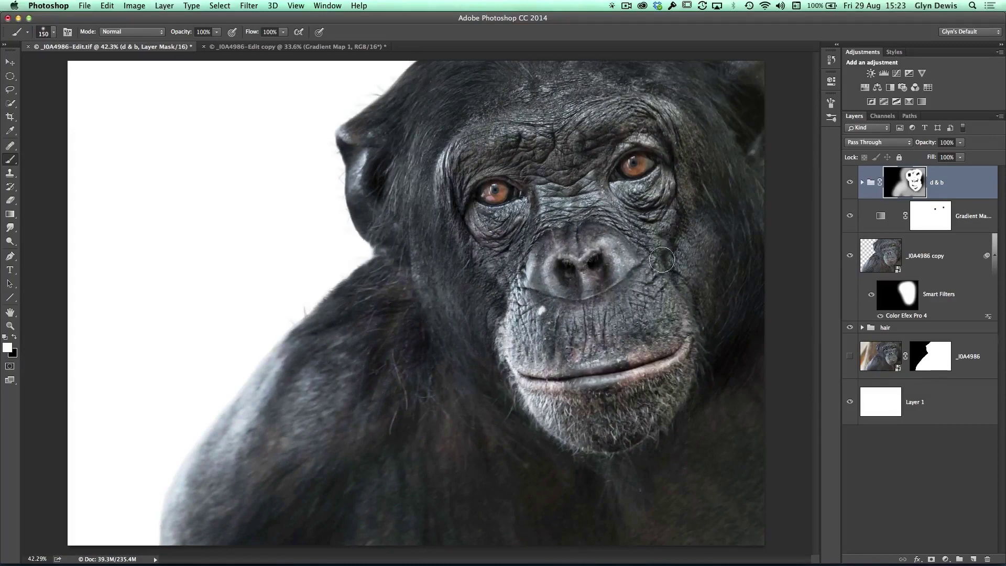
Step: Compare the portrait with and without the d & b group and examine the facial detail up close
{"action": "left_click", "coordinate": [849, 182]}
{"action": "left_click", "coordinate": [849, 182]}
{"action": "left_click", "coordinate": [850, 182]}
{"action": "left_click", "coordinate": [850, 182]}
{"action": "left_click", "coordinate": [849, 183]}
{"action": "left_click", "coordinate": [849, 182]}
{"action": "left_click", "coordinate": [848, 183]}
{"action": "left_click", "coordinate": [849, 183]}
{"action": "left_click", "coordinate": [849, 183]}
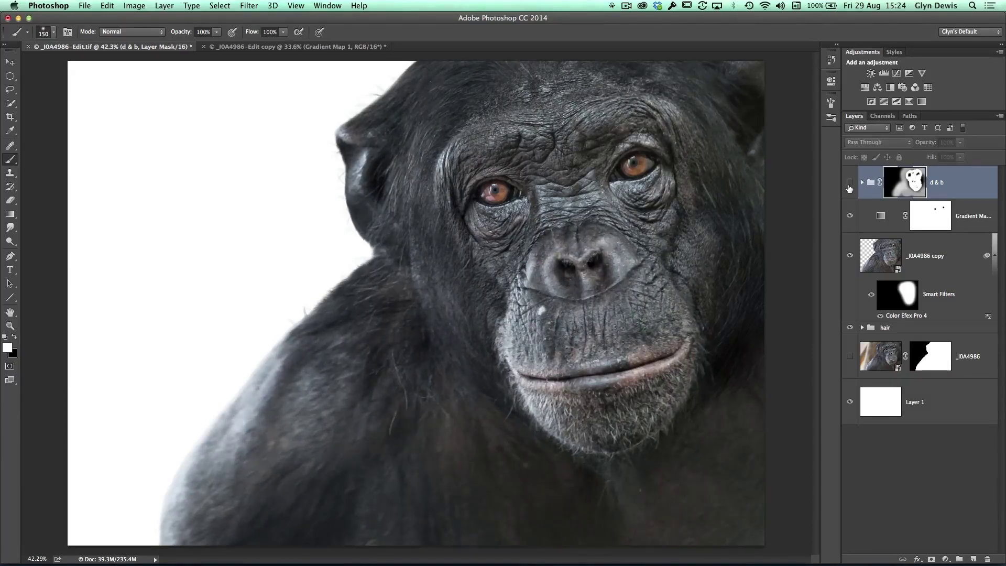
{"action": "left_click", "coordinate": [849, 183]}
{"action": "left_click", "coordinate": [849, 184]}
{"action": "left_click", "coordinate": [849, 184]}
{"action": "left_click", "coordinate": [849, 184]}
{"action": "left_click", "coordinate": [848, 183]}
{"action": "left_click", "coordinate": [849, 184]}
{"action": "left_click", "coordinate": [849, 183]}
{"action": "left_click", "coordinate": [849, 184]}
{"action": "left_click", "coordinate": [848, 183]}
{"action": "left_click", "coordinate": [849, 183]}
{"action": "left_click", "coordinate": [849, 183]}
{"action": "left_click", "coordinate": [849, 183]}
{"action": "left_click", "coordinate": [849, 183]}
{"action": "left_click", "coordinate": [849, 183]}
{"action": "left_click", "coordinate": [849, 184]}
{"action": "left_click", "coordinate": [849, 184]}
{"action": "left_click", "coordinate": [848, 183]}
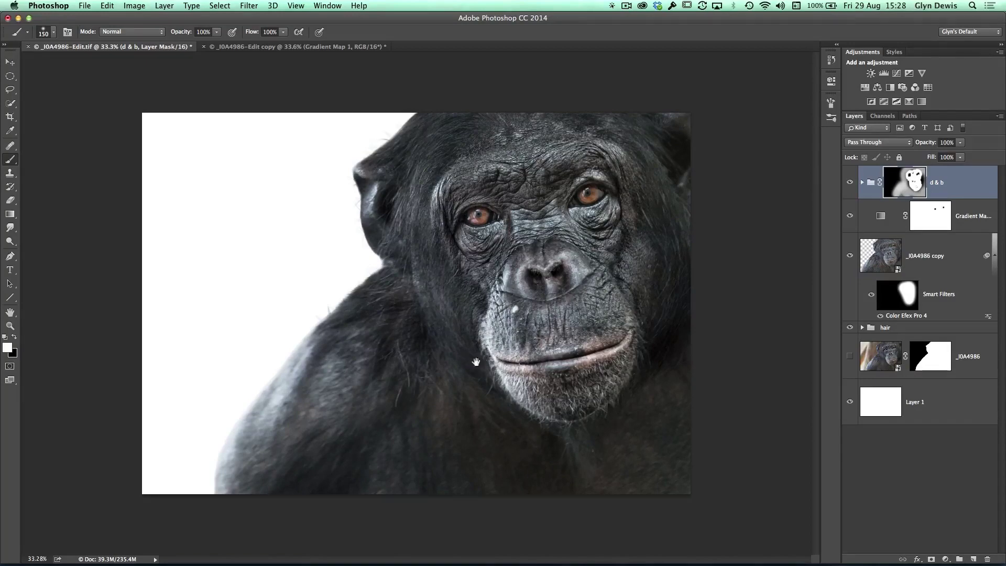
{"action": "scroll", "coordinate": [546, 263], "scroll_direction": "up", "scroll_amount": 3}
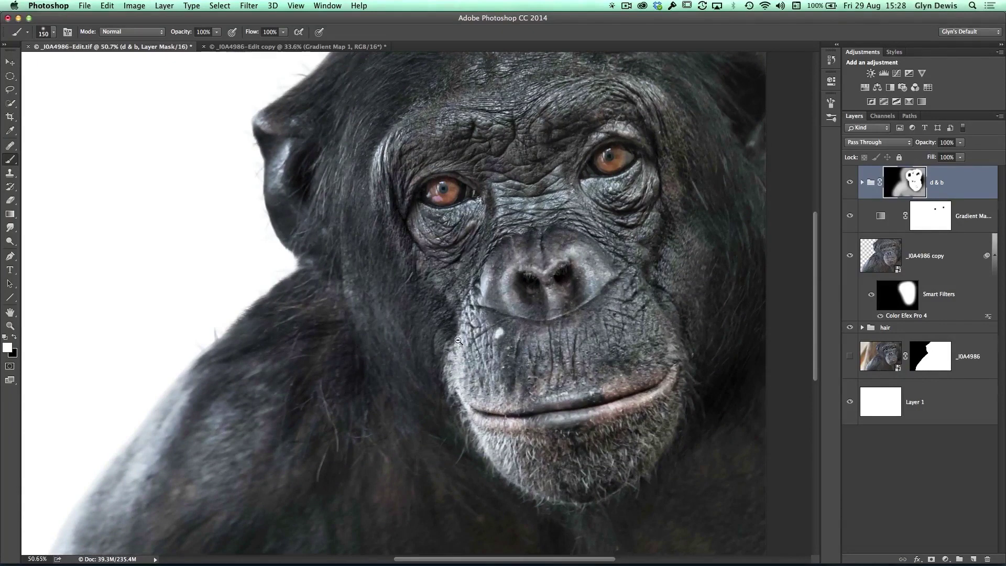
{"action": "scroll", "coordinate": [456, 356], "scroll_direction": "down", "scroll_amount": 3}
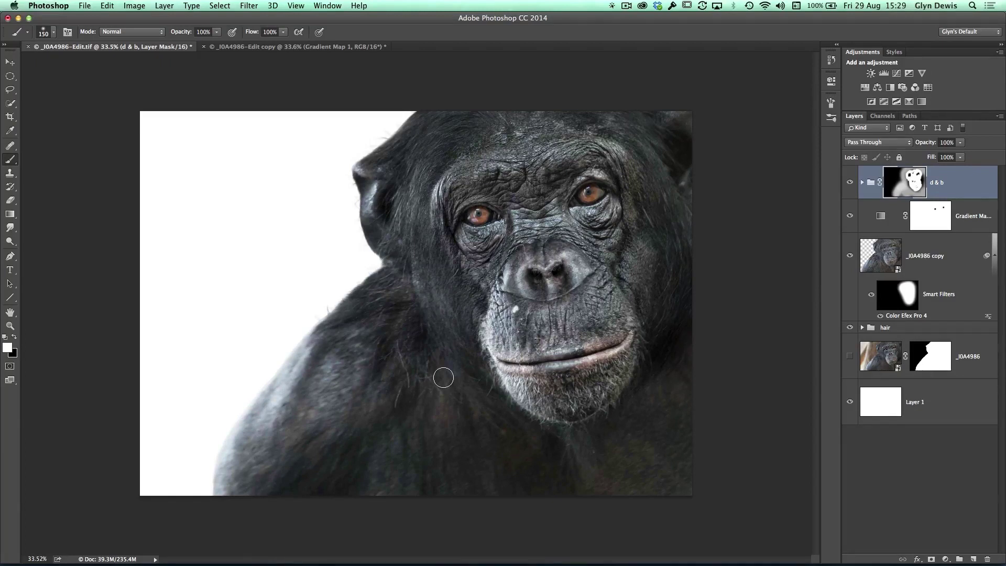
Step: Copy the whole canvas merged, paste it as a new top layer, and check that layer on its own
{"action": "left_click", "coordinate": [219, 6]}
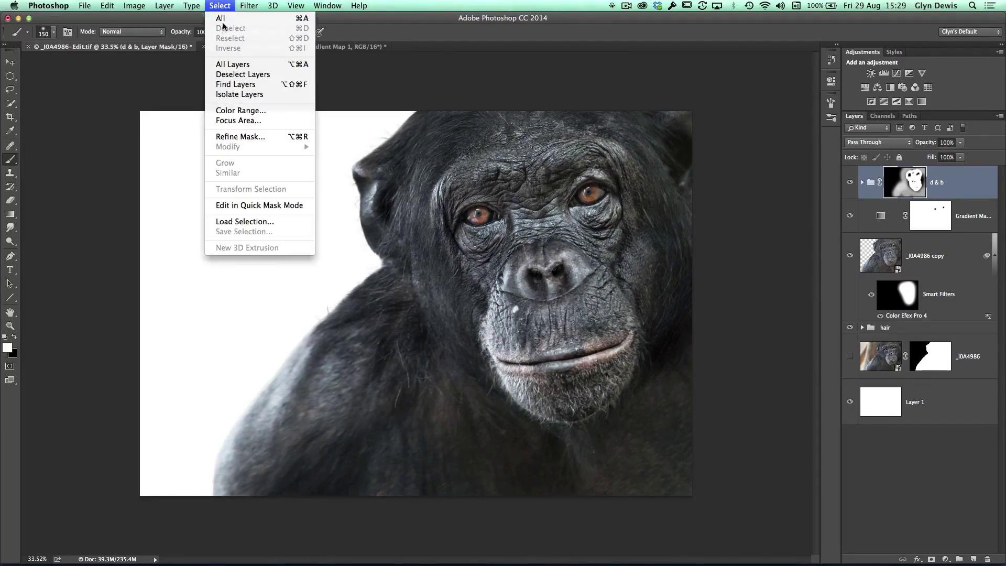
{"action": "left_click", "coordinate": [221, 20]}
{"action": "left_click", "coordinate": [107, 5]}
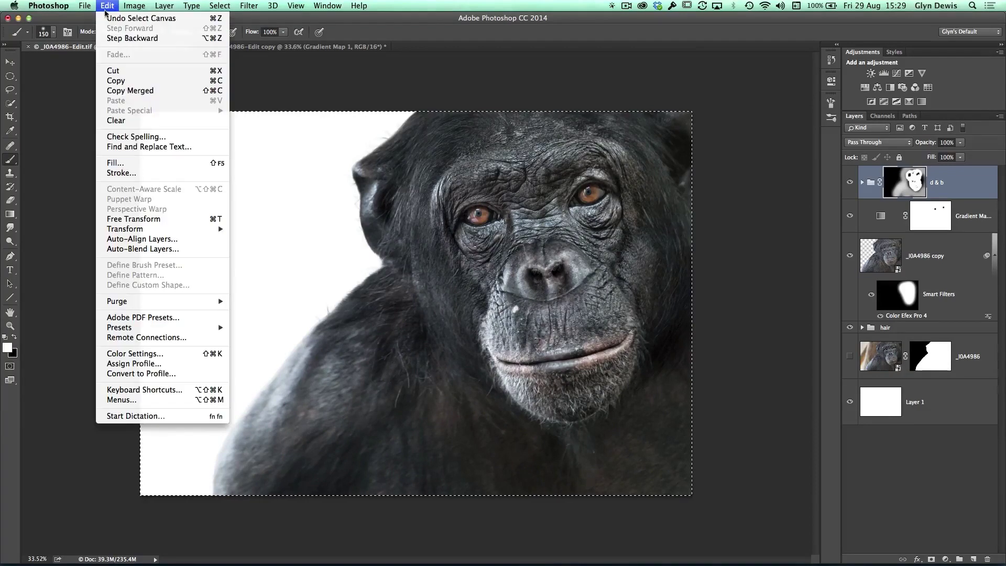
{"action": "left_click", "coordinate": [118, 92]}
{"action": "left_click", "coordinate": [107, 6]}
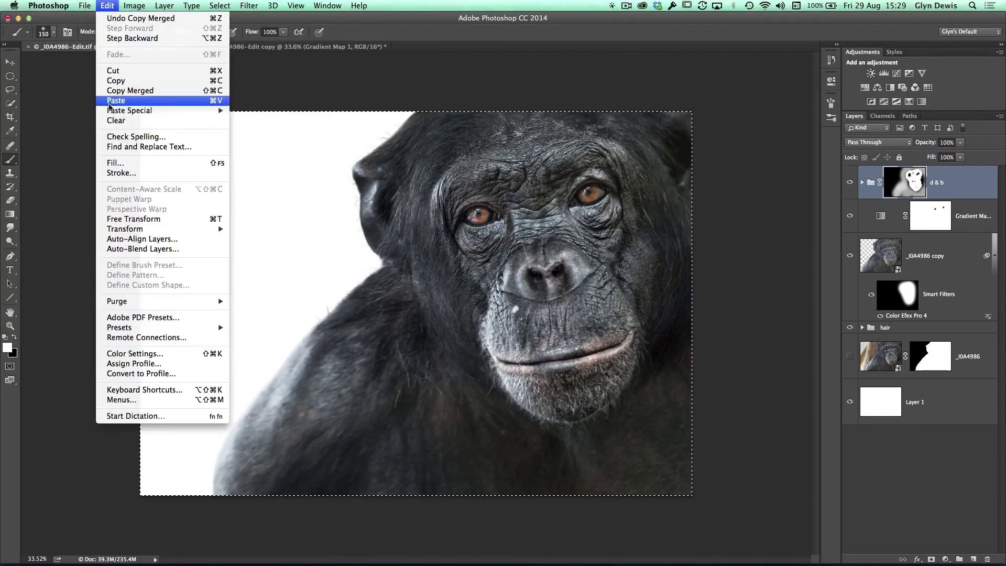
{"action": "left_click", "coordinate": [116, 100]}
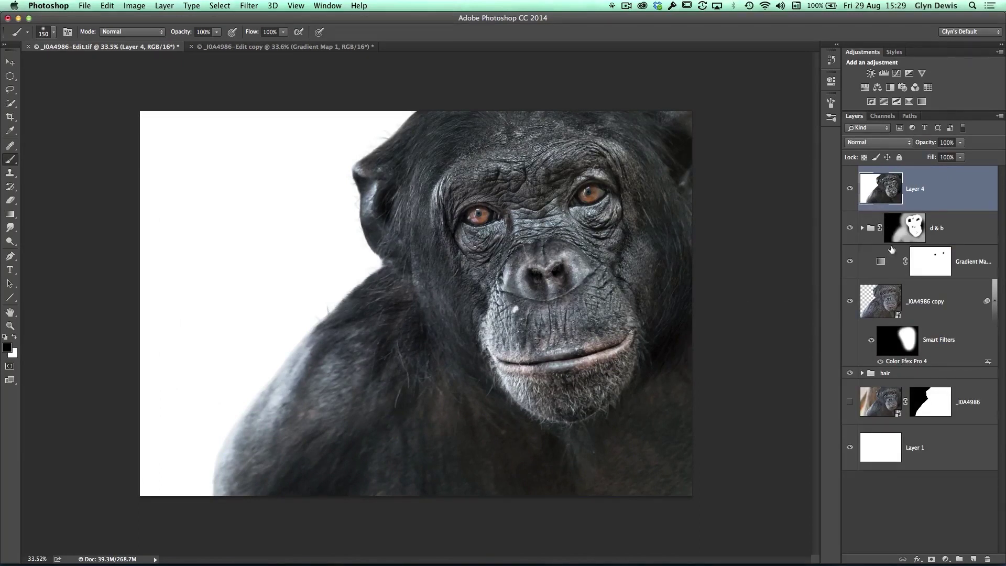
{"action": "left_click", "coordinate": [850, 198], "text": "alt"}
{"action": "left_click", "coordinate": [850, 196], "text": "alt"}
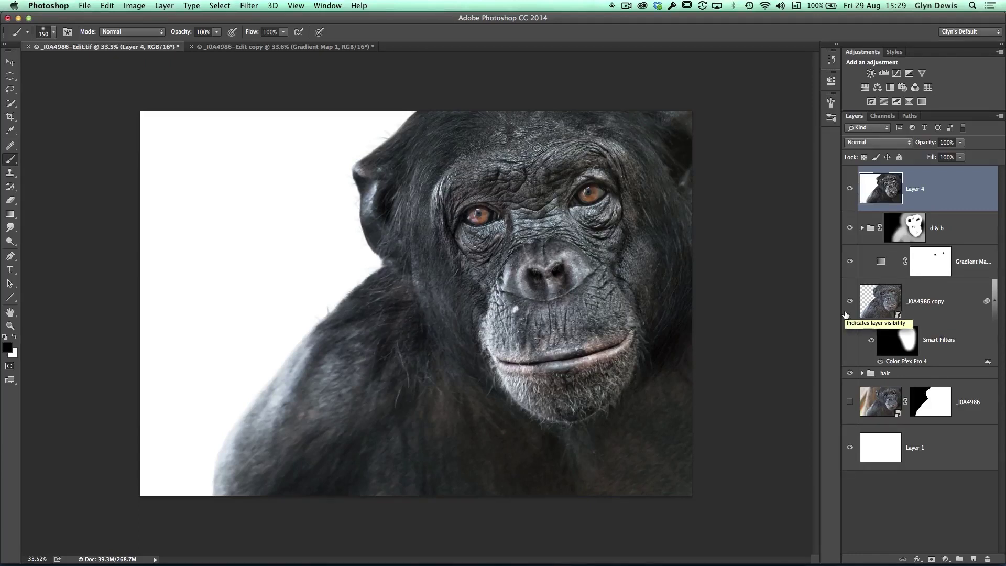
Step: Duplicate the merged layer and rename the lower of the two layers texture
{"action": "key", "text": "super+j"}
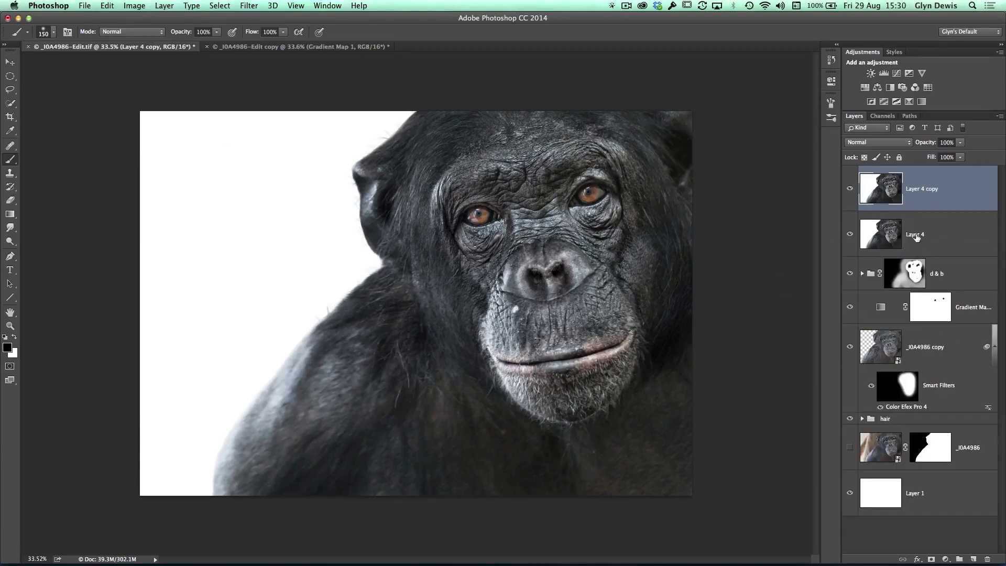
{"action": "left_click", "coordinate": [915, 237]}
{"action": "double_click", "coordinate": [916, 237]}
{"action": "key", "text": "BackSpace"}
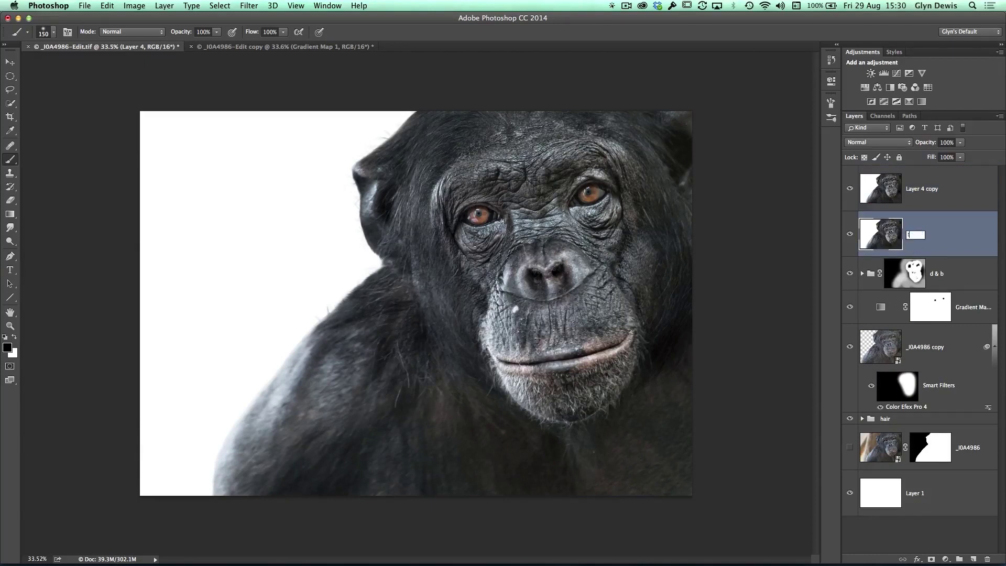
{"action": "type", "text": "texture"}
{"action": "key", "text": "Return"}
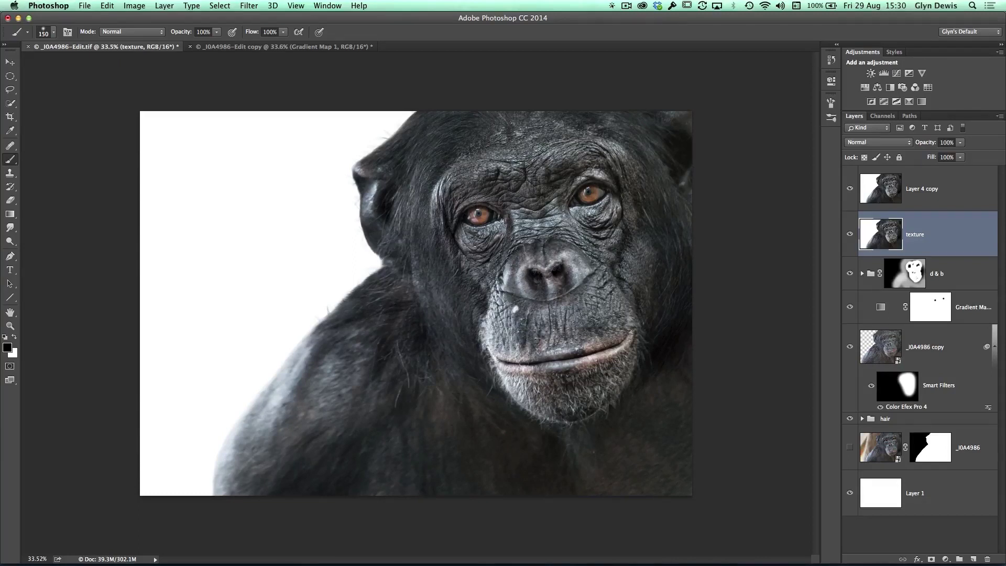
Step: Rename the upper merged copy detail and hide it
{"action": "left_click", "coordinate": [888, 195]}
{"action": "double_click", "coordinate": [908, 189]}
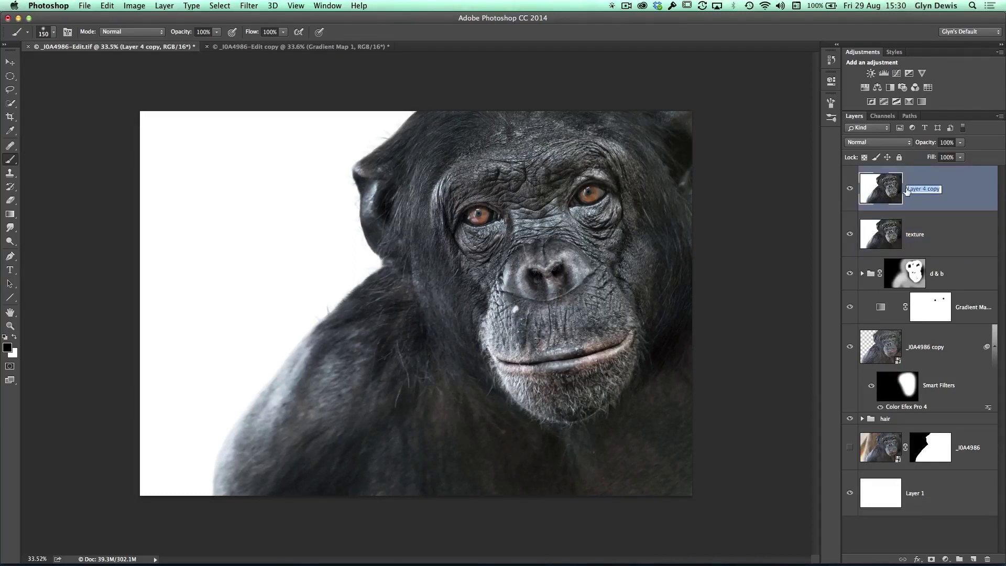
{"action": "type", "text": "detail"}
{"action": "key", "text": "Return"}
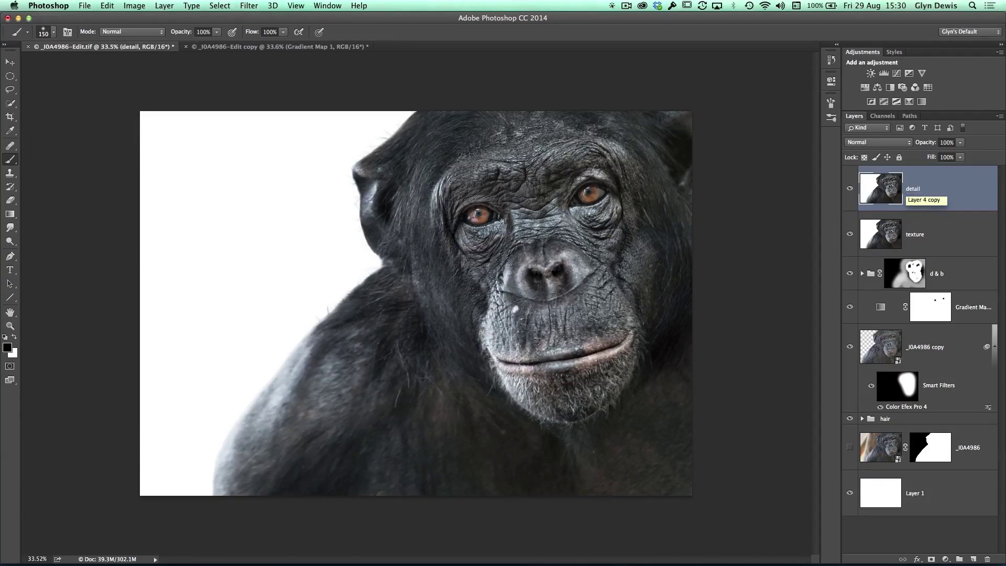
{"action": "left_click", "coordinate": [849, 189]}
Step: Apply Reduce Noise to the texture layer with strength 10 and all detail and colour noise values at 0%, checking the eye in the preview
{"action": "left_click", "coordinate": [880, 239]}
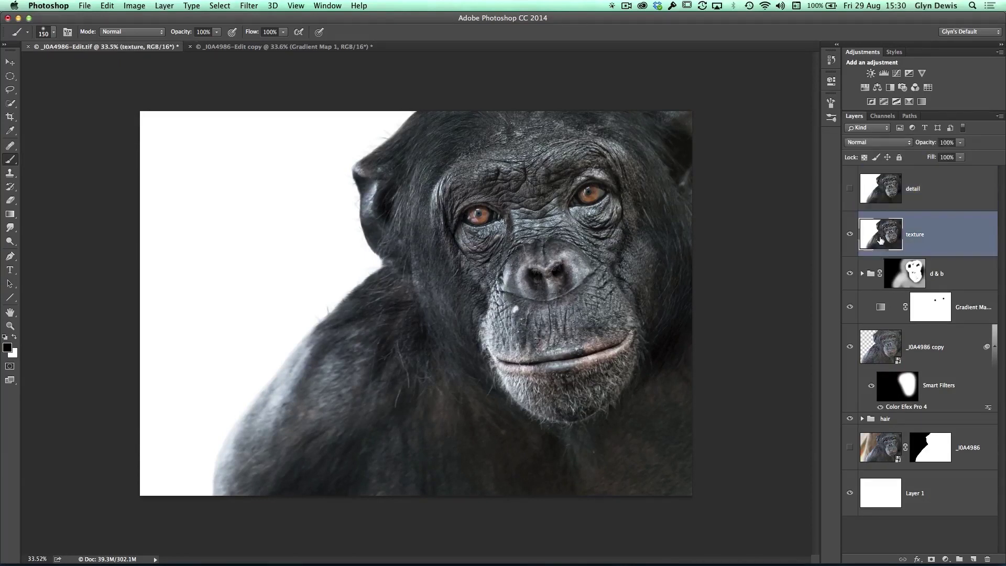
{"action": "left_click", "coordinate": [248, 6]}
{"action": "mouse_move", "coordinate": [256, 163]}
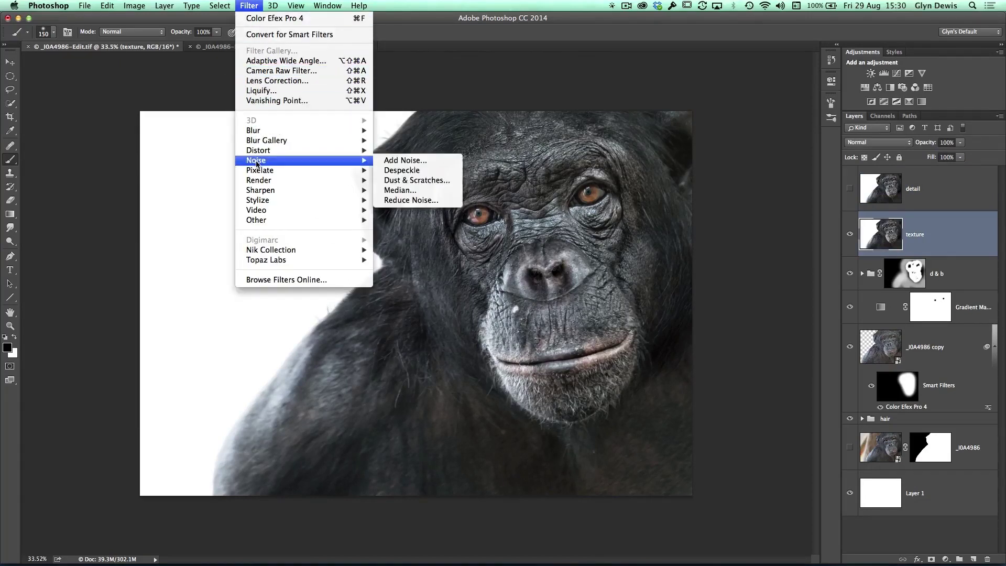
{"action": "left_click", "coordinate": [410, 199]}
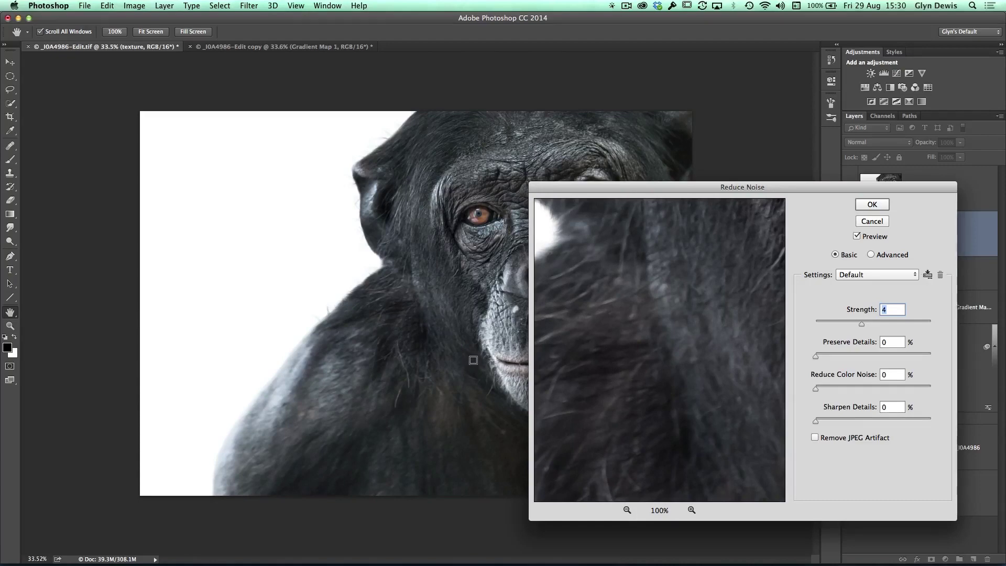
{"action": "left_click_drag", "start_coordinate": [600, 187], "coordinate": [633, 100]}
{"action": "left_click", "coordinate": [478, 214]}
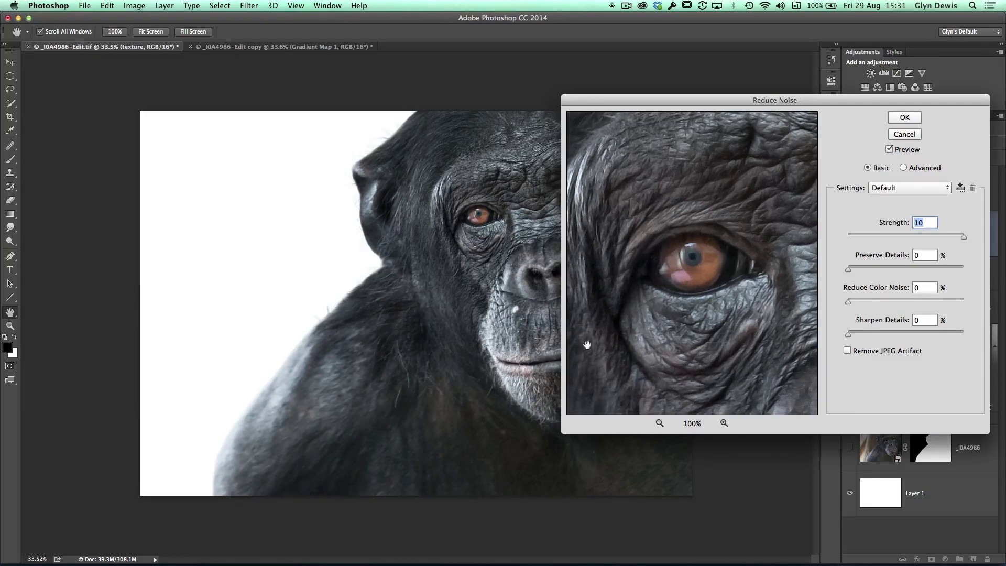
{"action": "left_click_drag", "start_coordinate": [648, 103], "coordinate": [464, 125]}
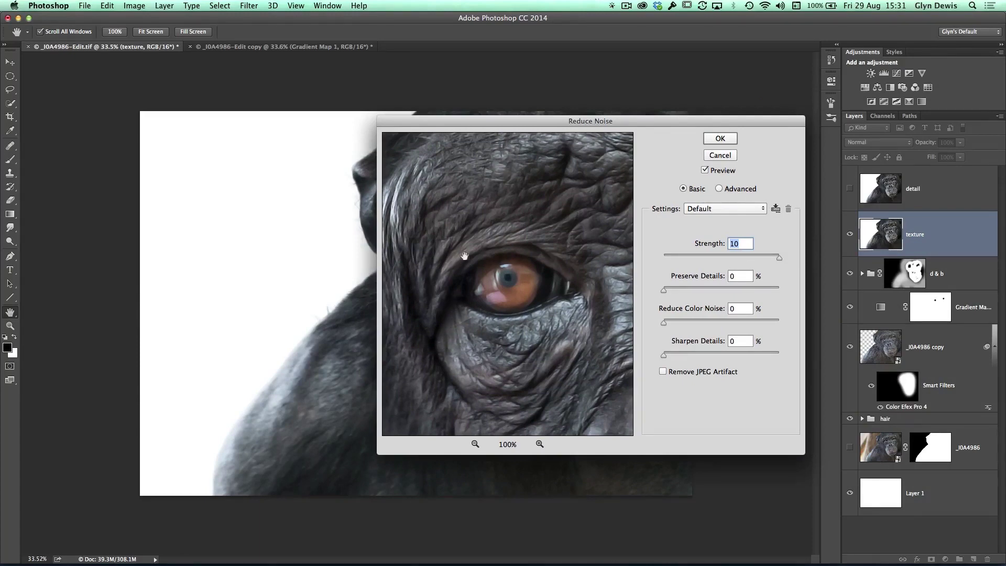
{"action": "left_click", "coordinate": [438, 245]}
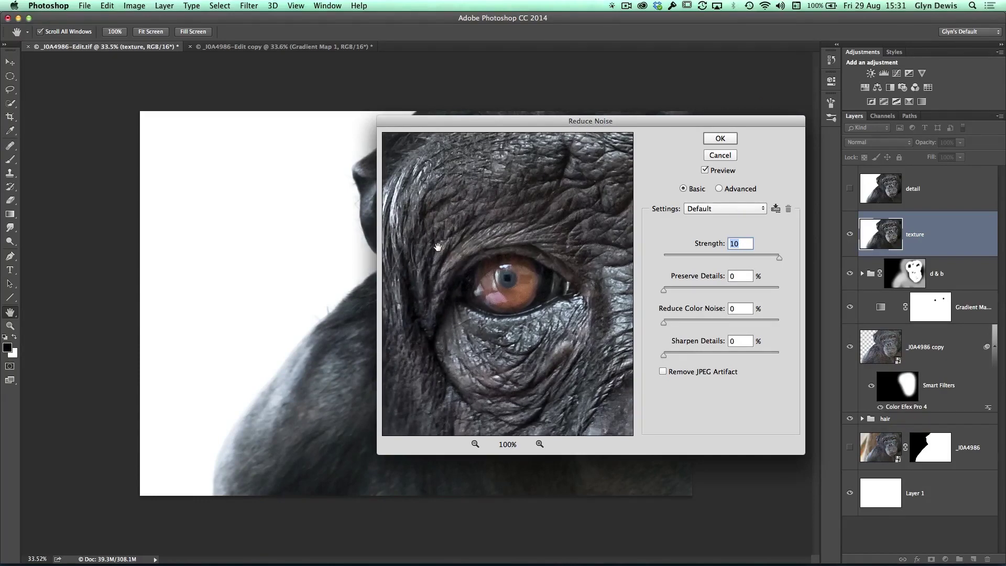
{"action": "left_click", "coordinate": [429, 243]}
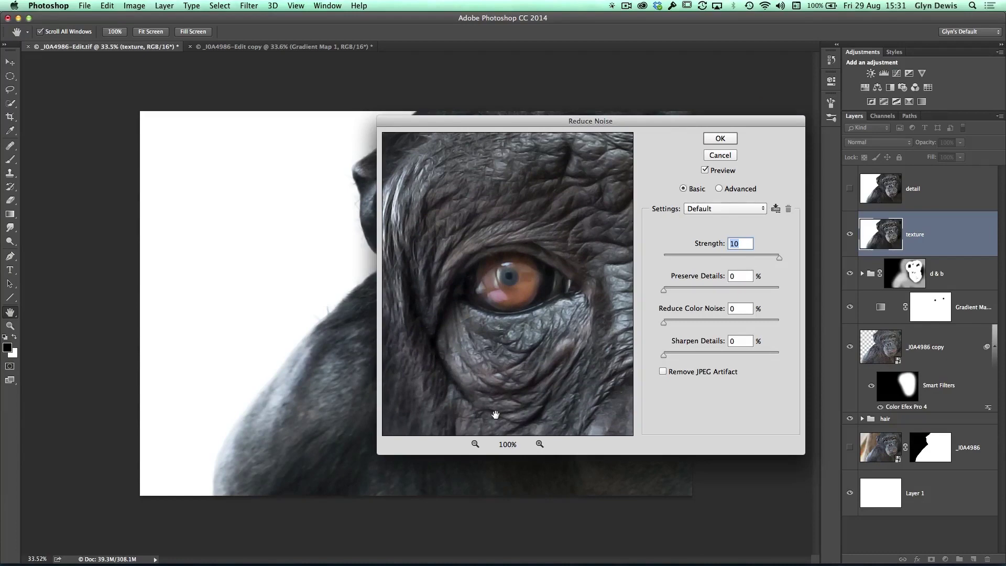
{"action": "left_click", "coordinate": [720, 138]}
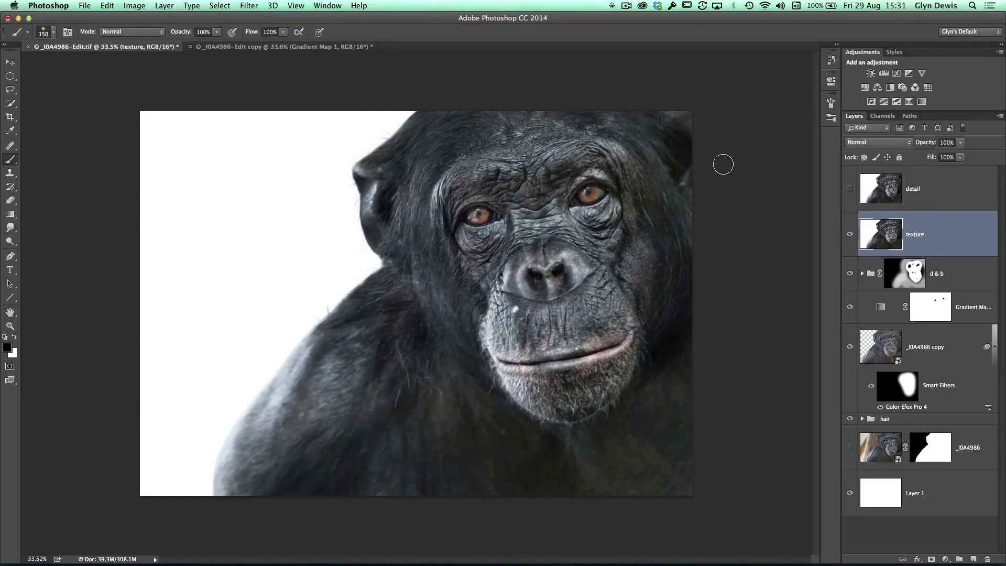
Step: Reapply Reduce Noise to the texture layer with strength 4 and all detail and colour noise values at 0%, checking the eye in the preview
{"action": "left_click", "coordinate": [248, 5]}
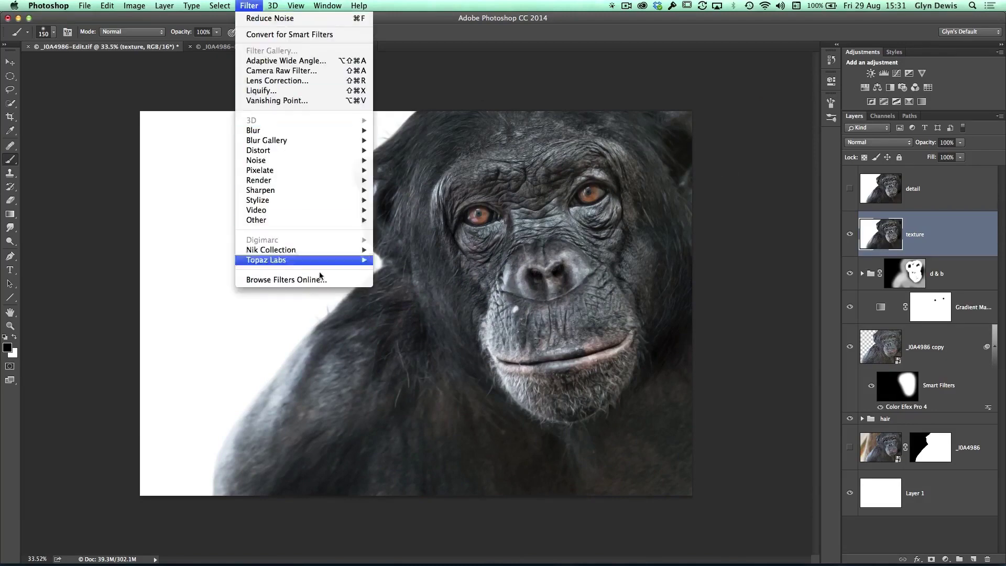
{"action": "mouse_move", "coordinate": [257, 164]}
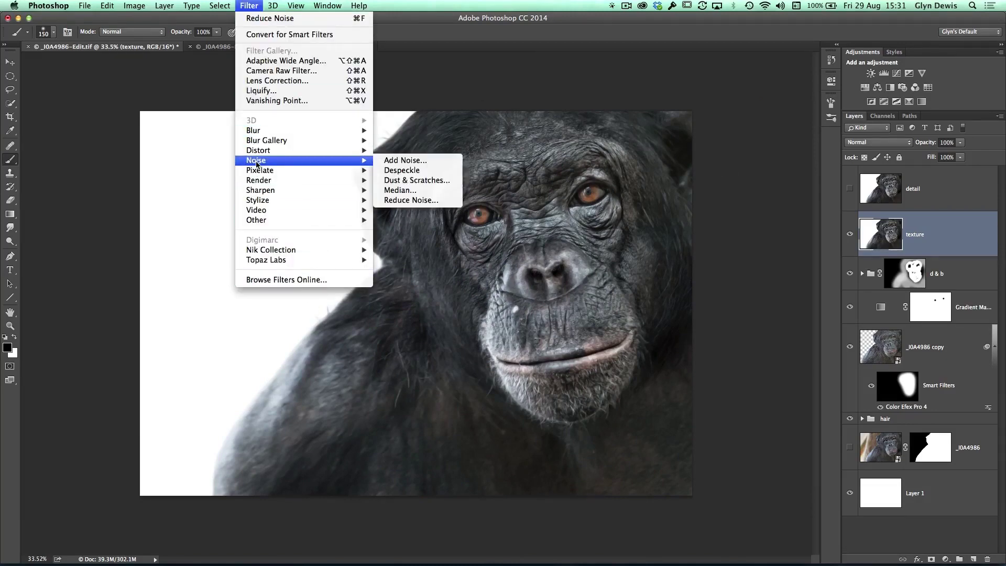
{"action": "left_click", "coordinate": [392, 201]}
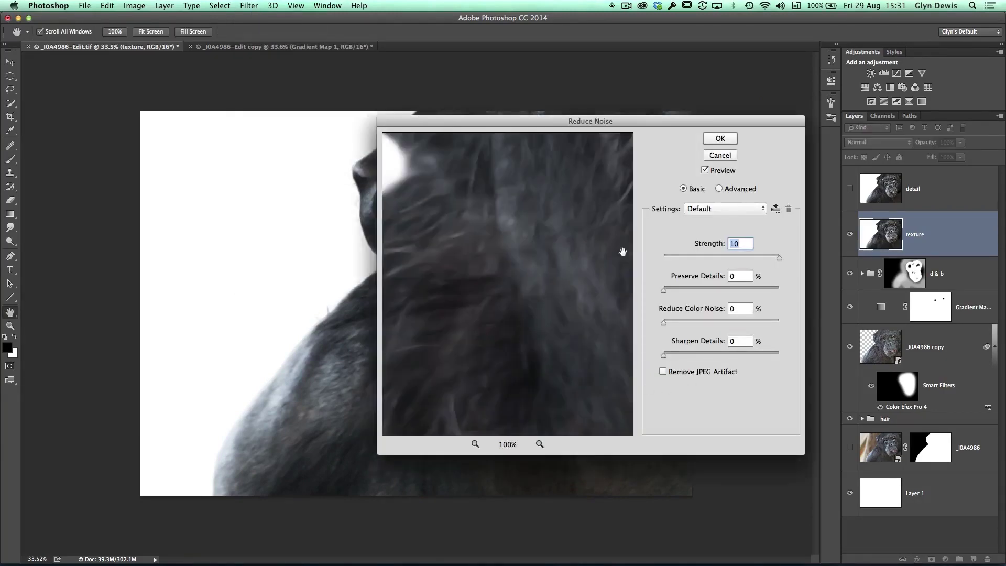
{"action": "left_click_drag", "start_coordinate": [576, 121], "coordinate": [729, 174]}
{"action": "left_click", "coordinate": [457, 235]}
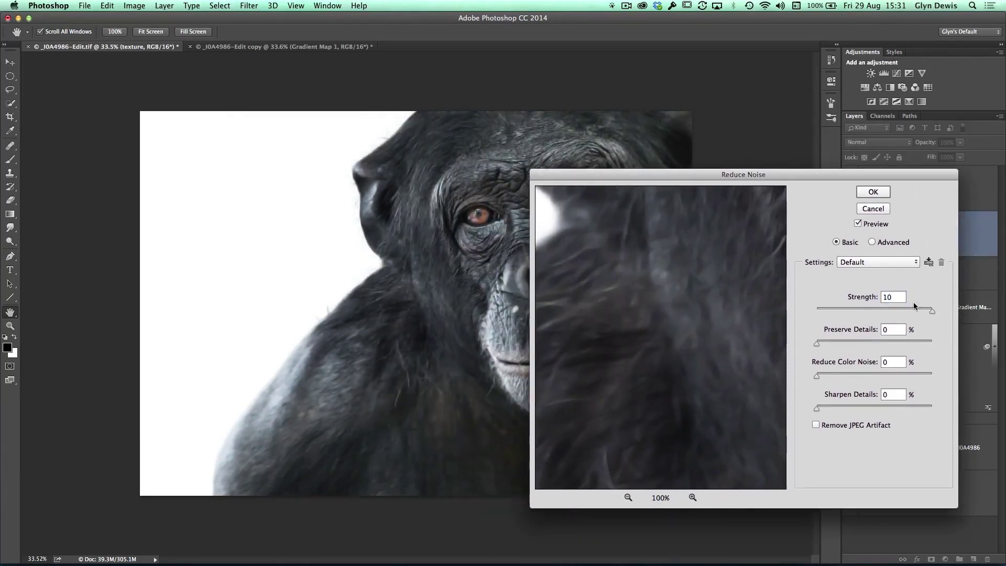
{"action": "left_click_drag", "start_coordinate": [930, 310], "coordinate": [857, 317]}
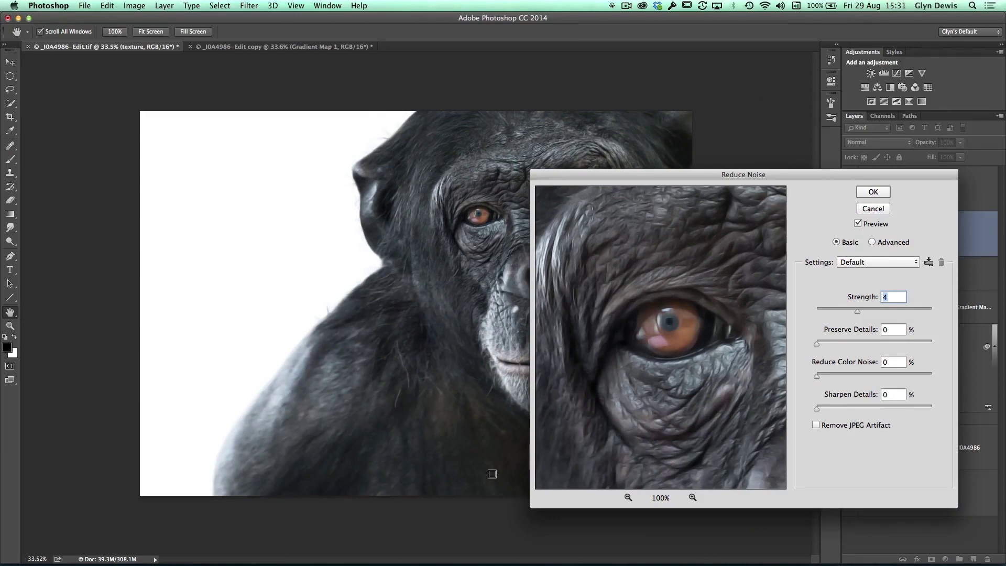
{"action": "left_click", "coordinate": [872, 191]}
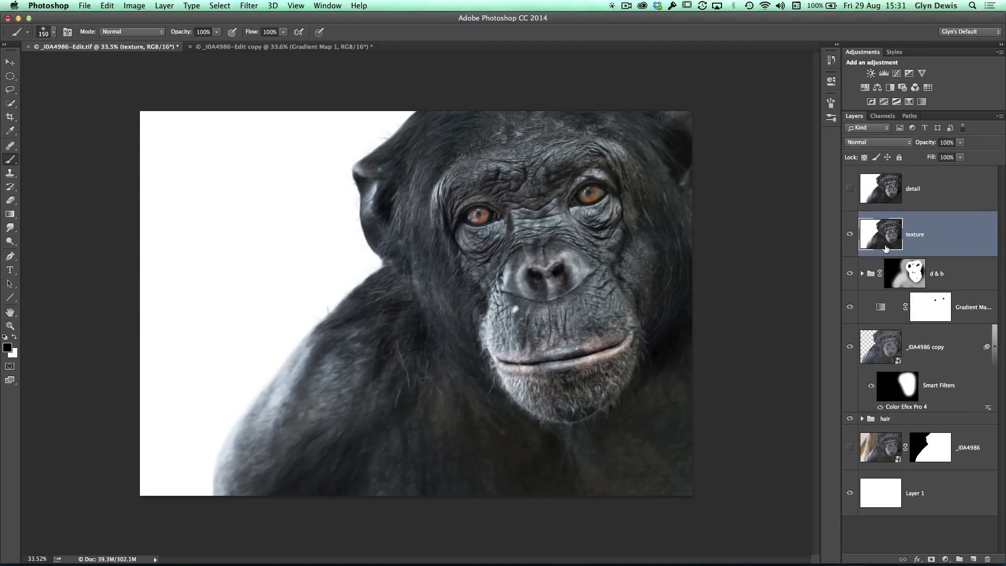
Step: Show the detail layer and apply a High Pass filter to it with a radius of 1.0 pixels
{"action": "scroll", "coordinate": [572, 183], "scroll_direction": "up", "scroll_amount": 3}
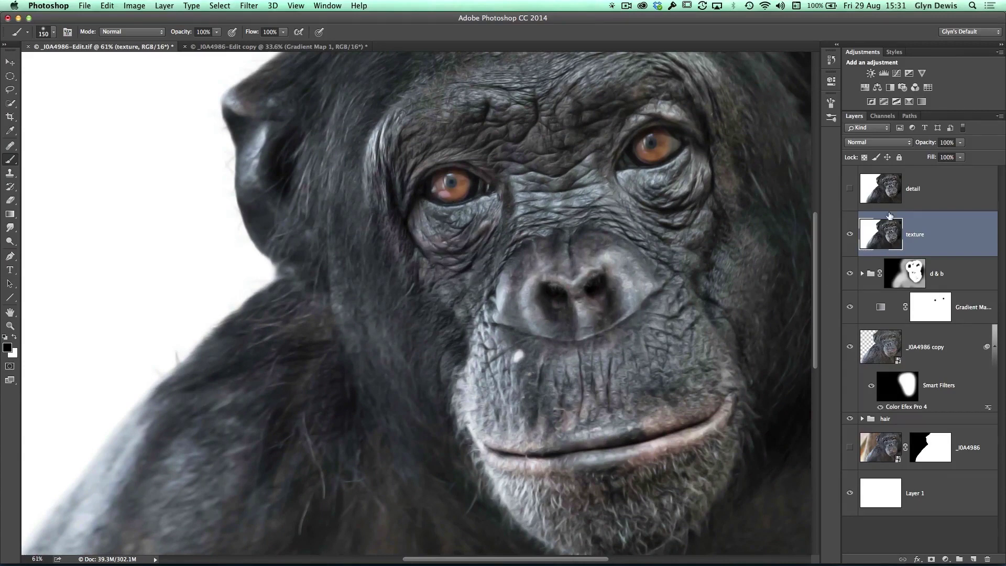
{"action": "left_click", "coordinate": [884, 189]}
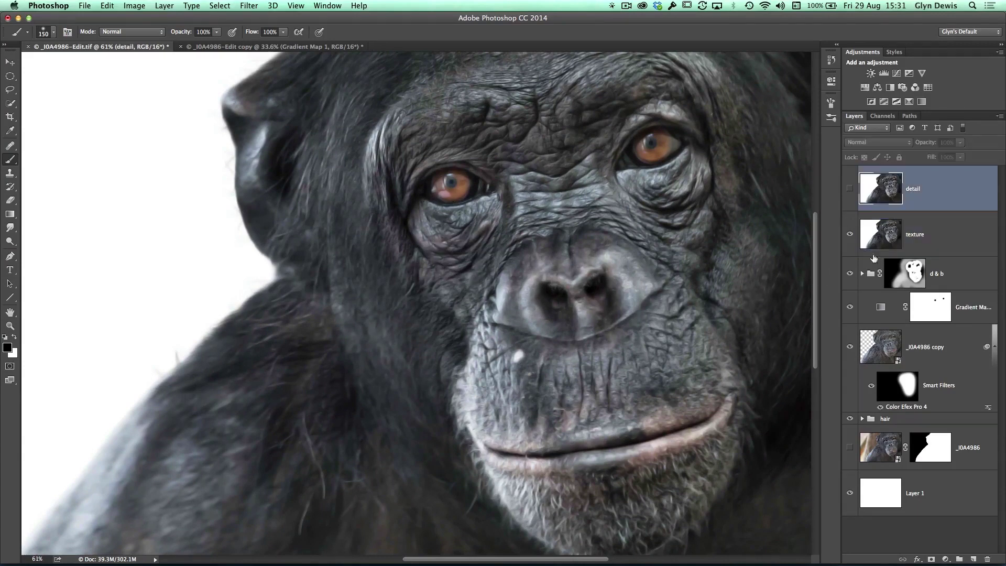
{"action": "left_click", "coordinate": [849, 189]}
{"action": "left_click", "coordinate": [247, 6]}
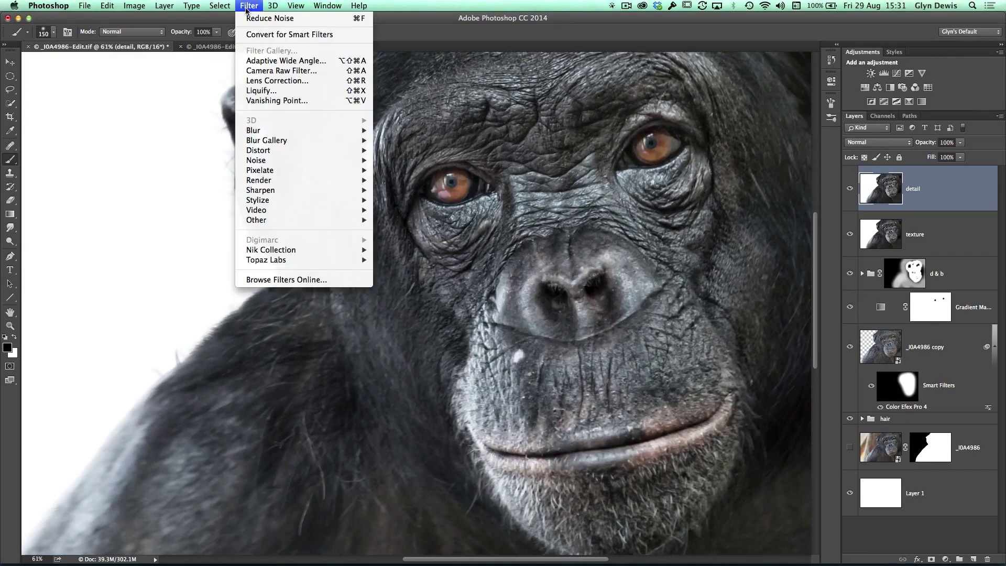
{"action": "mouse_move", "coordinate": [274, 222]}
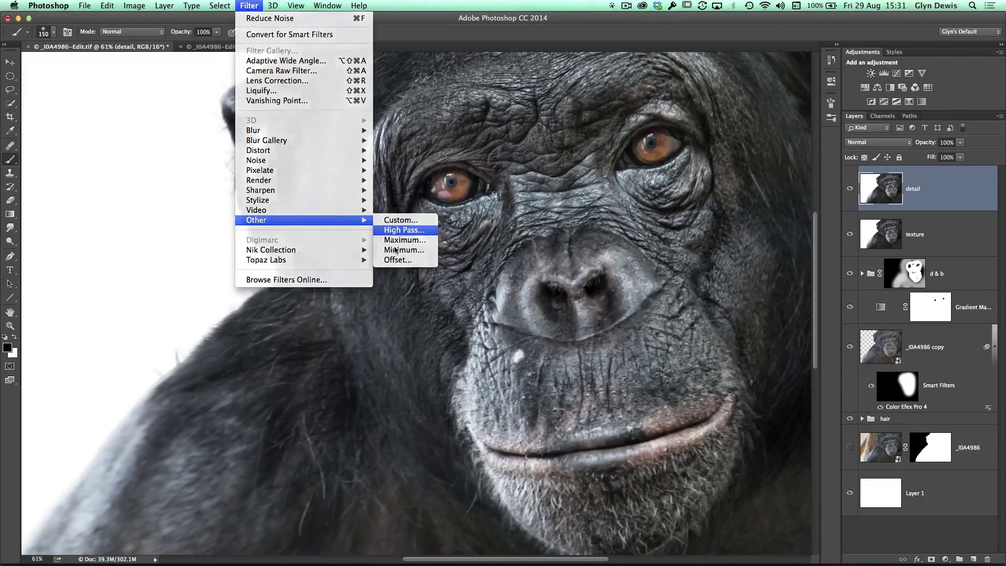
{"action": "left_click", "coordinate": [401, 230]}
{"action": "left_click_drag", "start_coordinate": [475, 250], "coordinate": [355, 171]}
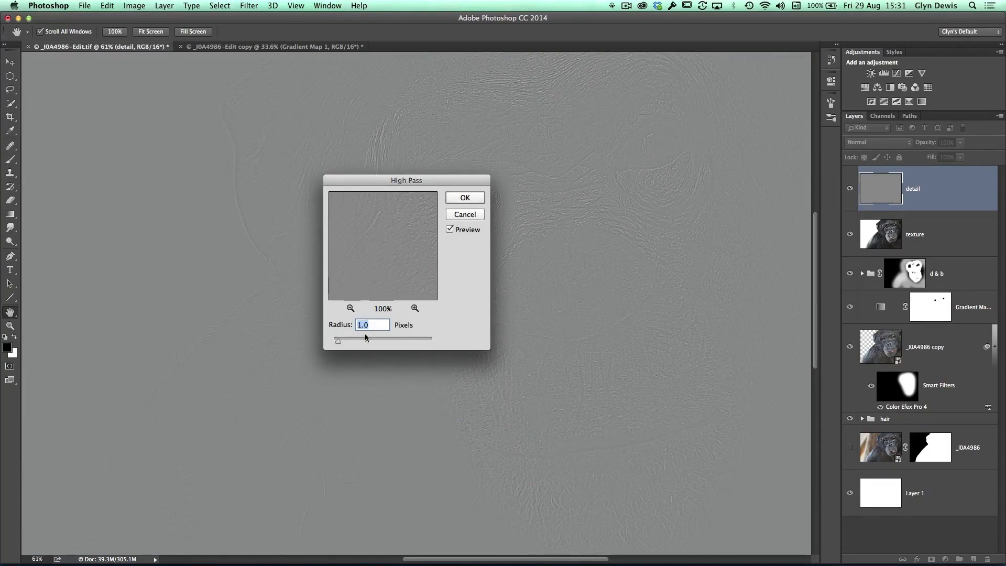
{"action": "left_click_drag", "start_coordinate": [386, 186], "coordinate": [578, 387]}
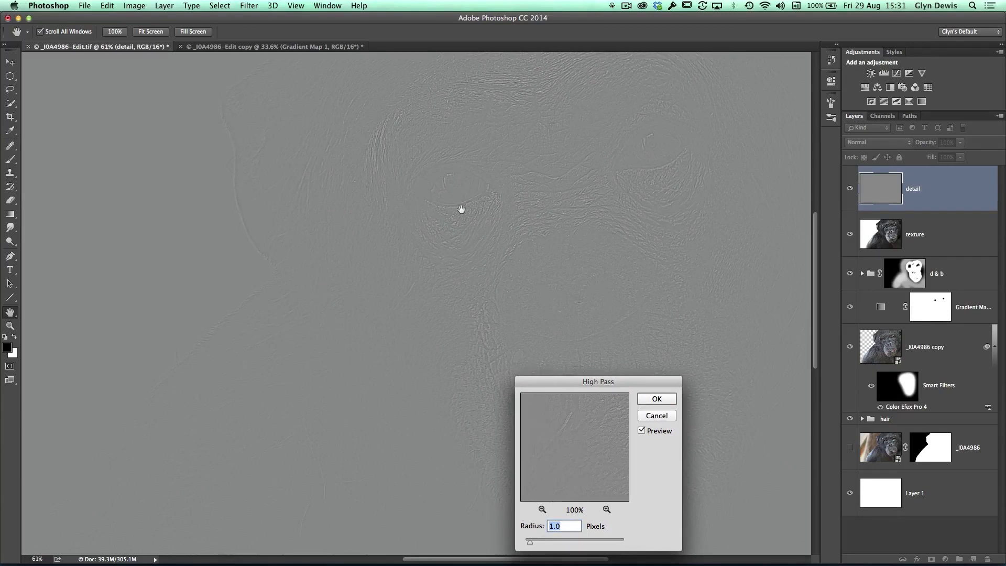
{"action": "scroll", "coordinate": [461, 209], "scroll_direction": "up", "scroll_amount": 5}
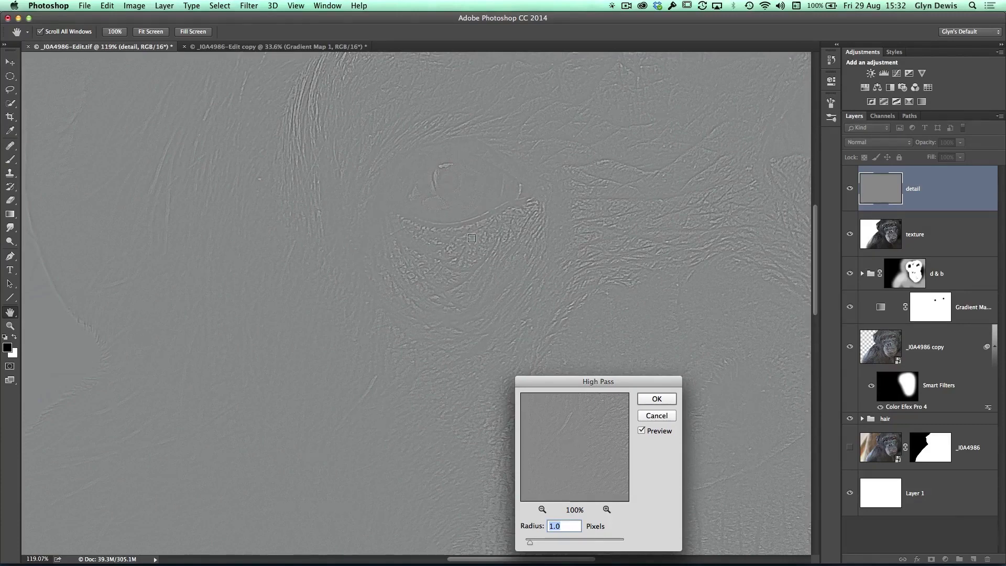
{"action": "left_click_drag", "start_coordinate": [551, 382], "coordinate": [444, 200]}
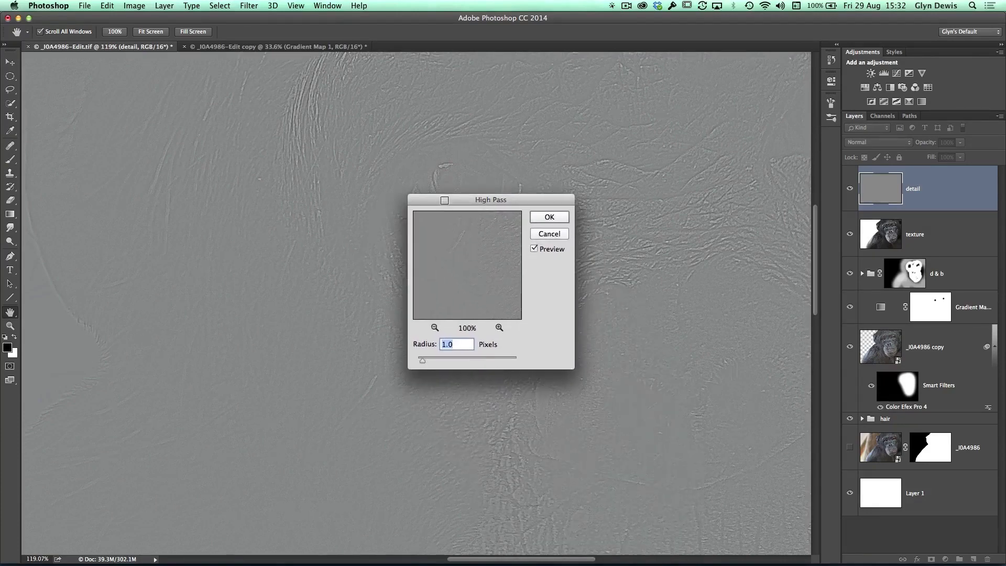
{"action": "key", "text": "Return"}
Step: Set the detail layer's blend mode to Overlay and compare the face with the layer hidden and shown
{"action": "key", "text": "b"}
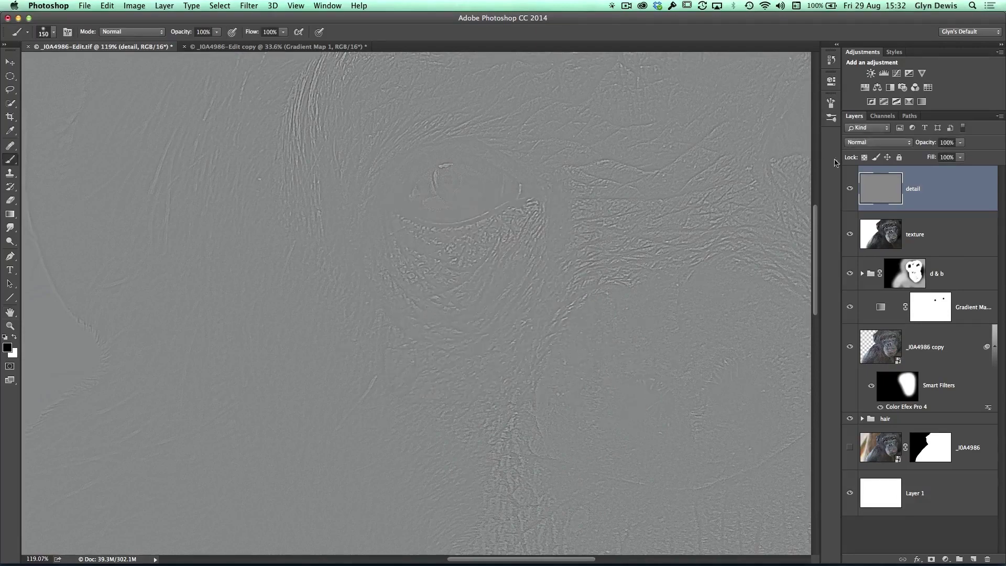
{"action": "left_click", "coordinate": [857, 148]}
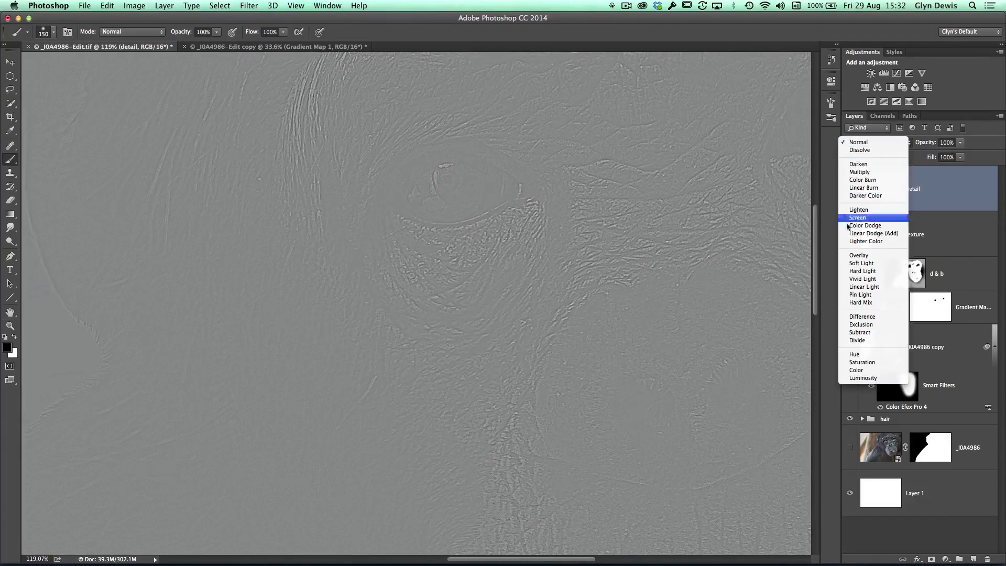
{"action": "key", "text": "Escape"}
{"action": "key", "text": "alt+shift+o"}
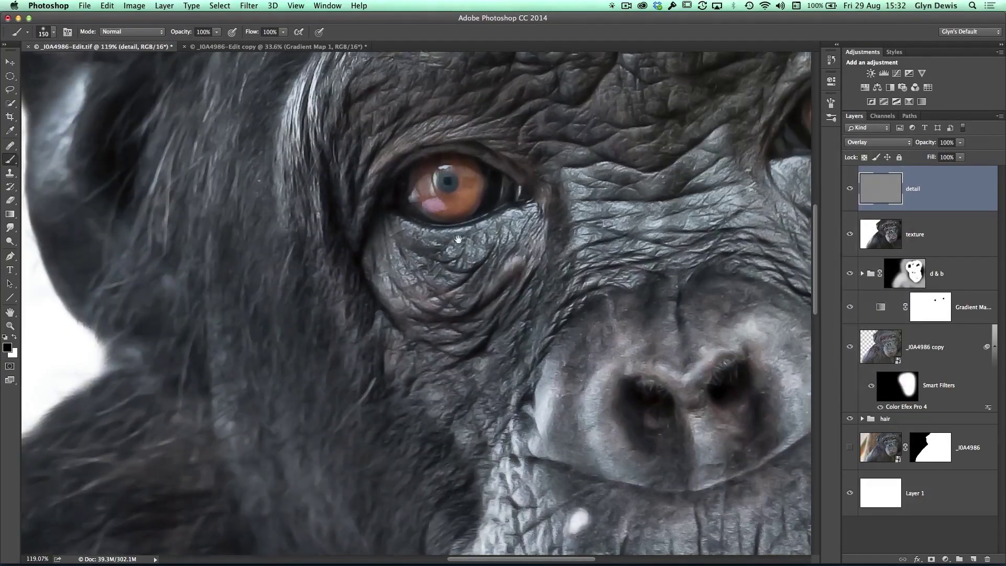
{"action": "scroll", "coordinate": [424, 280], "scroll_direction": "up", "scroll_amount": 2}
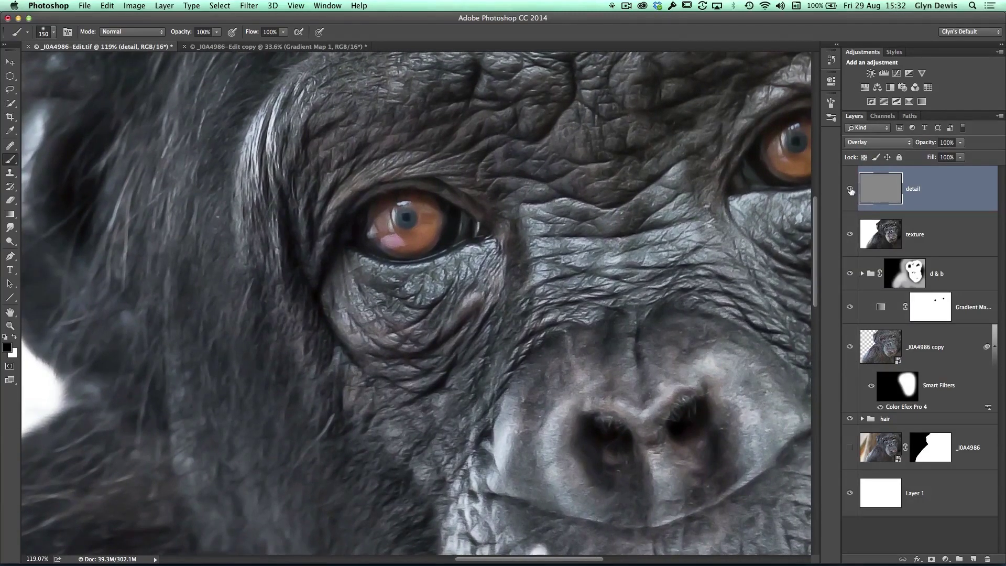
{"action": "left_click", "coordinate": [849, 189]}
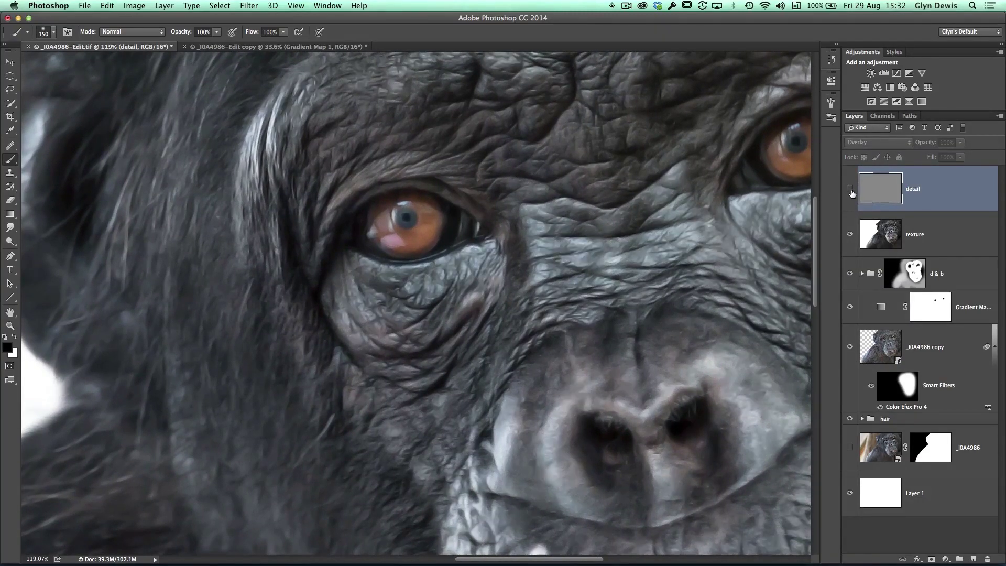
{"action": "left_click", "coordinate": [849, 189]}
{"action": "left_click", "coordinate": [849, 190]}
{"action": "left_click", "coordinate": [850, 189]}
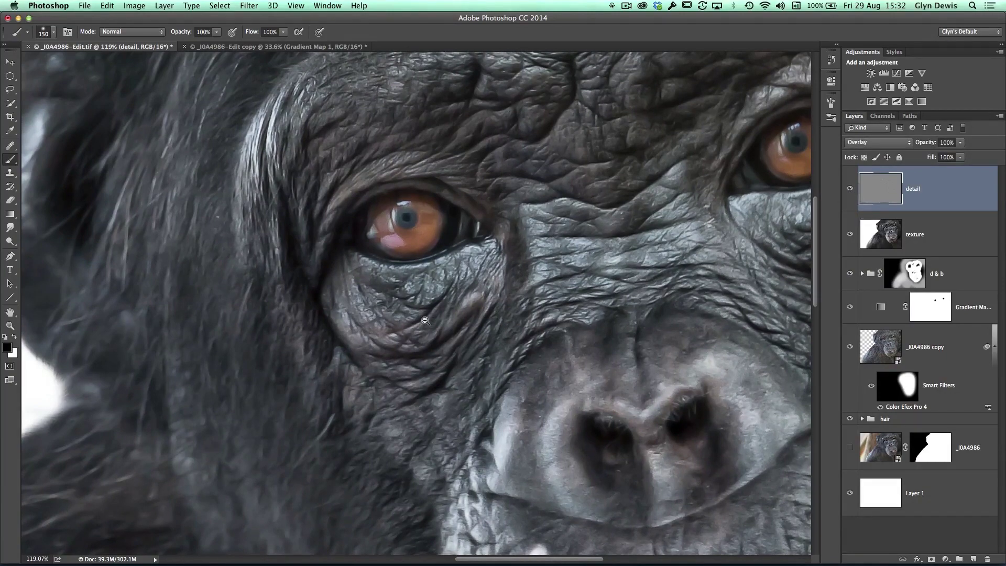
Step: Stamp all visible layers into a new merged layer above the detail layer
{"action": "scroll", "coordinate": [453, 308], "scroll_direction": "down", "scroll_amount": 5}
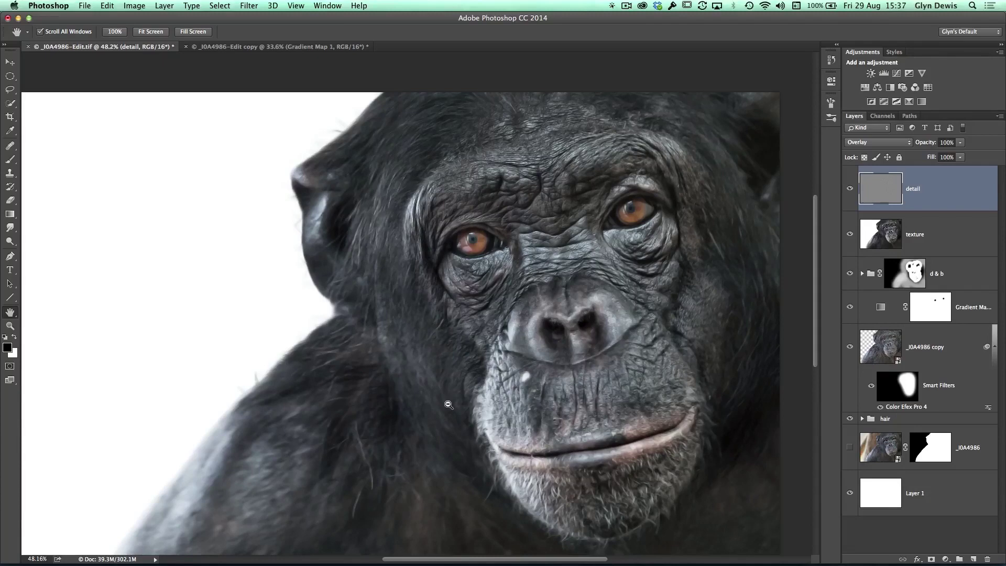
{"action": "key", "text": "super+alt+shift+e"}
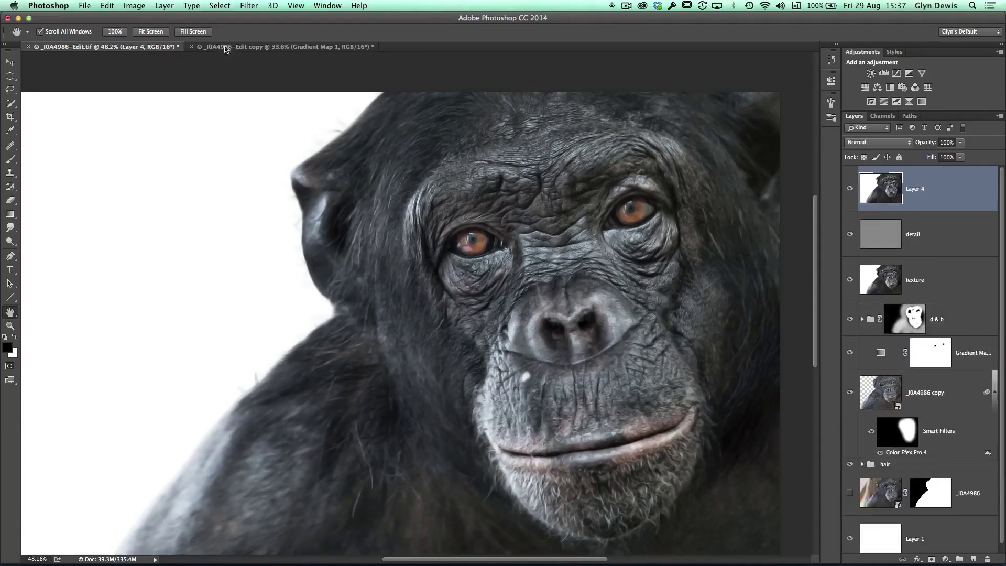
{"action": "left_click", "coordinate": [244, 7]}
{"action": "mouse_move", "coordinate": [263, 140]}
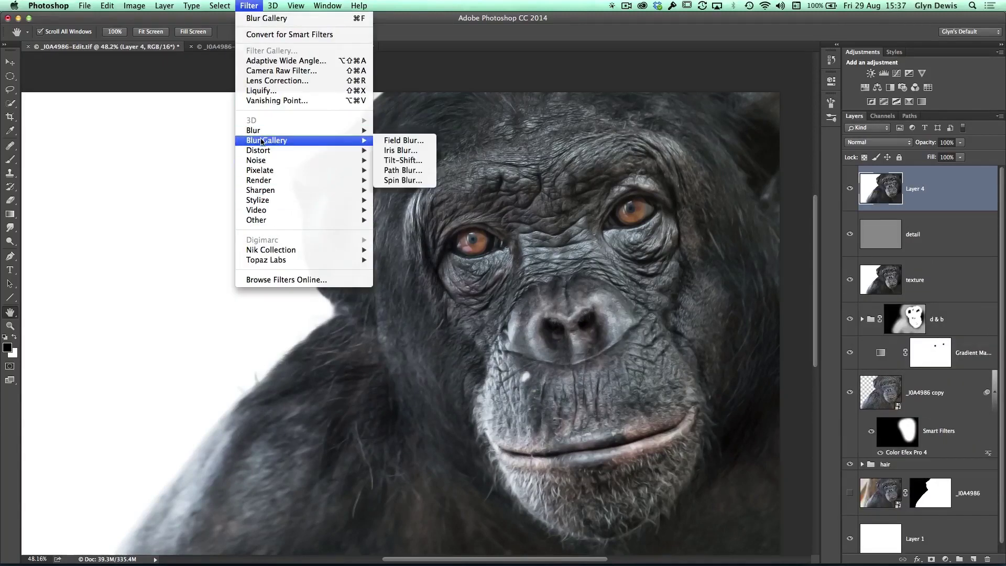
{"action": "left_click", "coordinate": [390, 151]}
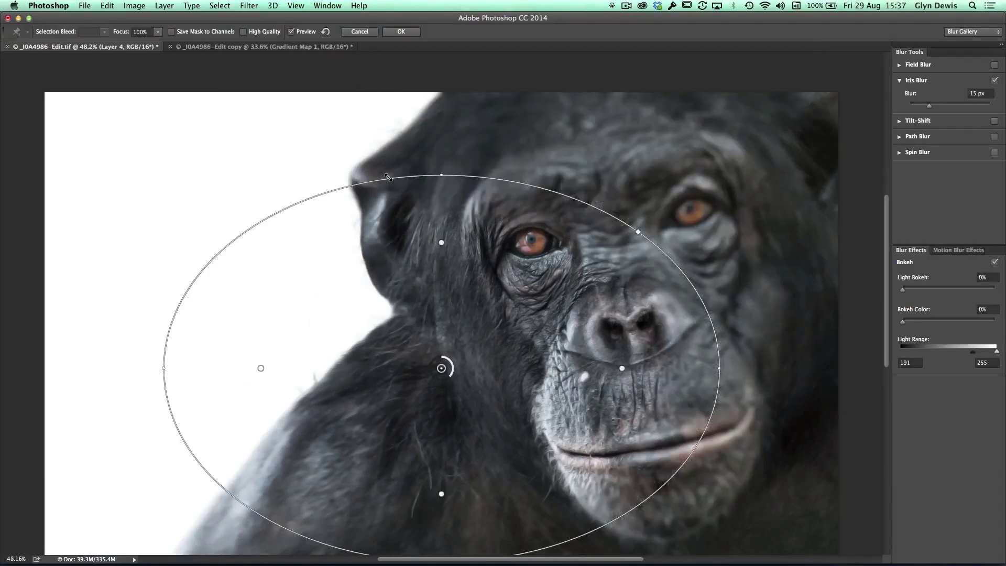
{"action": "left_click_drag", "start_coordinate": [388, 178], "coordinate": [309, 78]}
{"action": "left_click", "coordinate": [401, 32]}
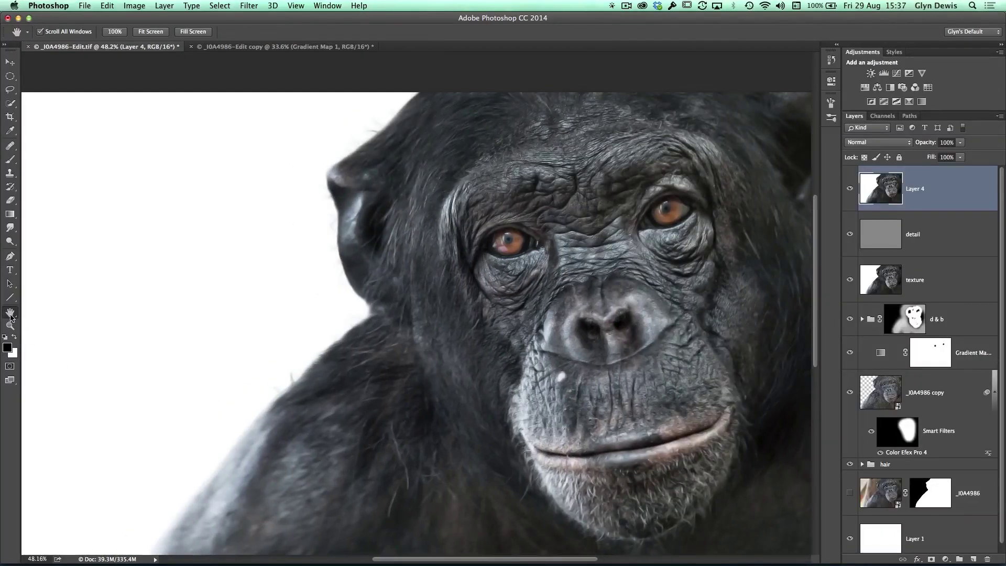
Step: Start an Iris Blur on the merged layer, centred on the nose with a tall, slightly tilted ellipse surrounding the face
{"action": "double_click", "coordinate": [10, 312]}
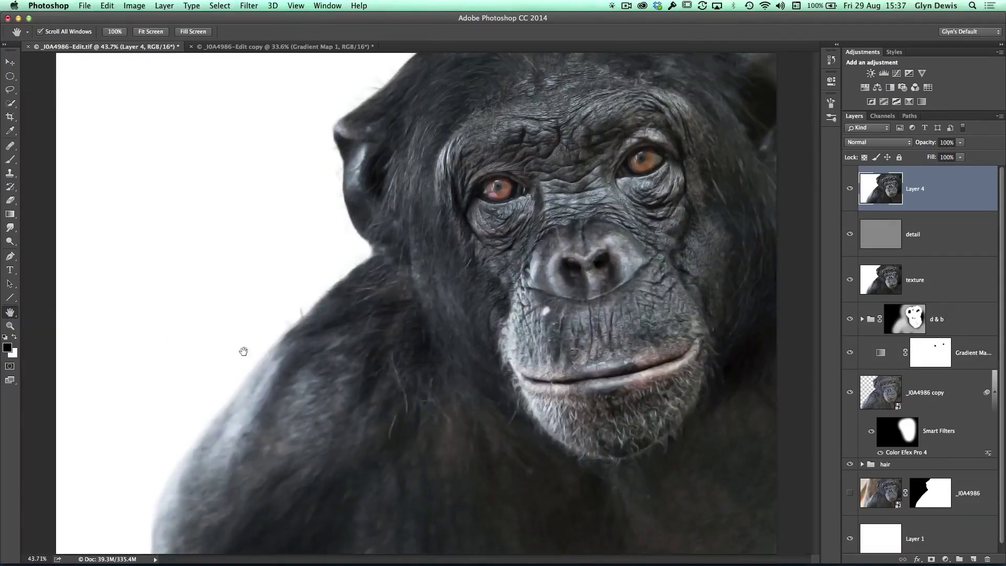
{"action": "left_click", "coordinate": [247, 7]}
{"action": "mouse_move", "coordinate": [273, 141]}
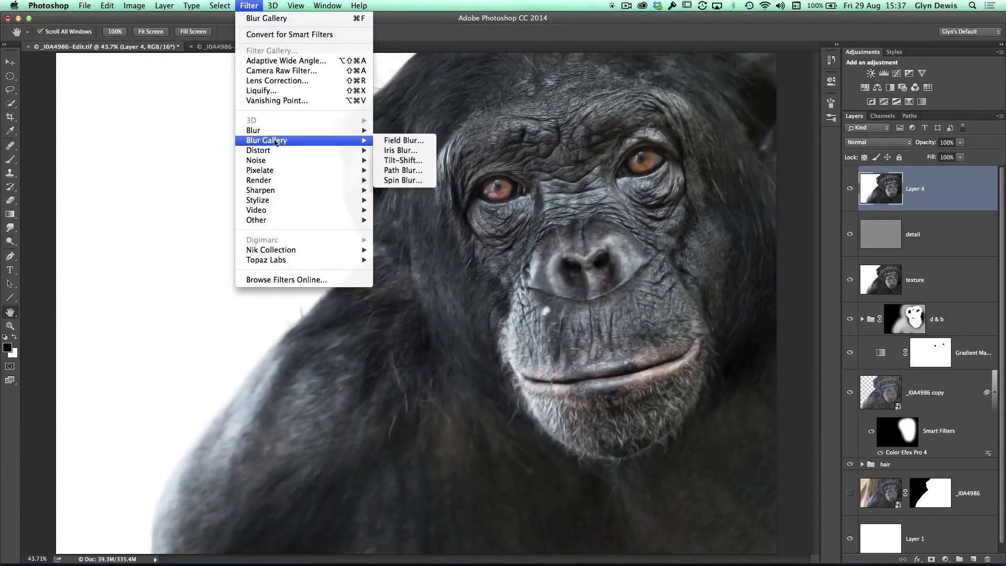
{"action": "left_click", "coordinate": [392, 151]}
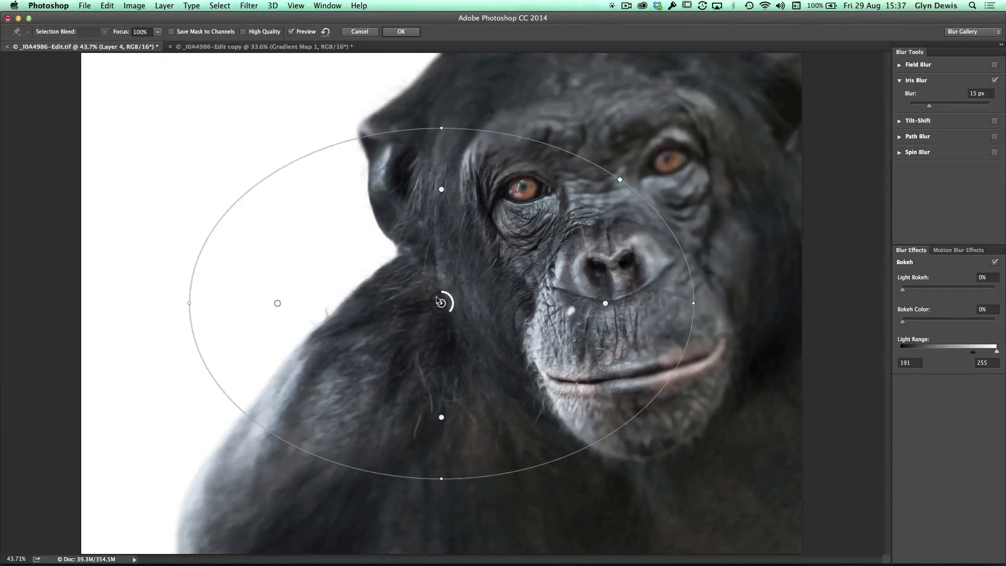
{"action": "left_click_drag", "start_coordinate": [442, 303], "coordinate": [611, 242]}
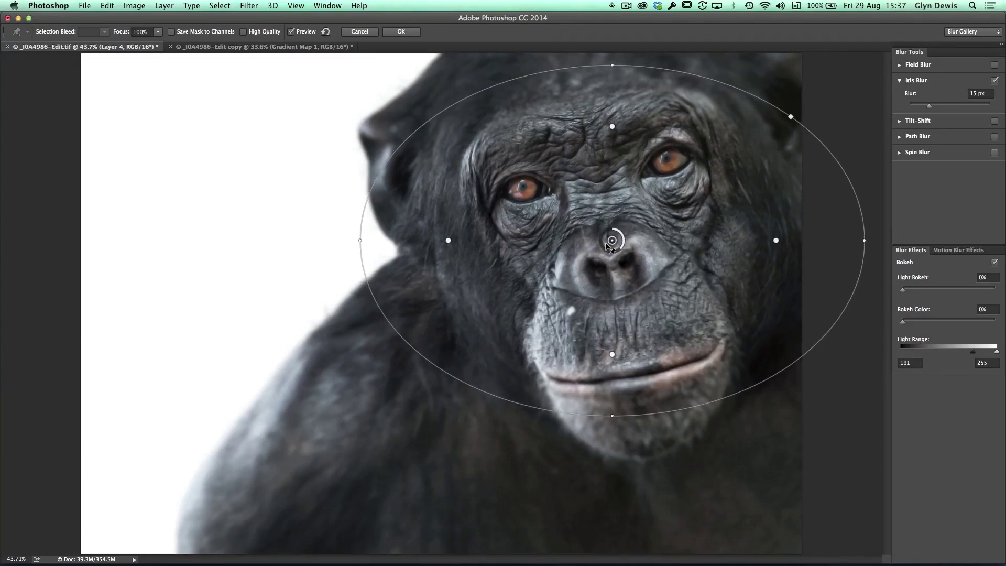
{"action": "left_click_drag", "start_coordinate": [868, 257], "coordinate": [679, 512]}
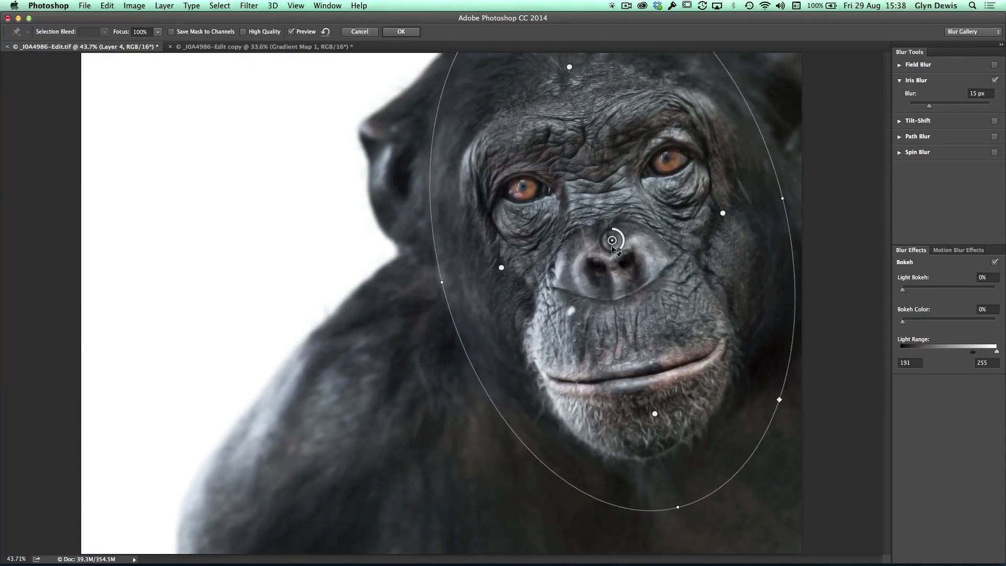
{"action": "left_click_drag", "start_coordinate": [611, 241], "coordinate": [612, 252]}
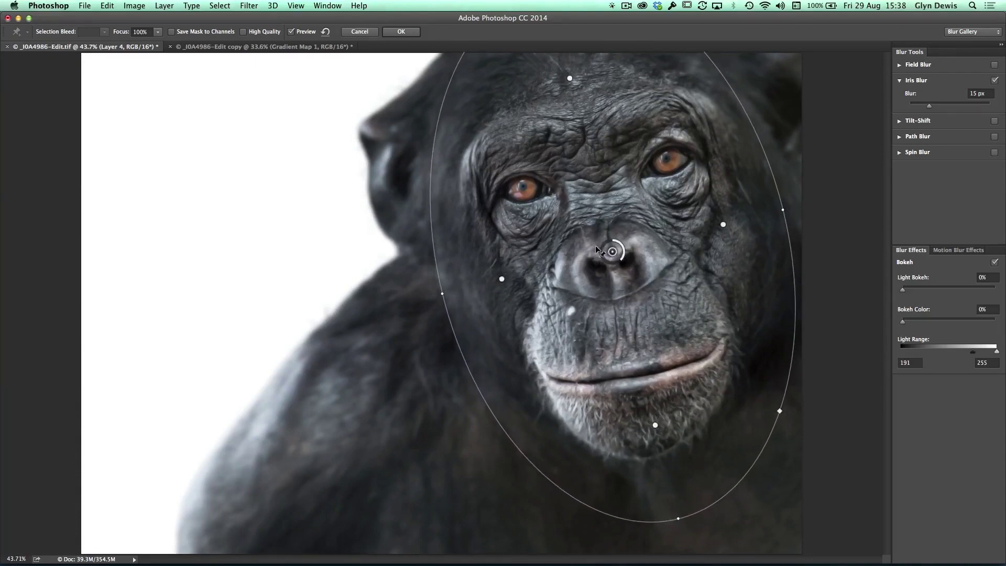
{"action": "mouse_move", "coordinate": [440, 294]}
{"action": "left_mouse_down"}
{"action": "mouse_move", "coordinate": [409, 299]}
{"action": "mouse_move", "coordinate": [422, 299]}
{"action": "left_mouse_up"}
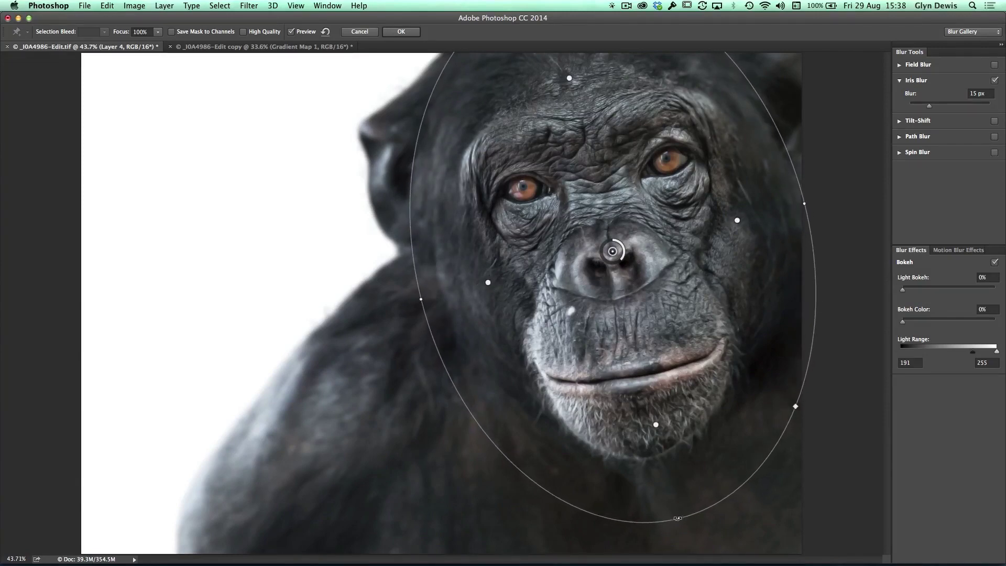
{"action": "mouse_move", "coordinate": [677, 518]}
{"action": "left_mouse_down"}
{"action": "mouse_move", "coordinate": [676, 526]}
{"action": "mouse_move", "coordinate": [676, 506]}
{"action": "left_mouse_up"}
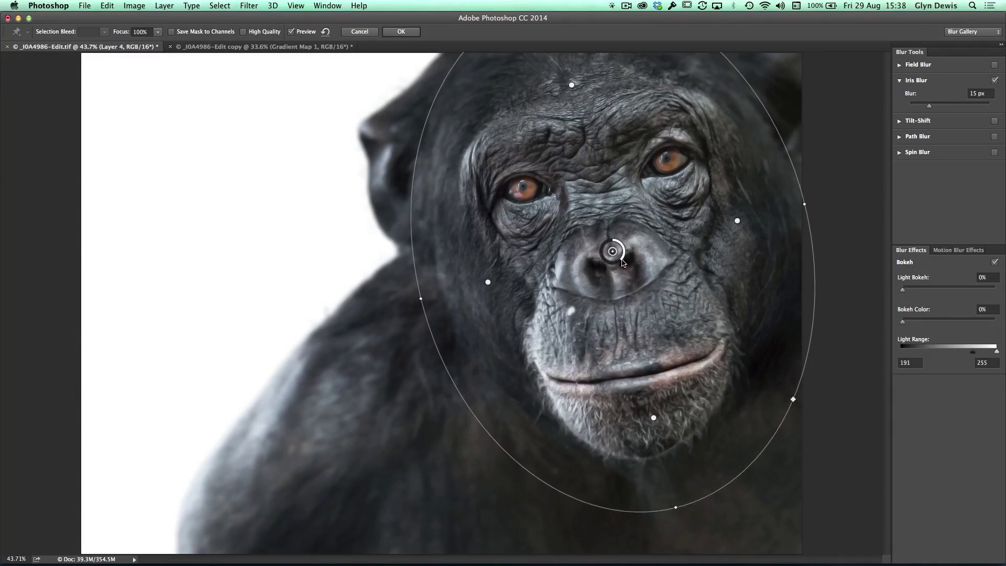
Step: Lower the iris blur amount to about 8 px and apply the filter
{"action": "left_click_drag", "start_coordinate": [623, 260], "coordinate": [625, 250]}
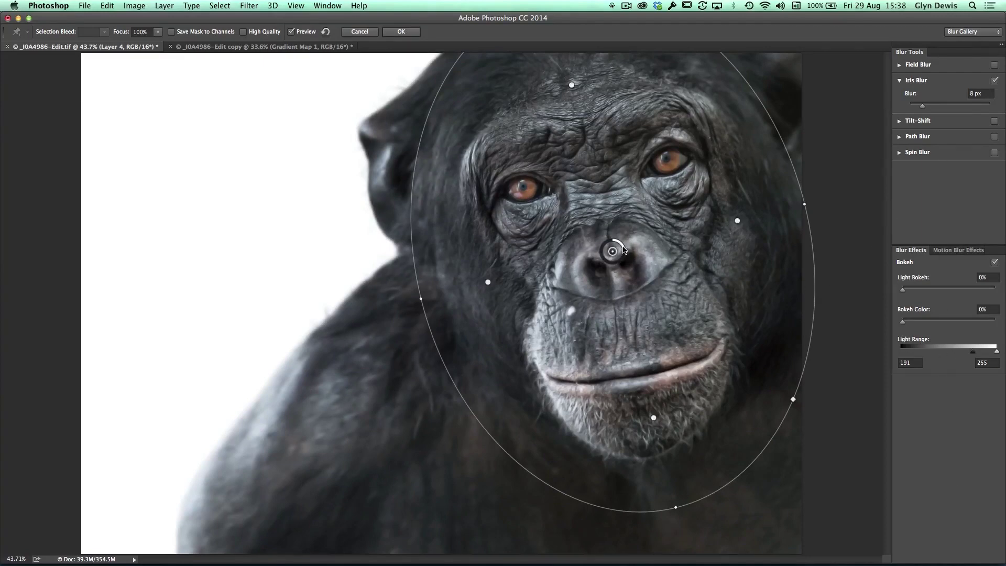
{"action": "left_click_drag", "start_coordinate": [623, 248], "coordinate": [622, 246]}
{"action": "left_click", "coordinate": [400, 32]}
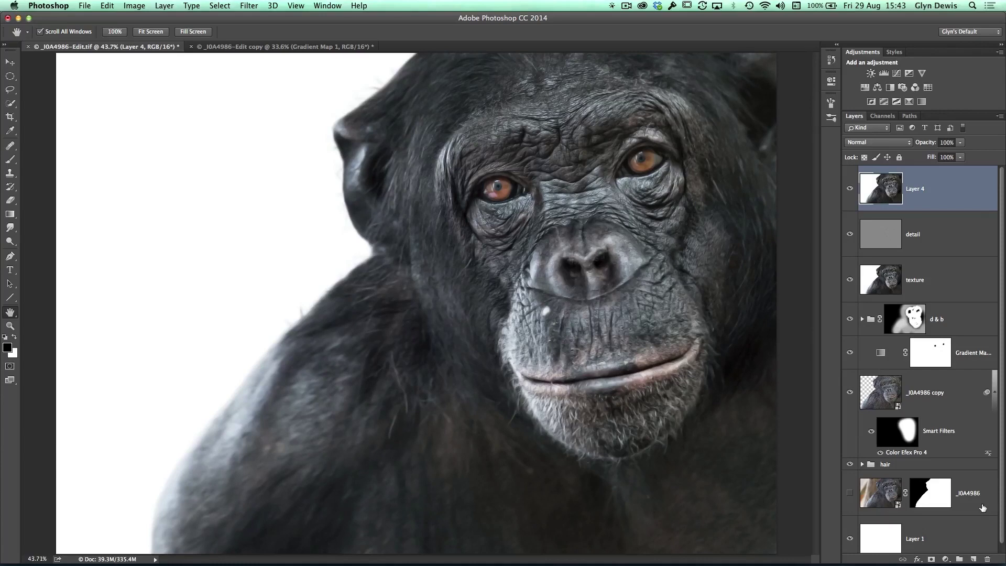
Step: Compare the finished portrait with the original _I0A4986 layer shown alone and without its mask, restoring the mask and all layers
{"action": "left_click", "coordinate": [849, 500], "text": "alt"}
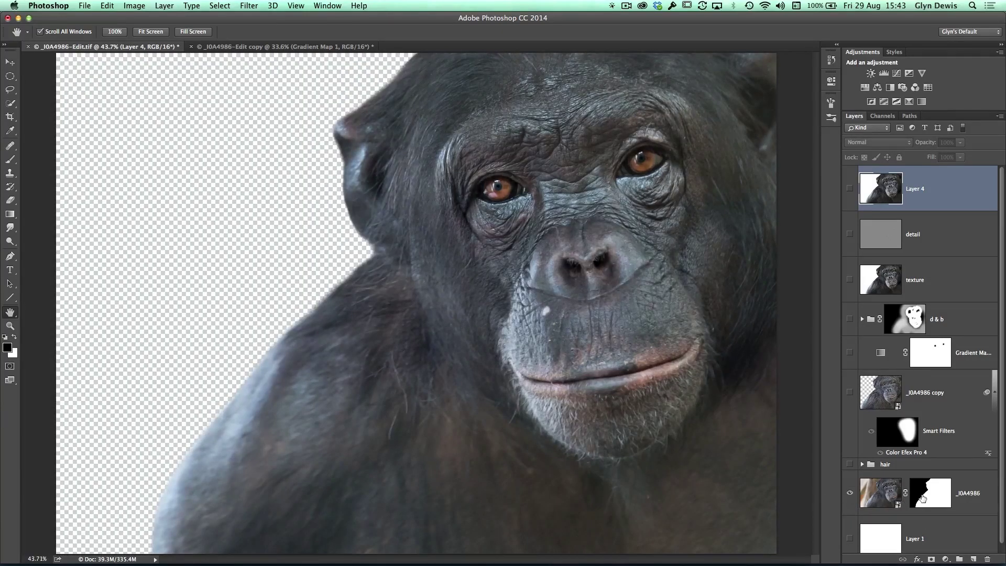
{"action": "left_click", "coordinate": [912, 507], "text": "shift"}
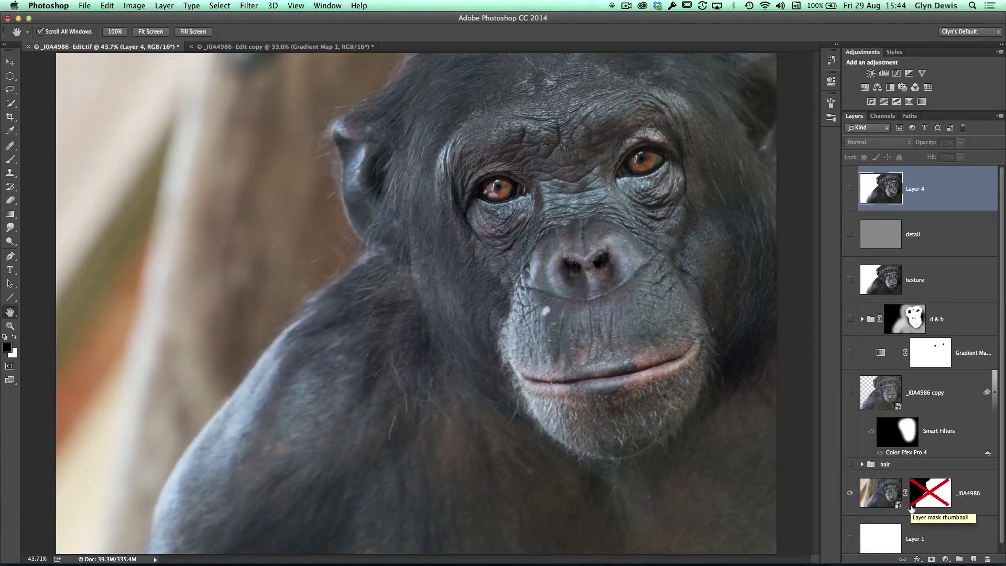
{"action": "left_click", "coordinate": [912, 507], "text": "shift"}
{"action": "left_click", "coordinate": [848, 504], "text": "alt"}
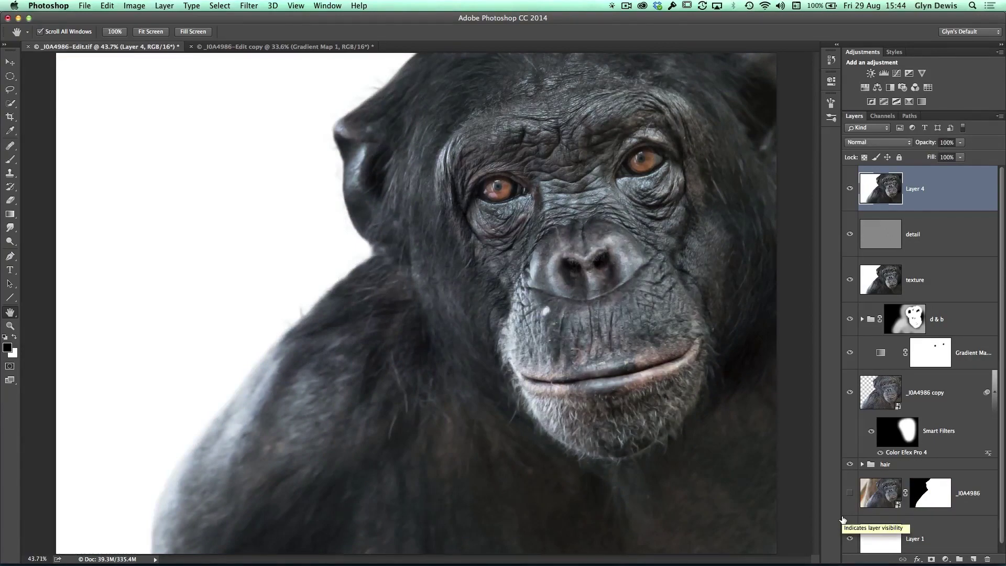
Step: Switch to Safari, download zeyden.dng through the file actions on its Creative Cloud page, and return to Photoshop
{"action": "key", "text": "super+Tab"}
{"action": "key", "text": "super+Tab"}
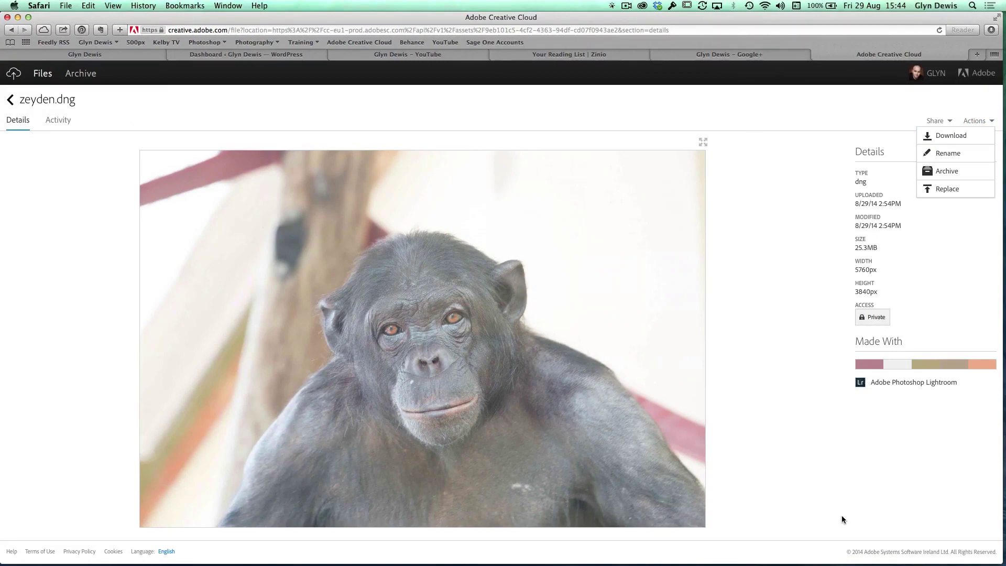
{"action": "left_click", "coordinate": [777, 225]}
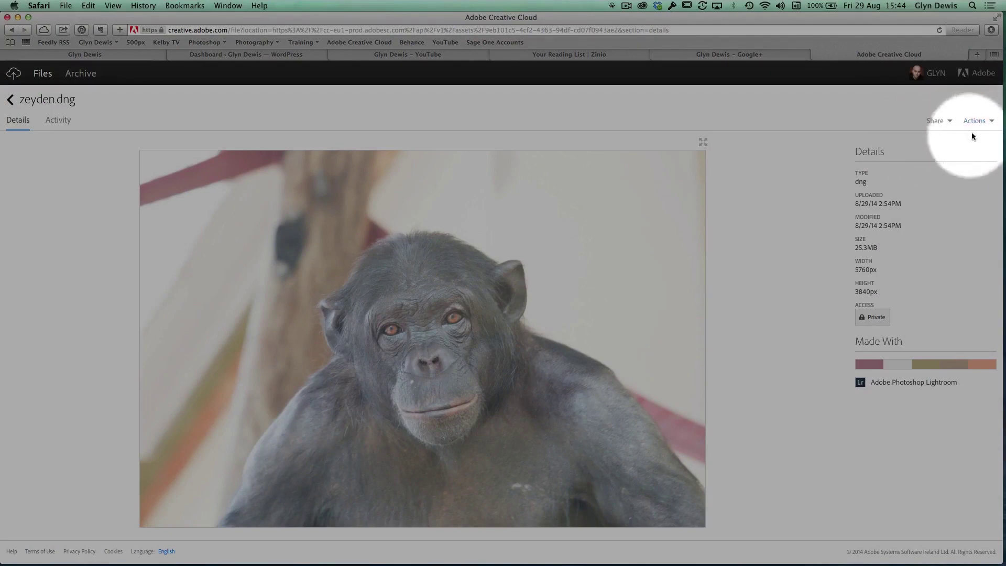
{"action": "left_click", "coordinate": [976, 121]}
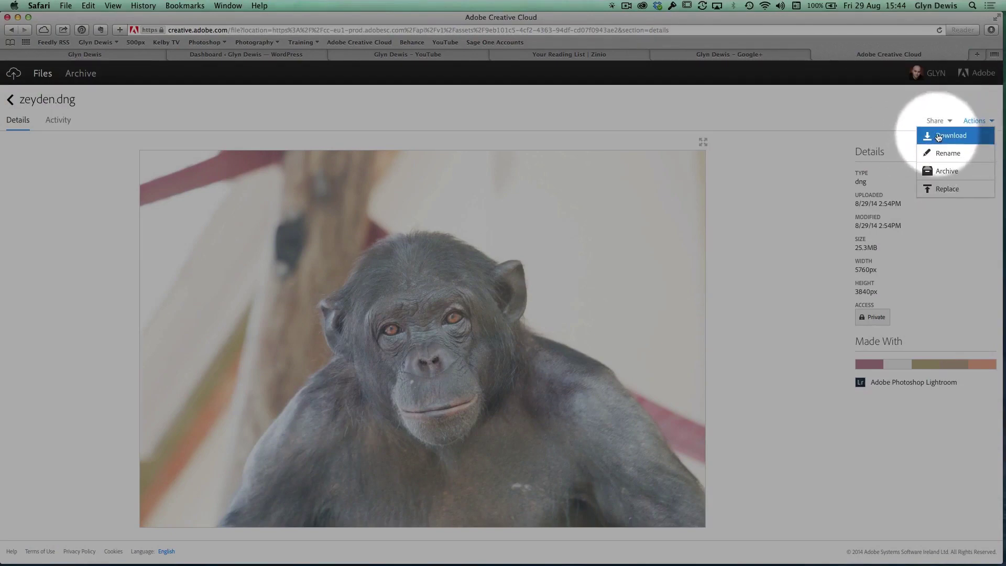
{"action": "left_click", "coordinate": [938, 137]}
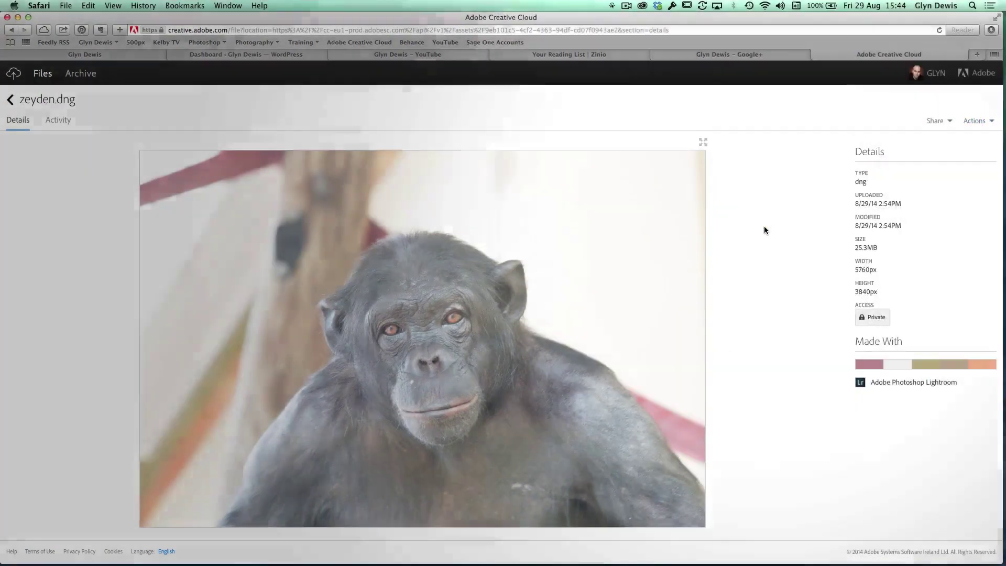
{"action": "key", "text": "super+Tab"}
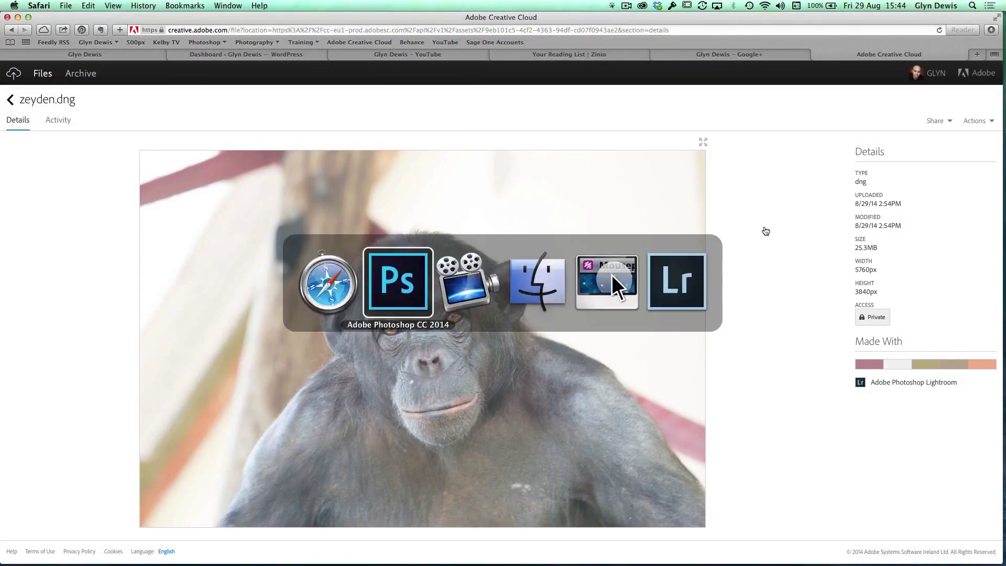